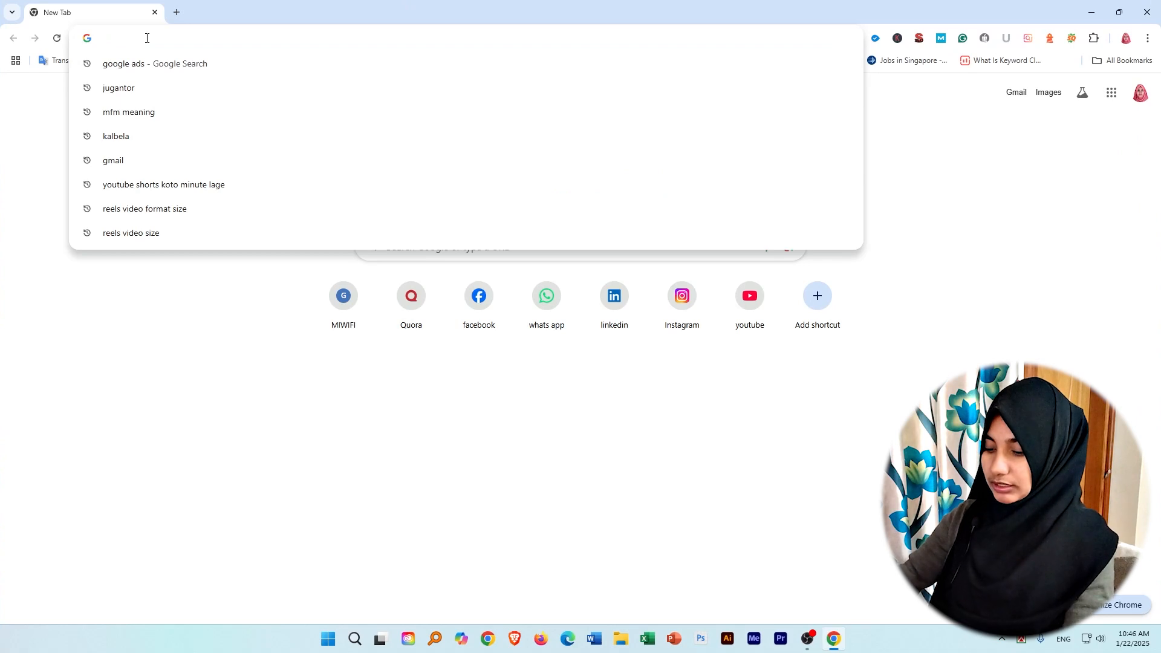
Search the web for "google ads" and enter the Google Ads account from its official site.
type("googe")
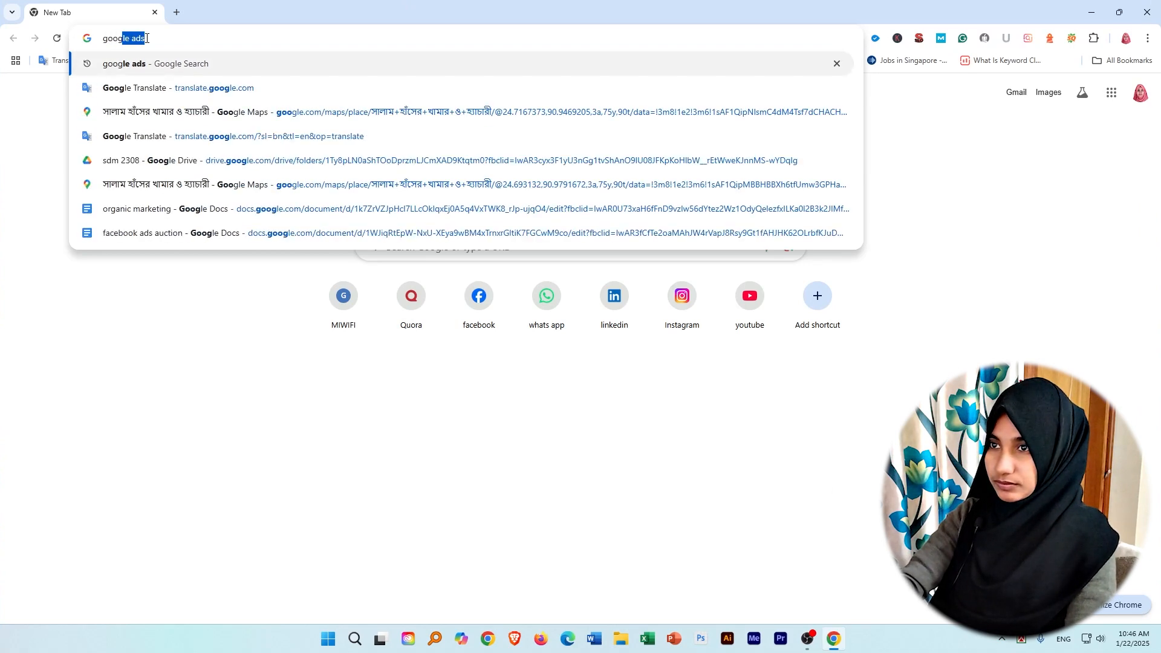
type(" ads")
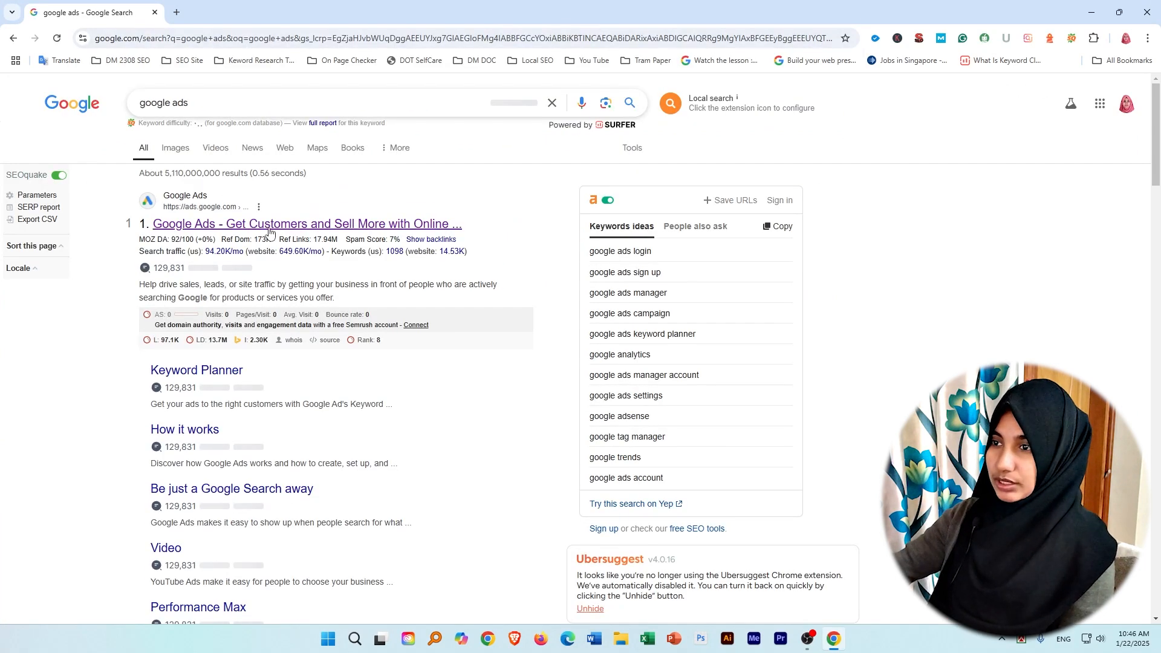
left_click(269, 225)
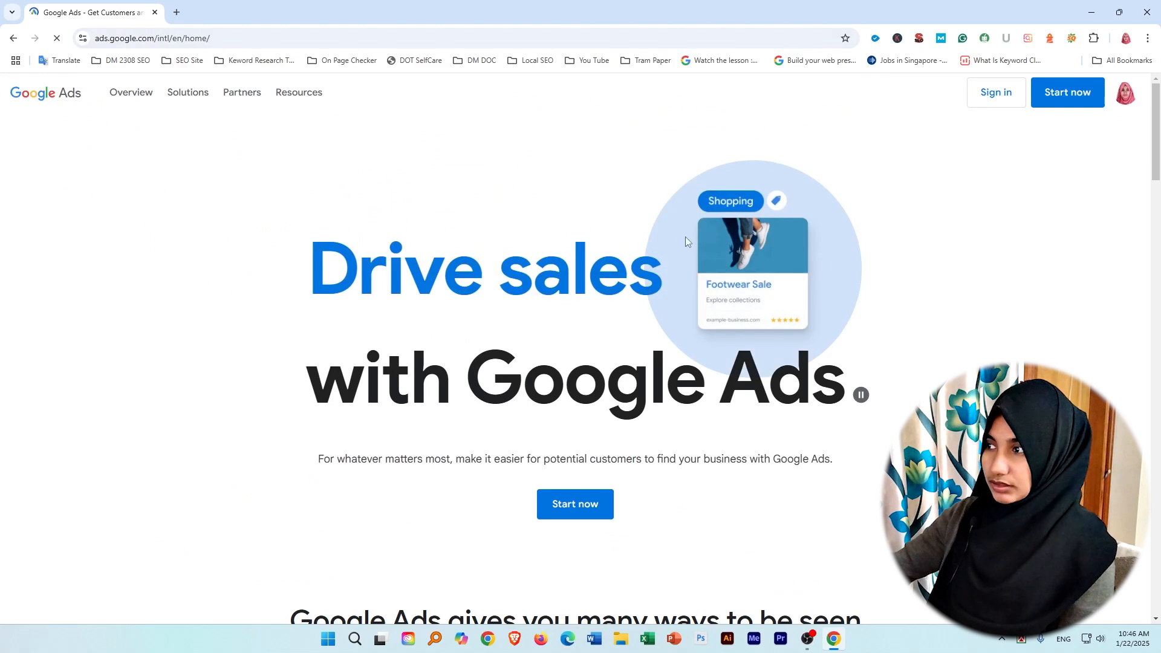
left_click(593, 509)
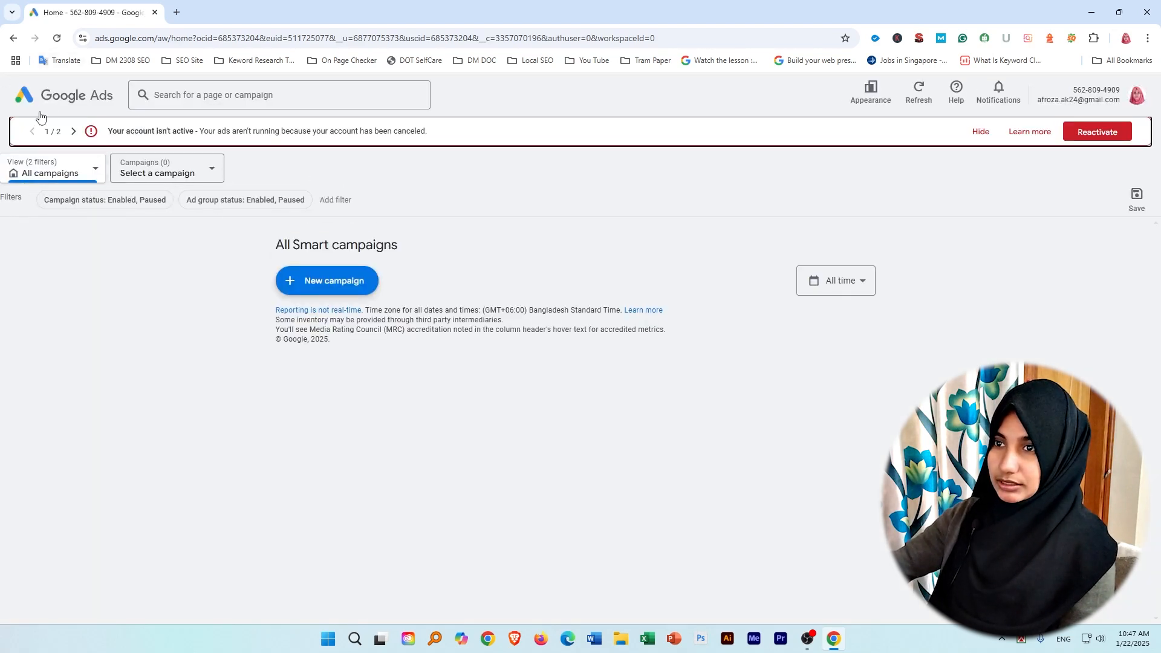
Open the account overview, hide the inactive-account notice and start creating a new campaign.
left_click(83, 97)
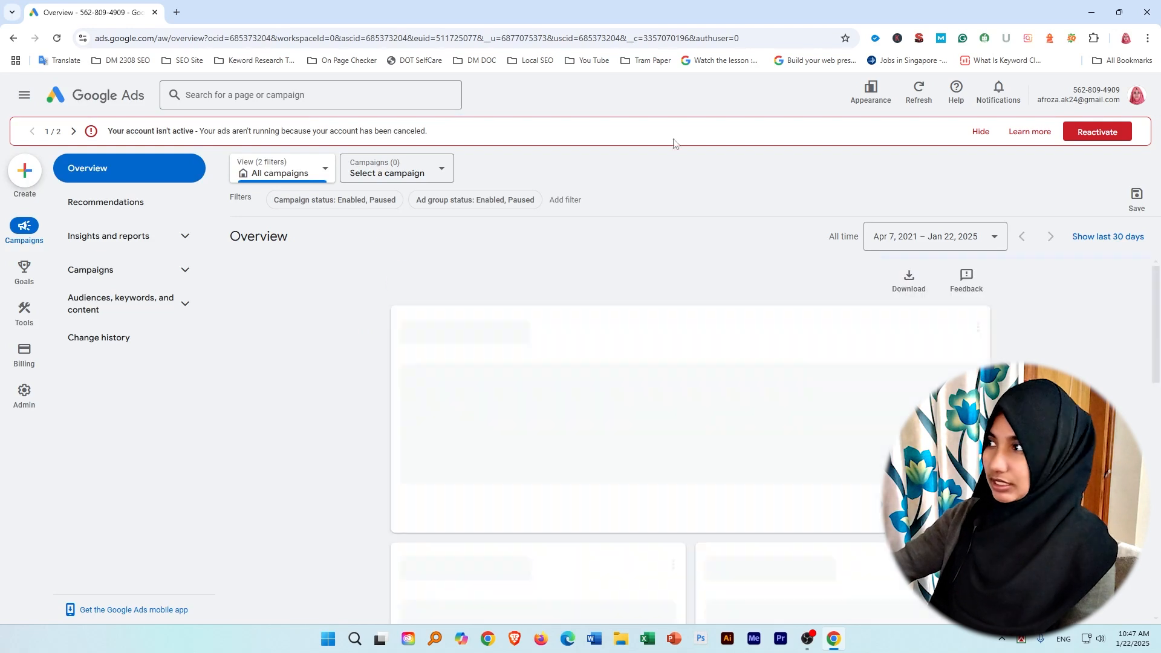
left_click(980, 131)
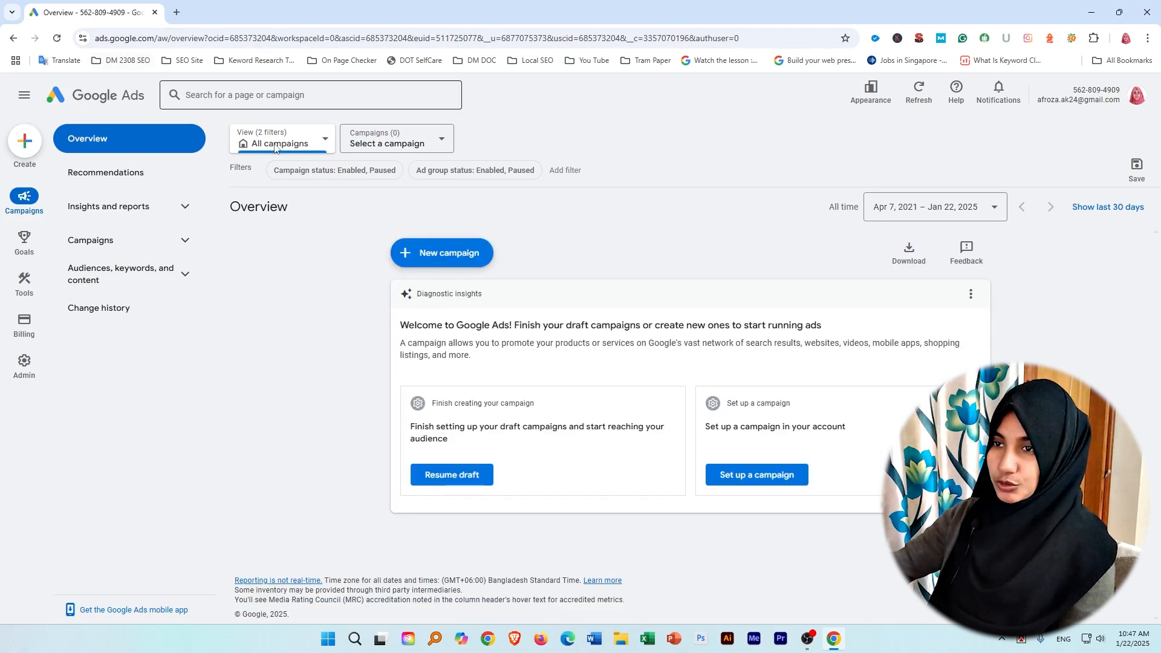
left_click(25, 142)
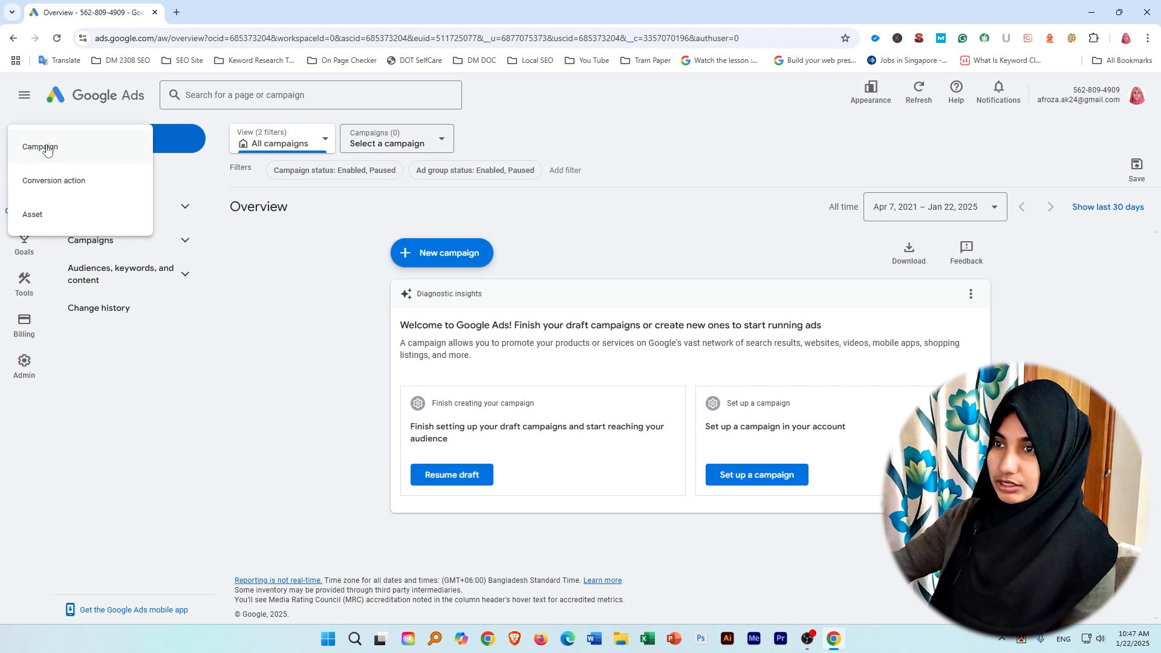
left_click(51, 150)
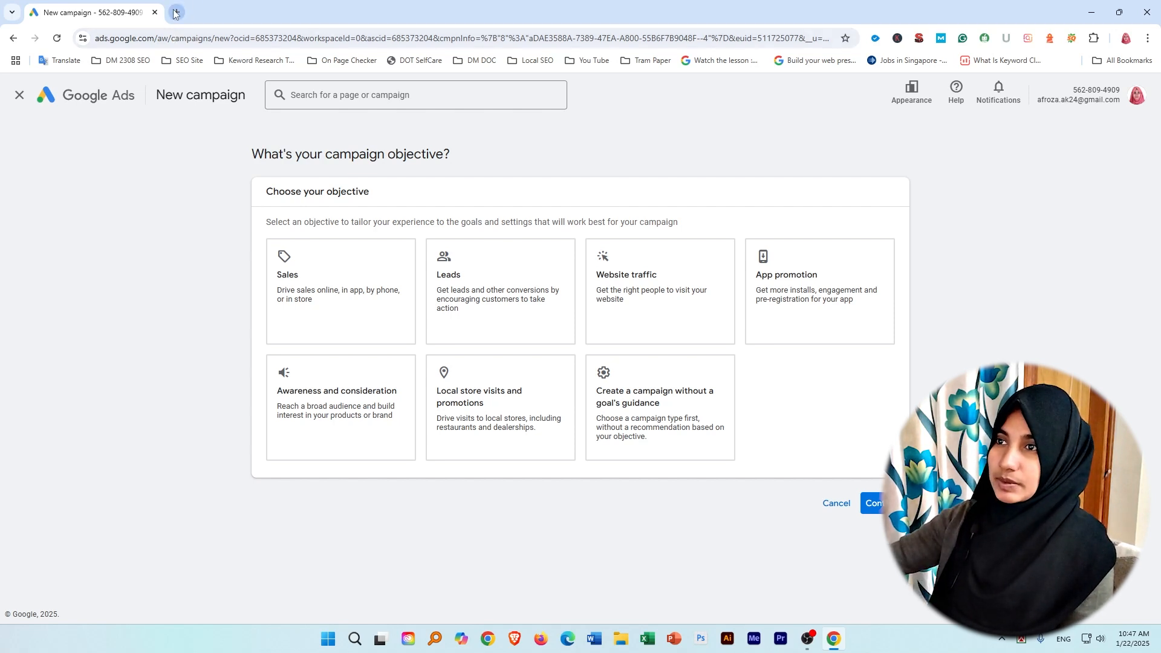
Open cricbuzz.com in a new browser tab and look over its home page.
left_click(176, 13)
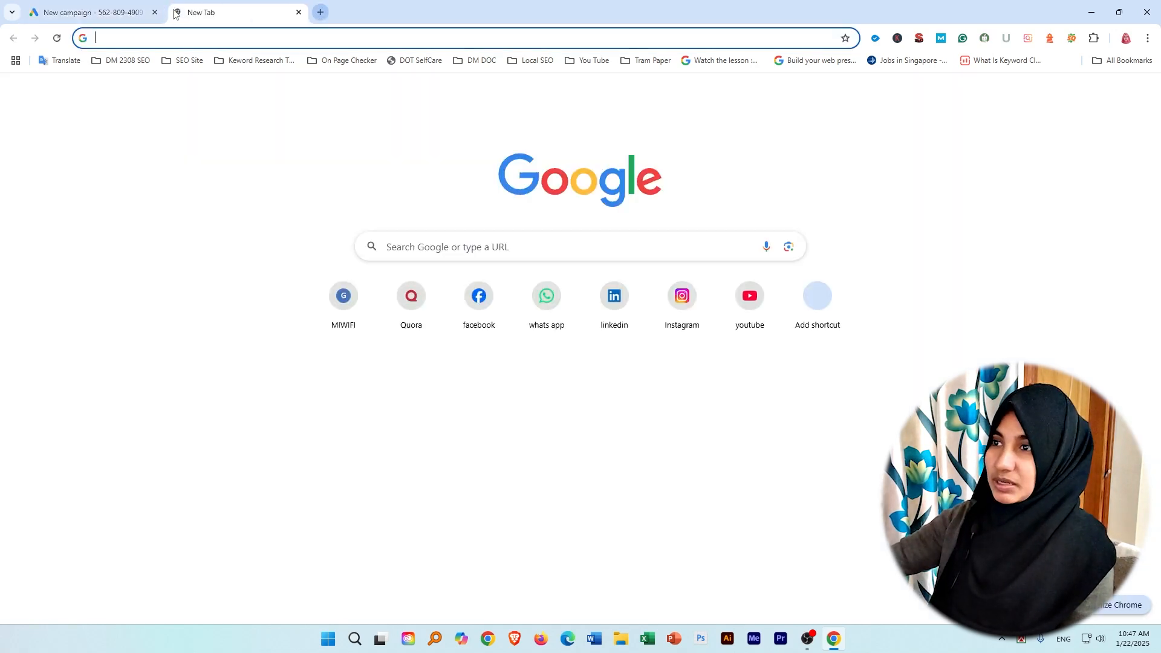
left_click(260, 36)
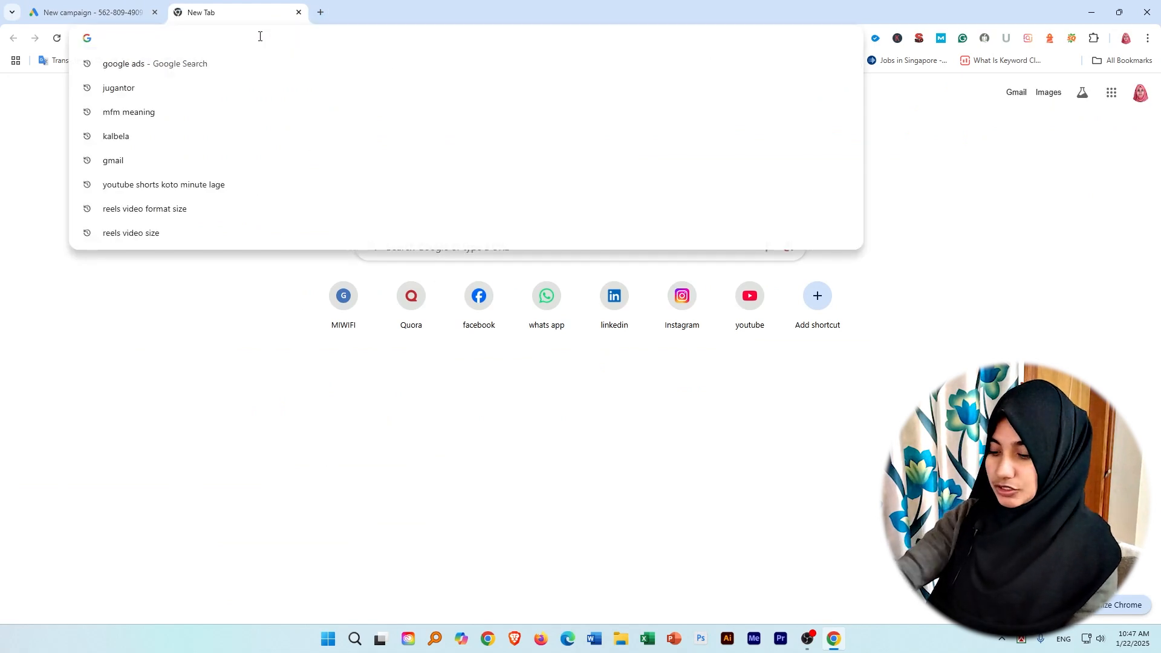
type("cr")
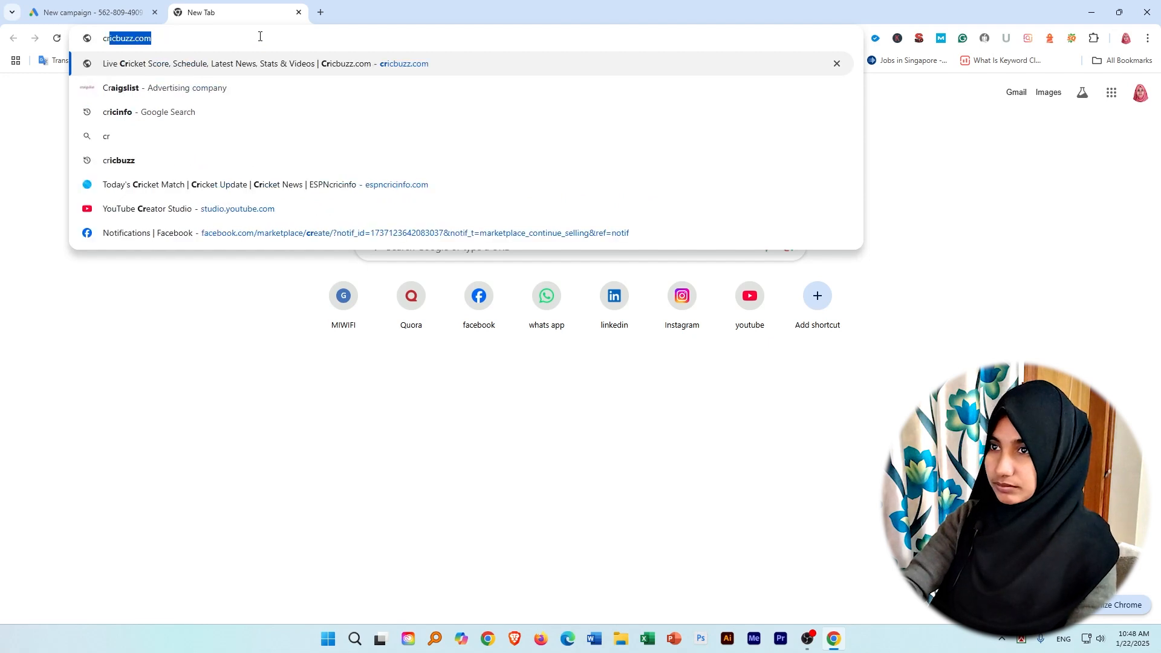
type("i")
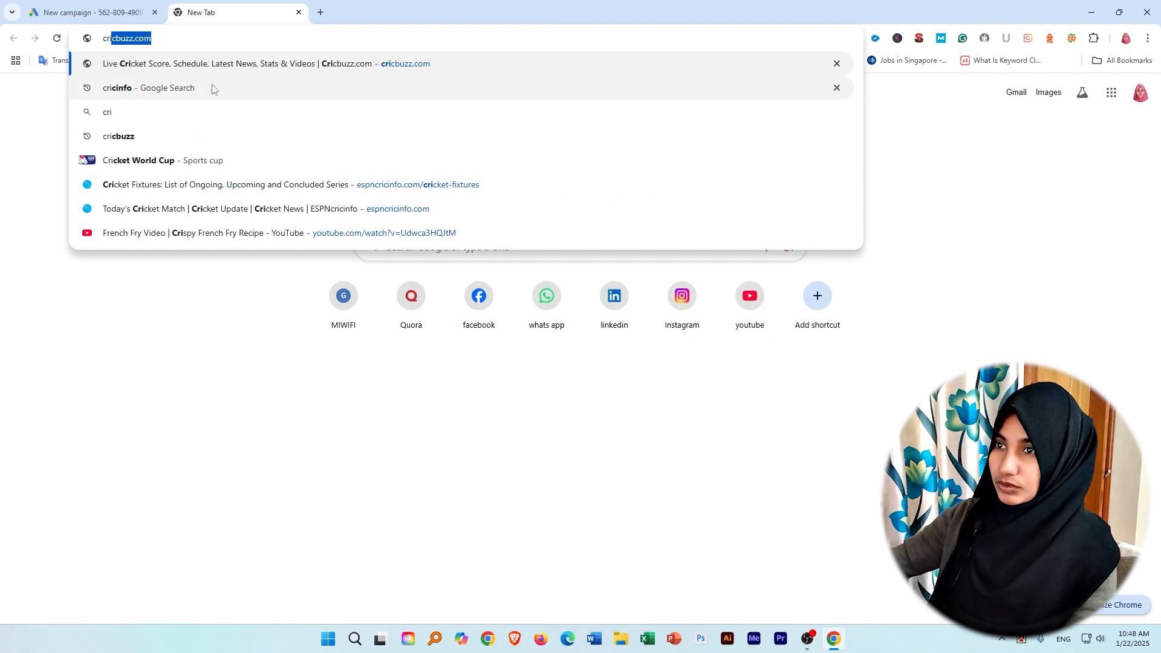
left_click(393, 59)
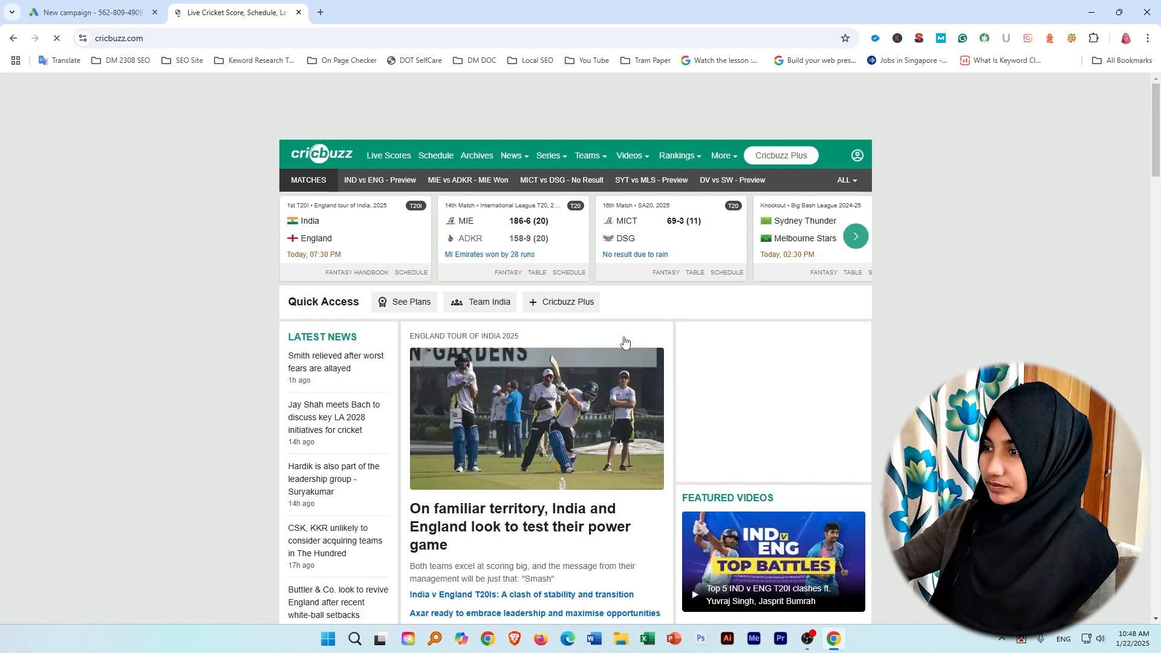
scroll(733, 392, "down", 8)
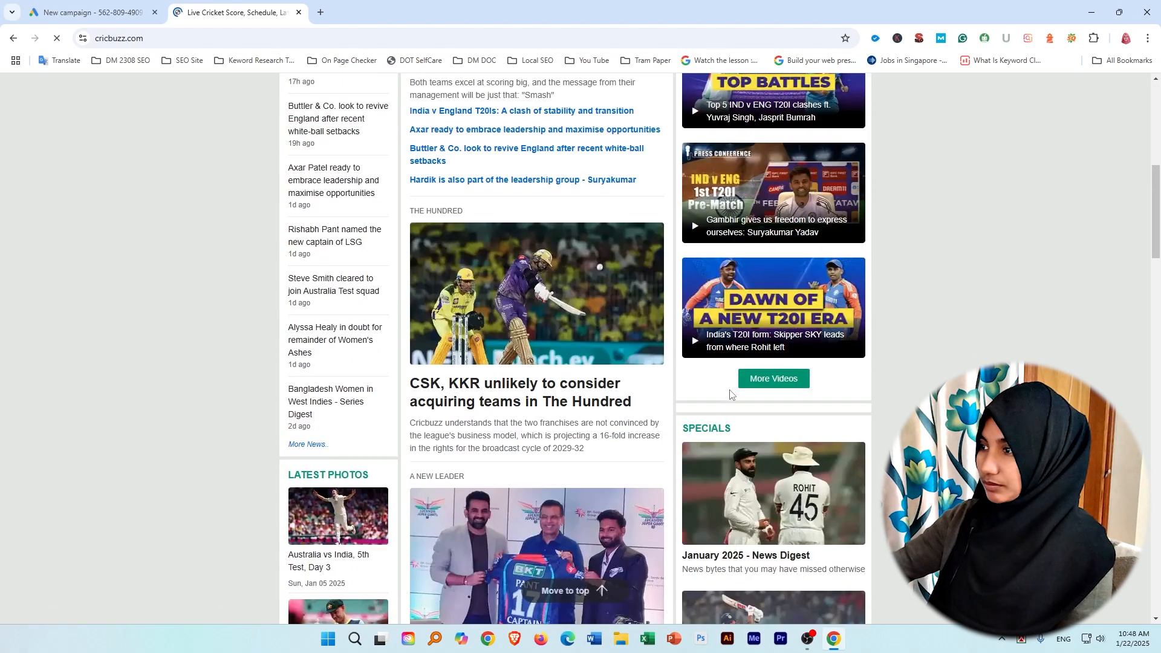
scroll(725, 402, "up", 8)
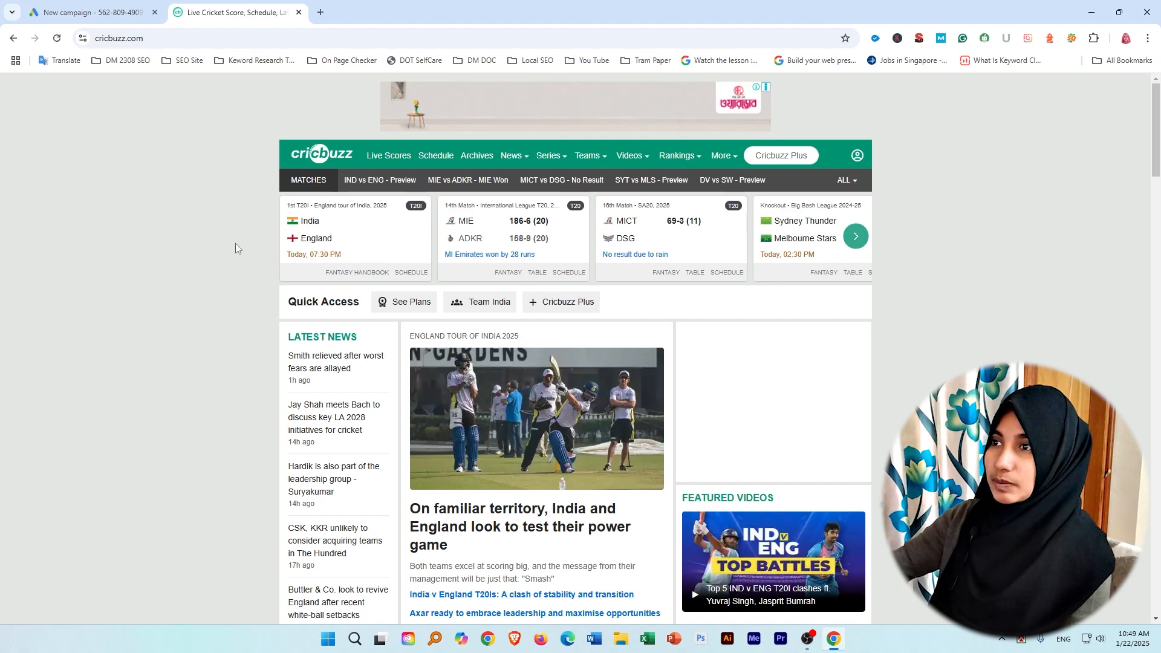
key("ctrl+t")
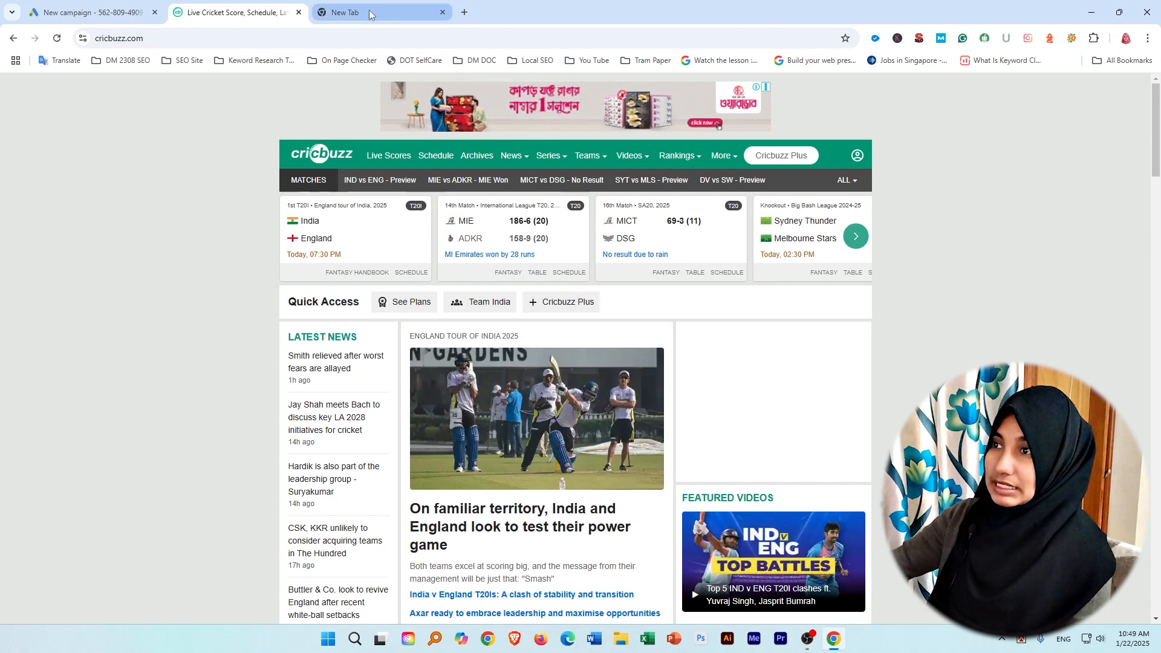
mouse_move(366, 14)
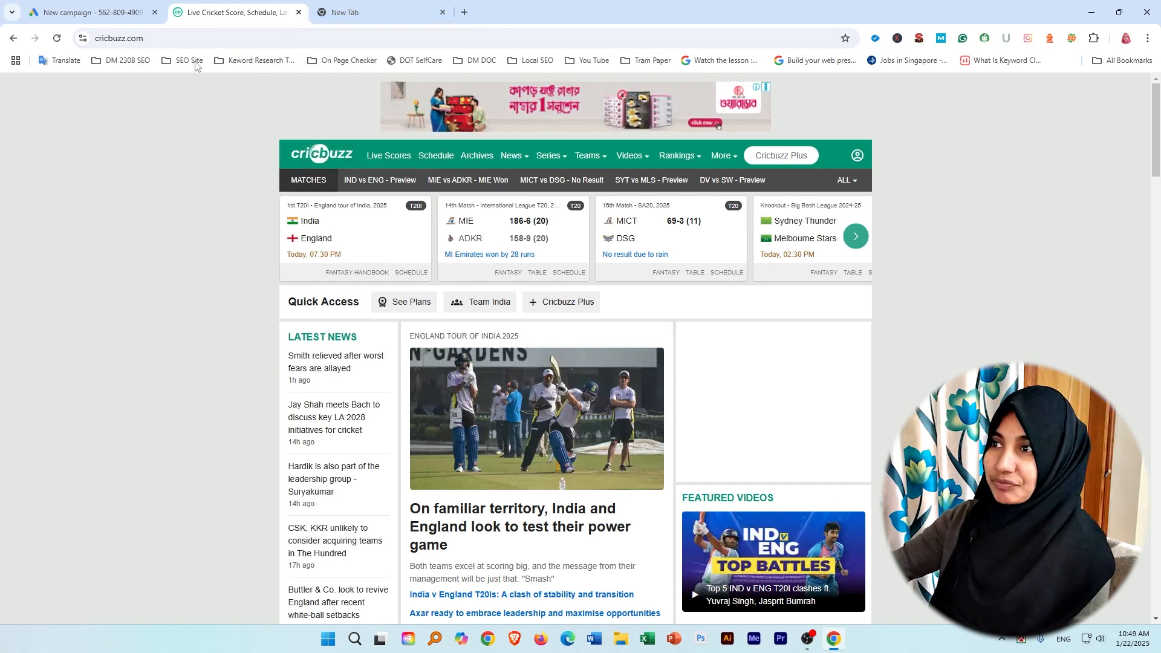
Return to the new campaign, choose Website traffic as the objective and continue with the listed conversion goals.
left_click(91, 12)
left_click(644, 291)
scroll(575, 362, "down", 2)
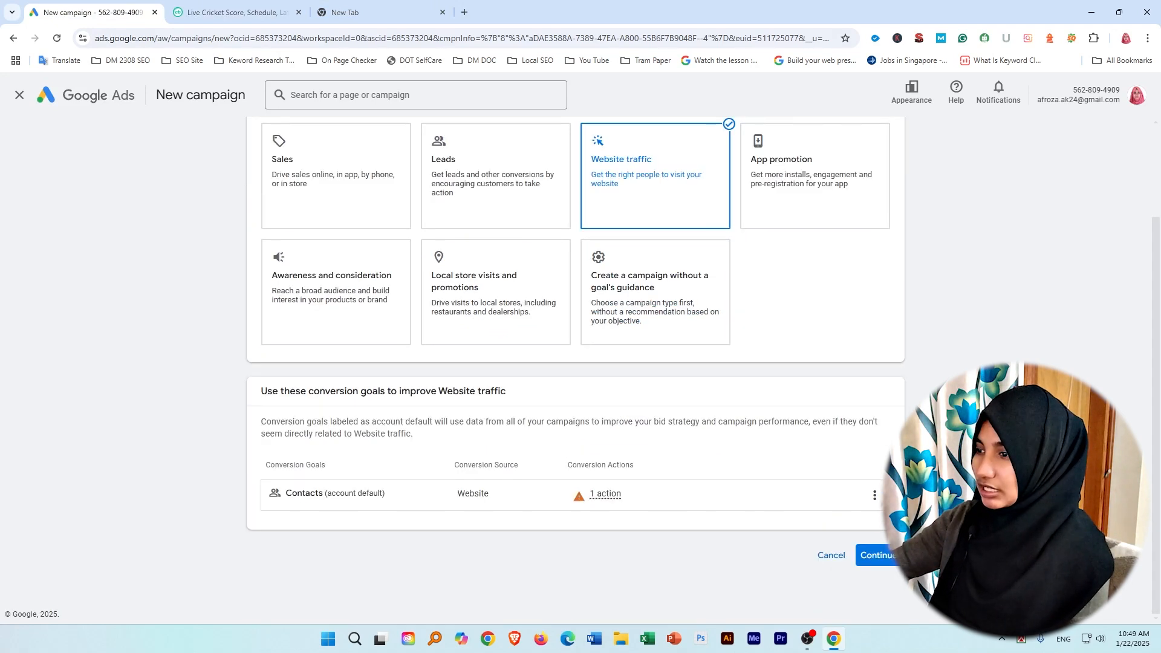
left_click(885, 554)
Choose Display as the campaign type.
scroll(511, 482, "down", 4)
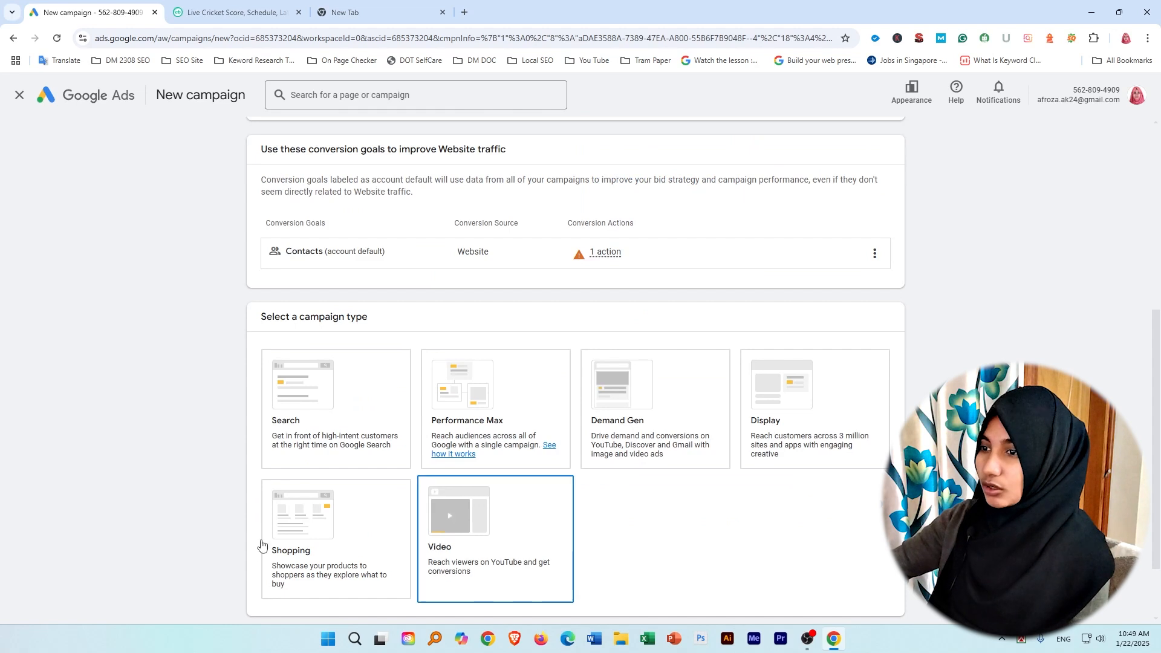
left_click(288, 425)
left_click(479, 396)
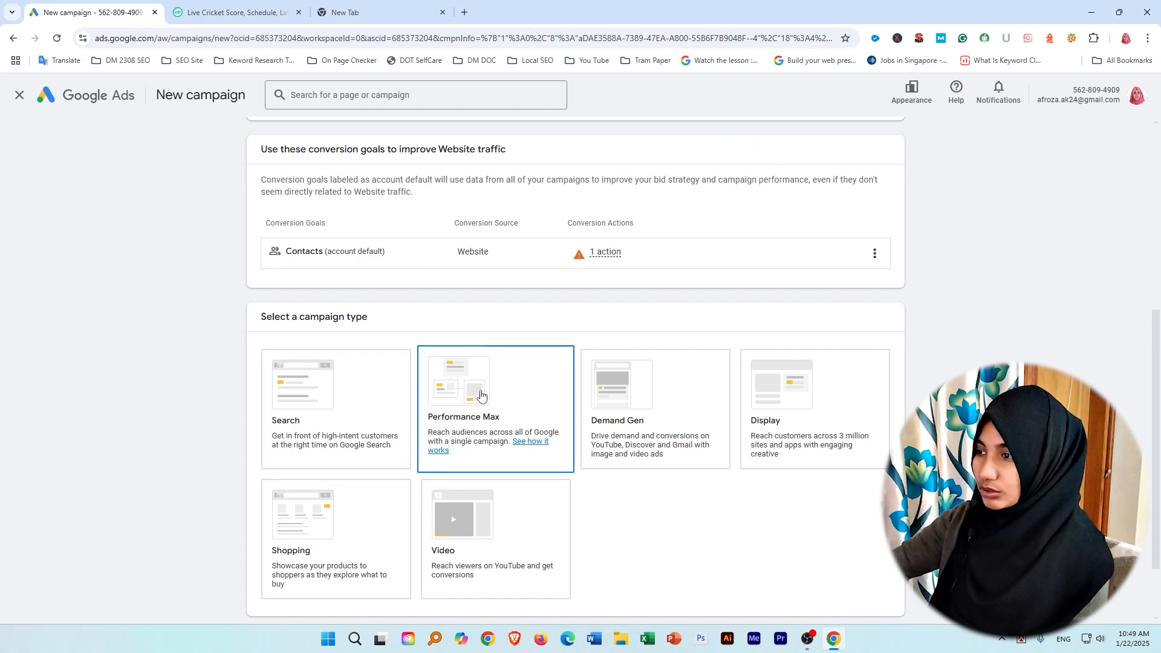
left_click(325, 401)
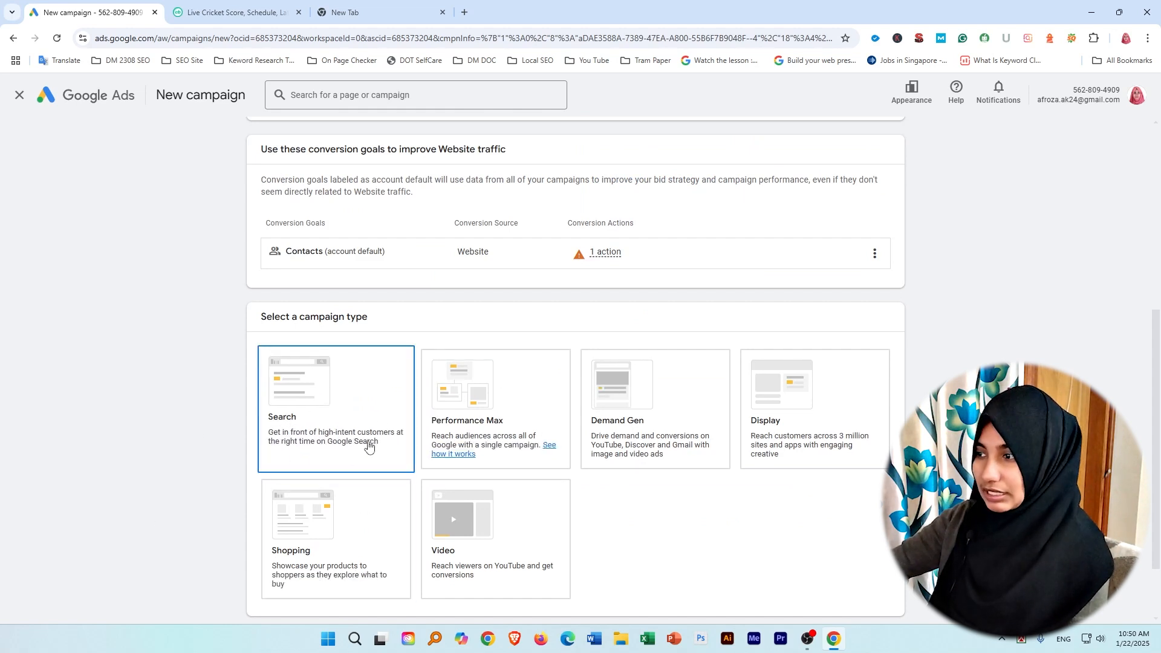
left_click(496, 532)
left_click(768, 457)
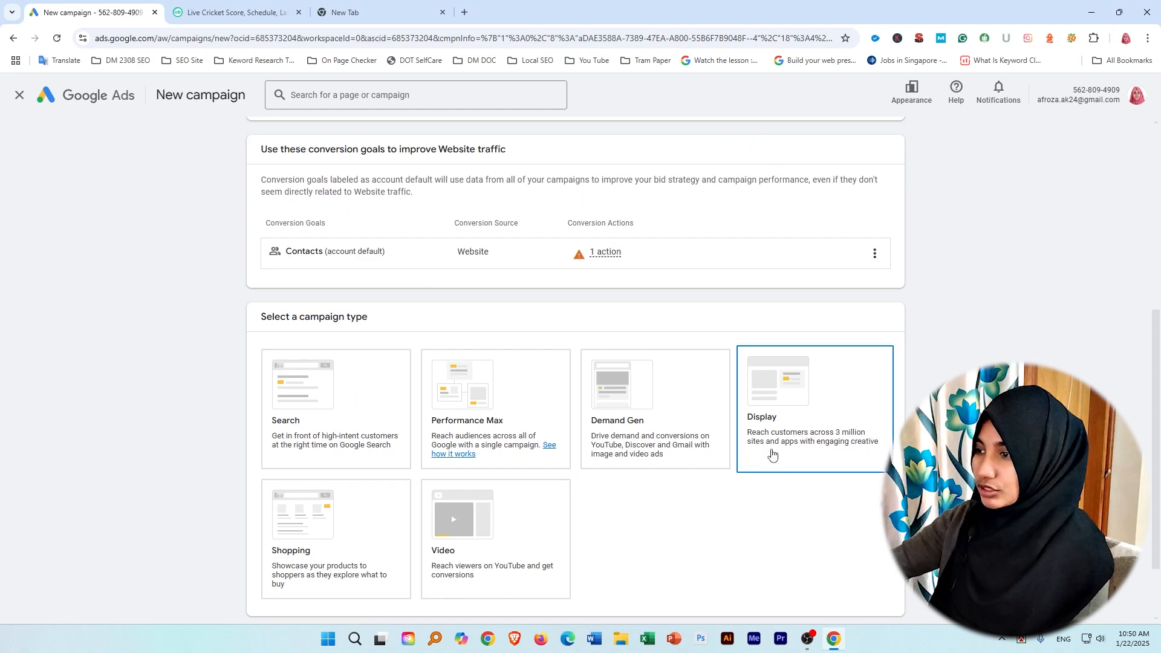
Copy the web address of the open Cricbuzz home page.
scroll(793, 434, "down", 3)
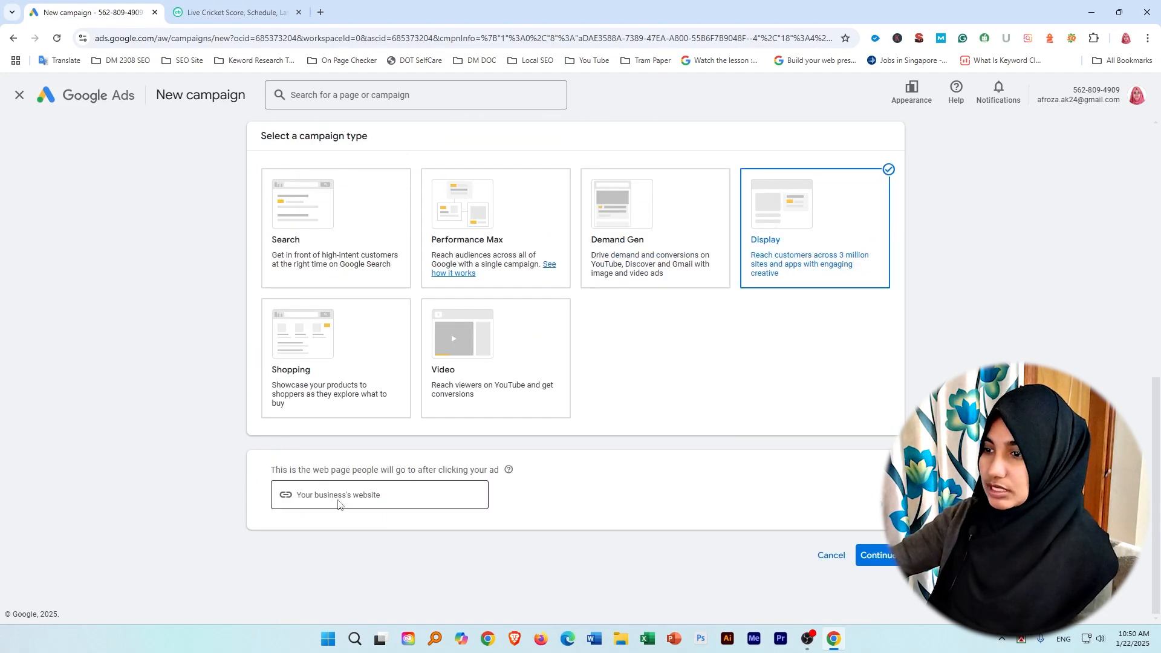
left_click(338, 503)
scroll(21, 435, "up", 9)
left_click(216, 4)
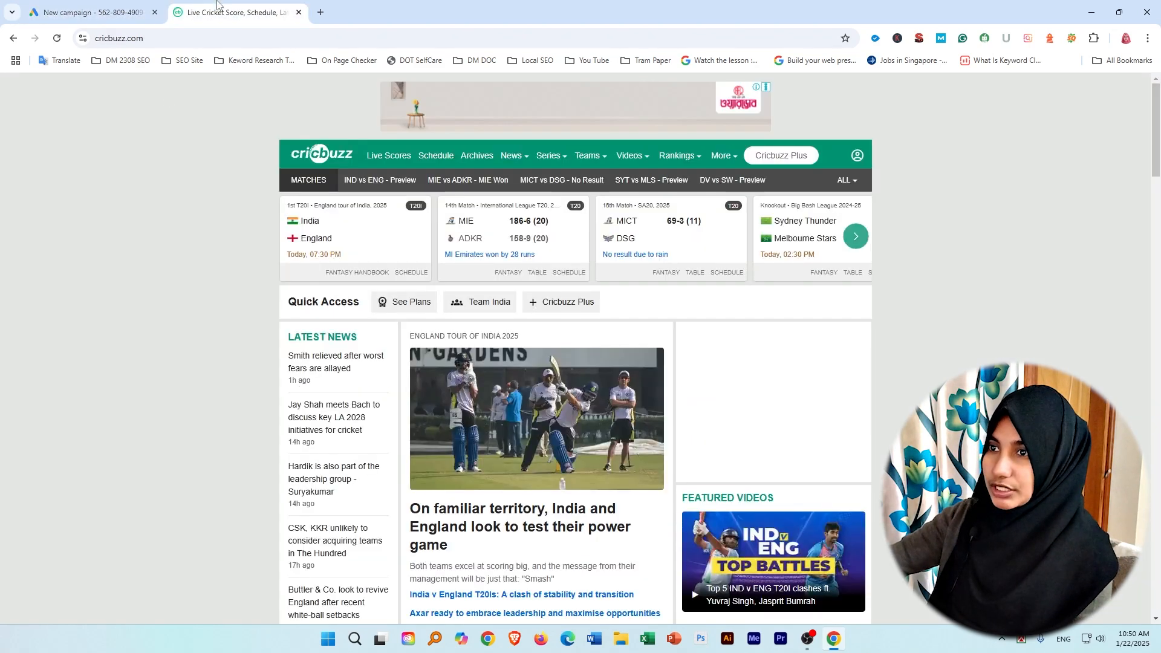
left_click(110, 42)
key("ctrl+c")
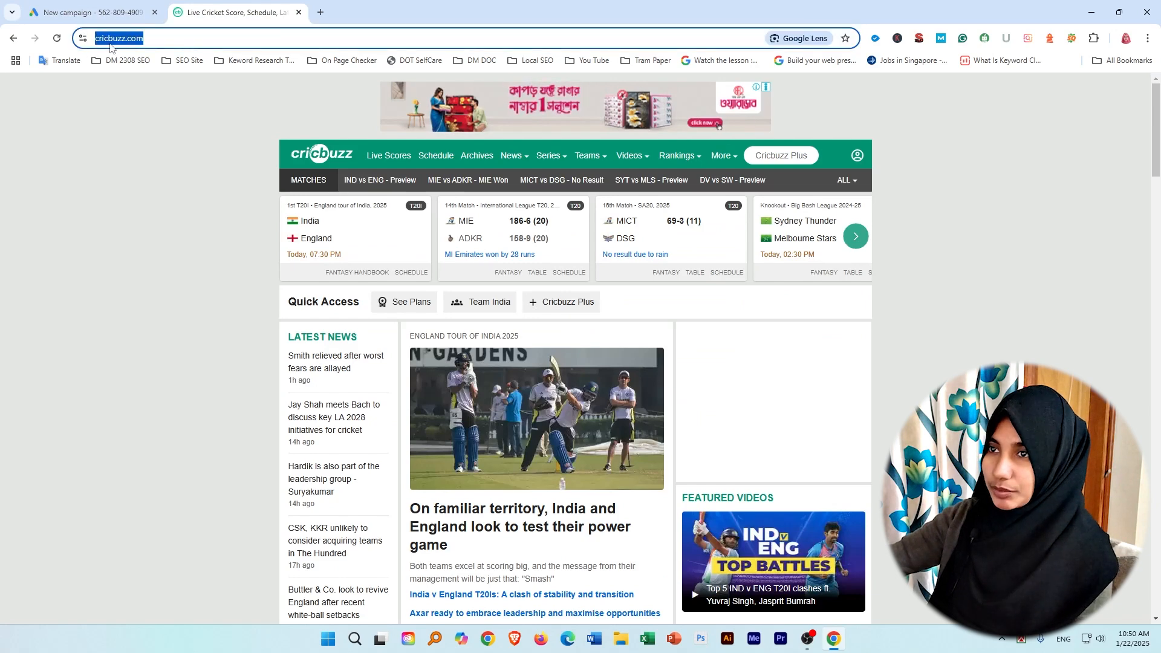
right_click(110, 44)
left_click(152, 151)
left_click(94, 3)
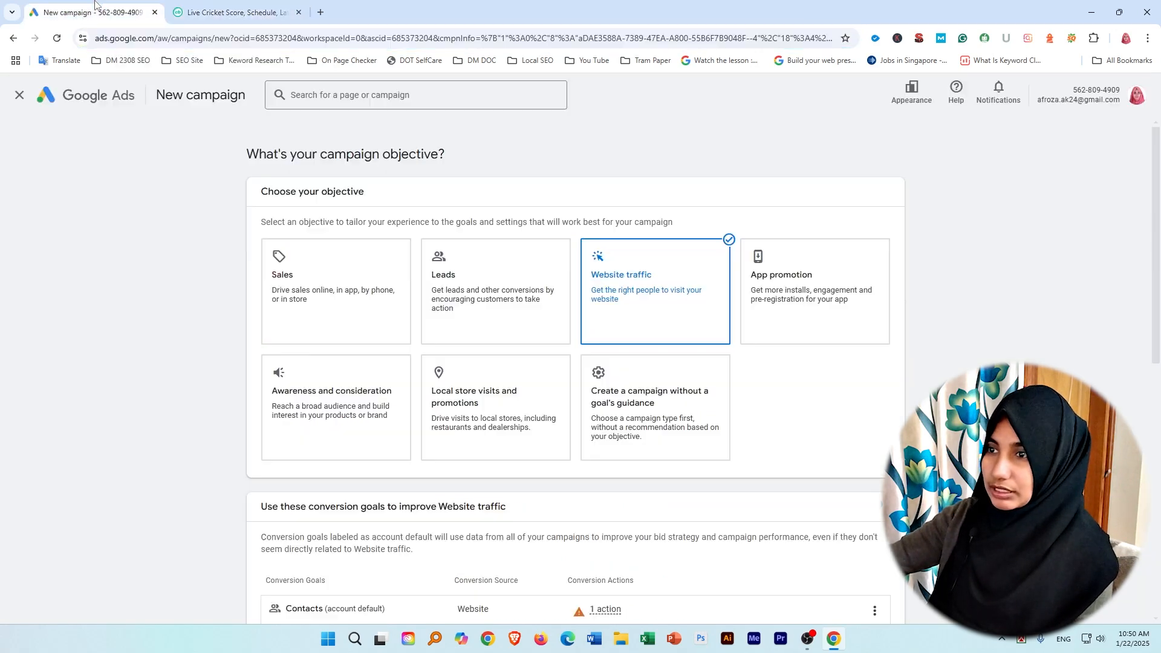
scroll(330, 544, "down", 8)
right_click(331, 550)
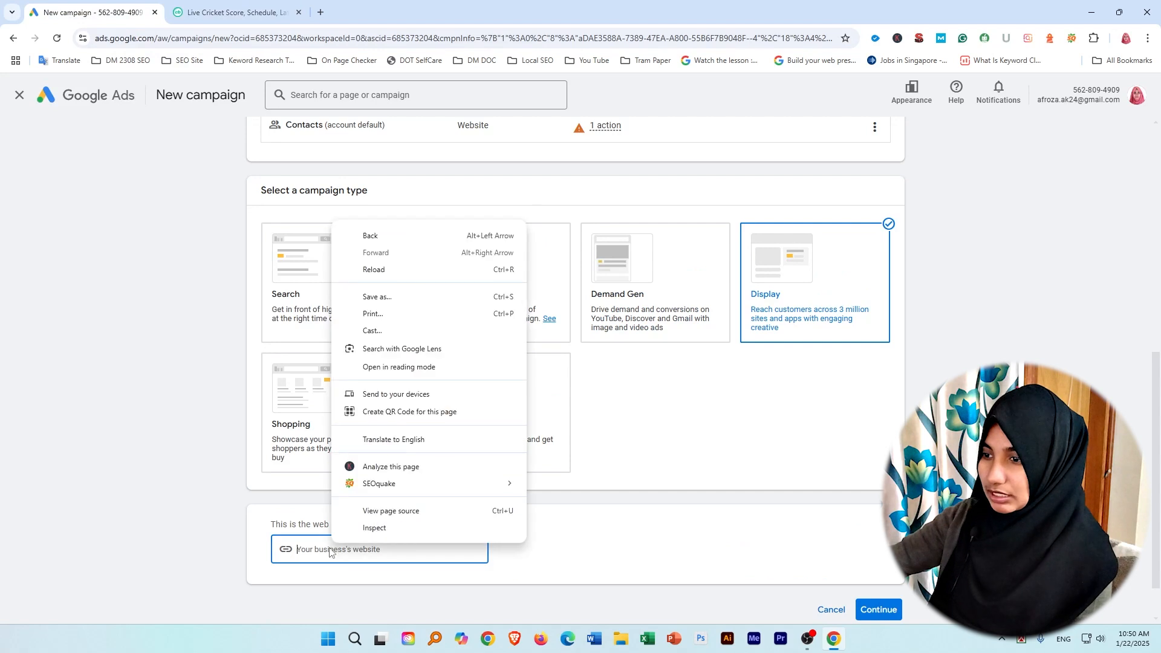
left_click(303, 551)
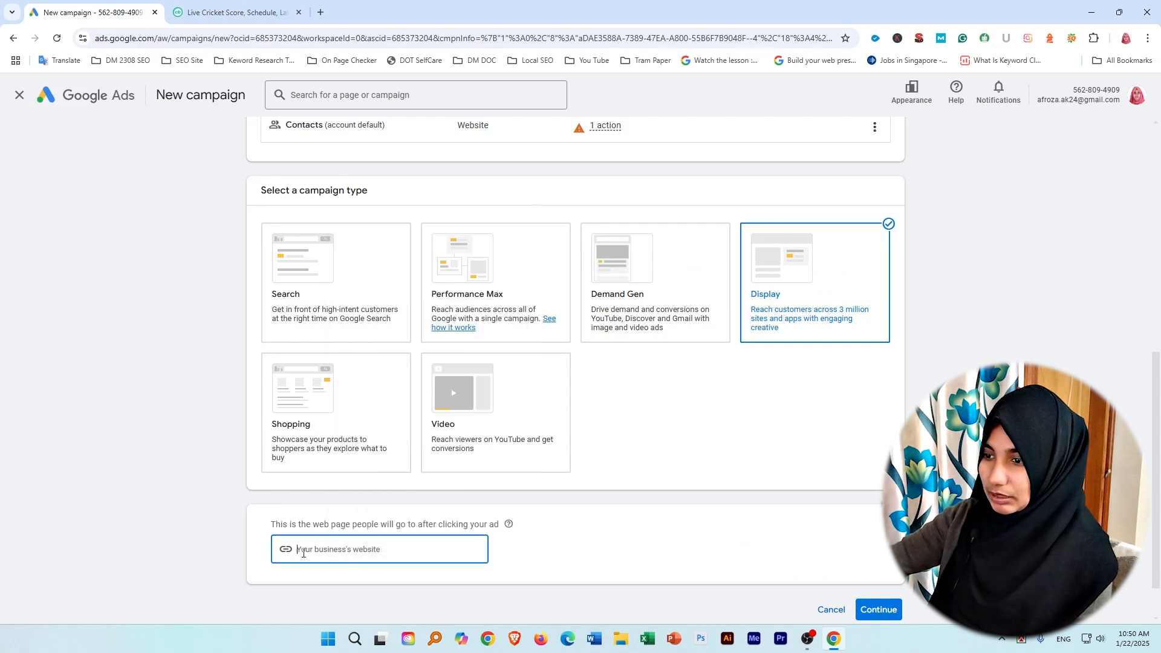
right_click(303, 553)
left_click(327, 414)
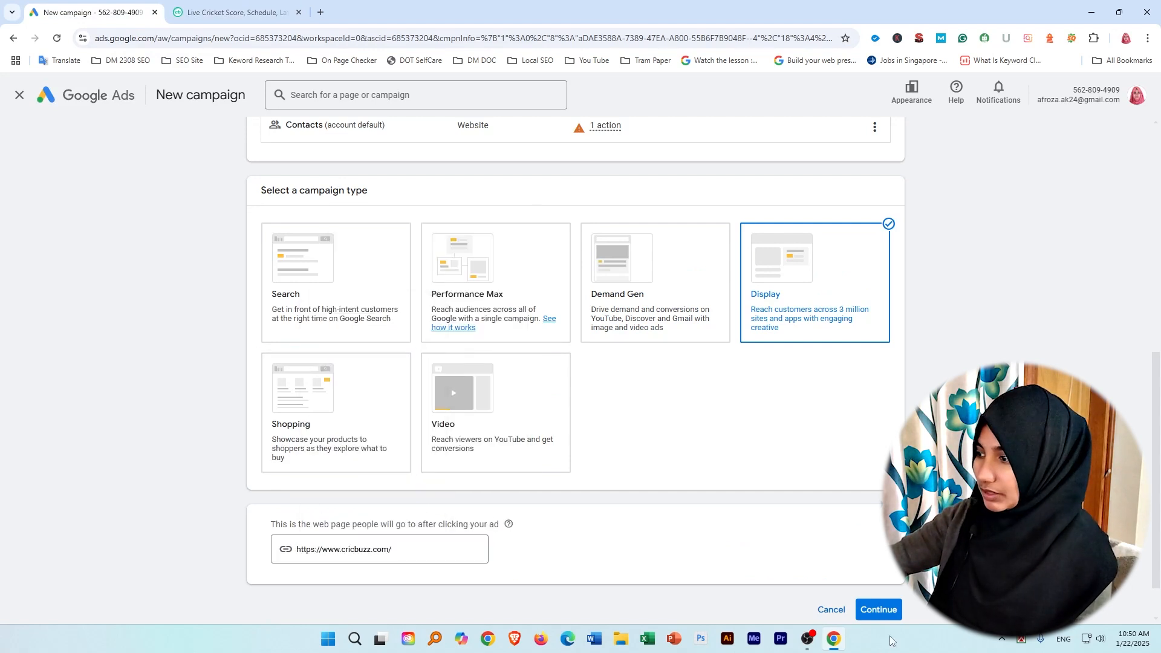
left_click(881, 610)
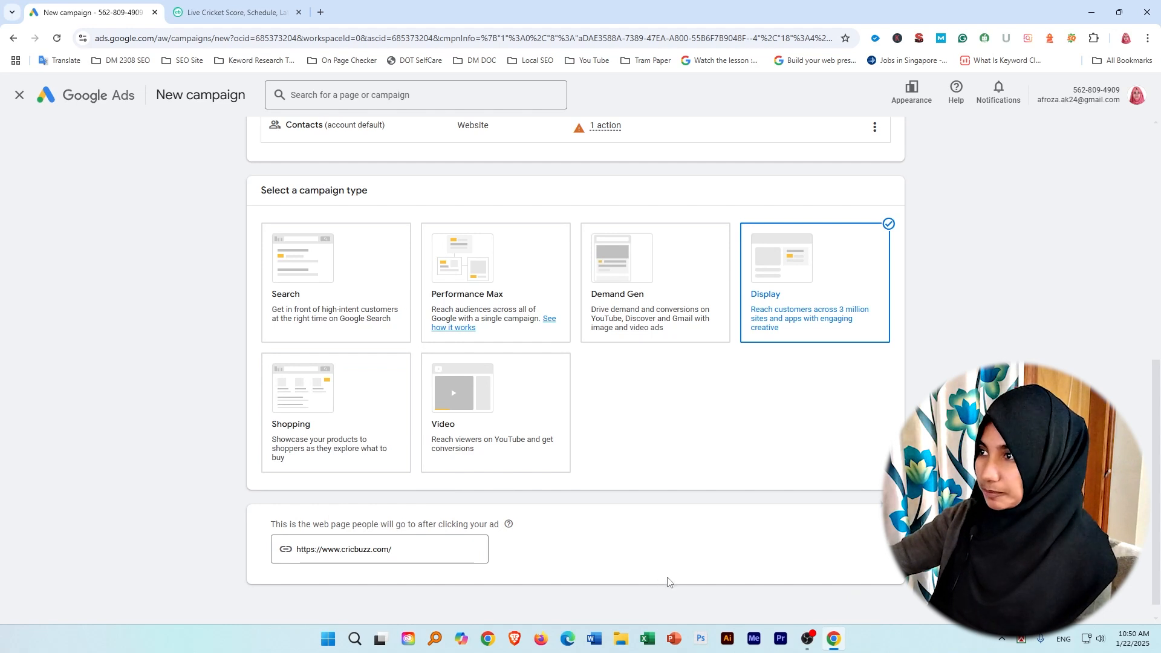
Clear the prefilled campaign name.
left_click_drag(371, 482, 262, 487)
key("BackSpace")
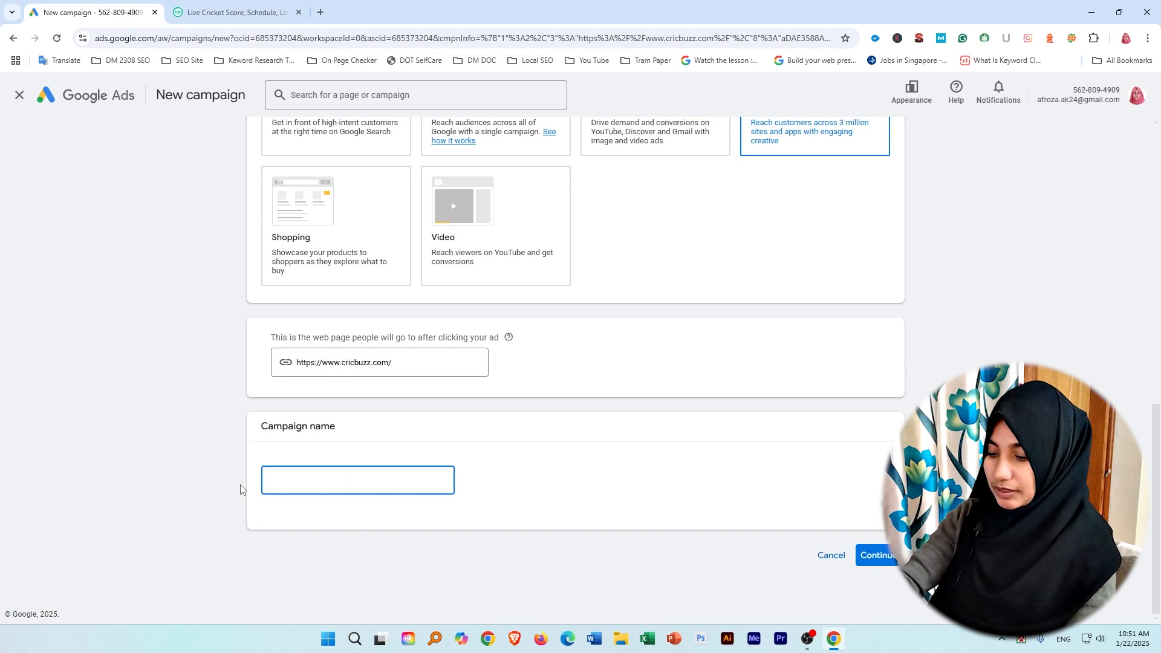
scroll(356, 514, "up", 4)
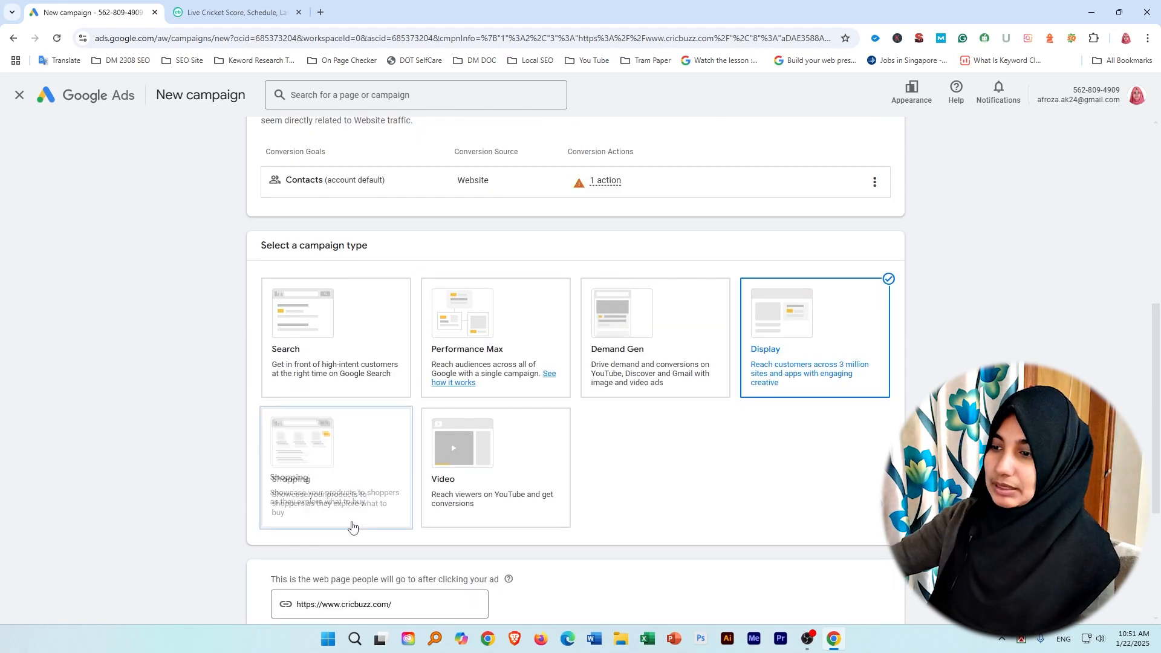
scroll(381, 520, "down", 4)
left_click(387, 570)
left_click_drag(348, 428, 275, 425)
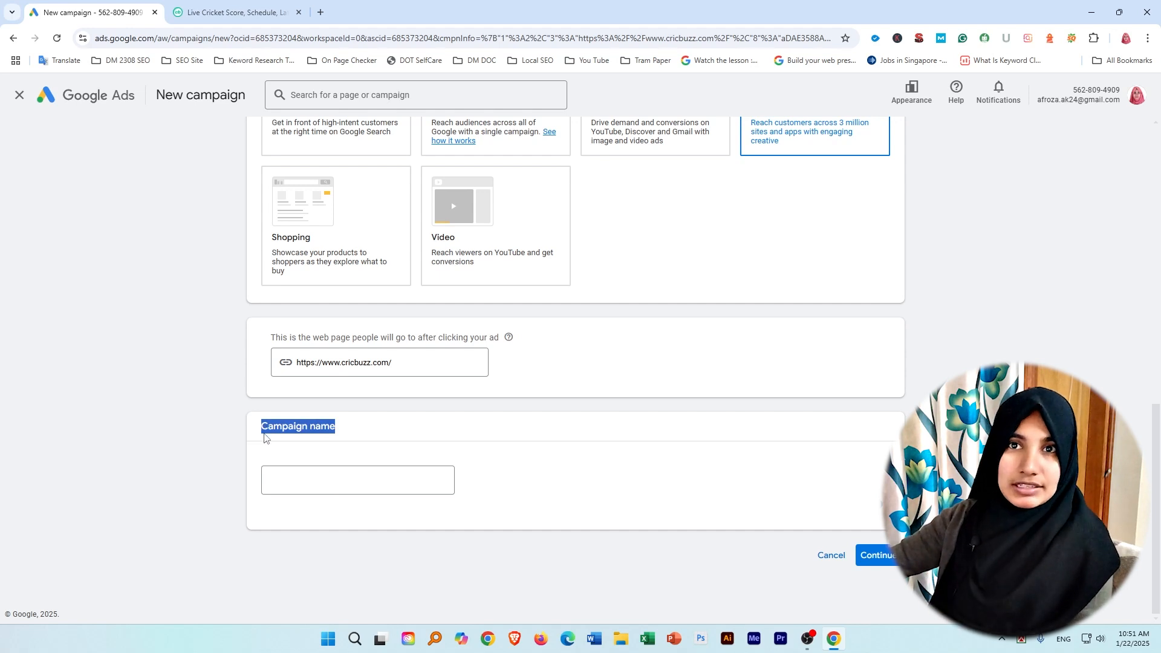
left_click(359, 433)
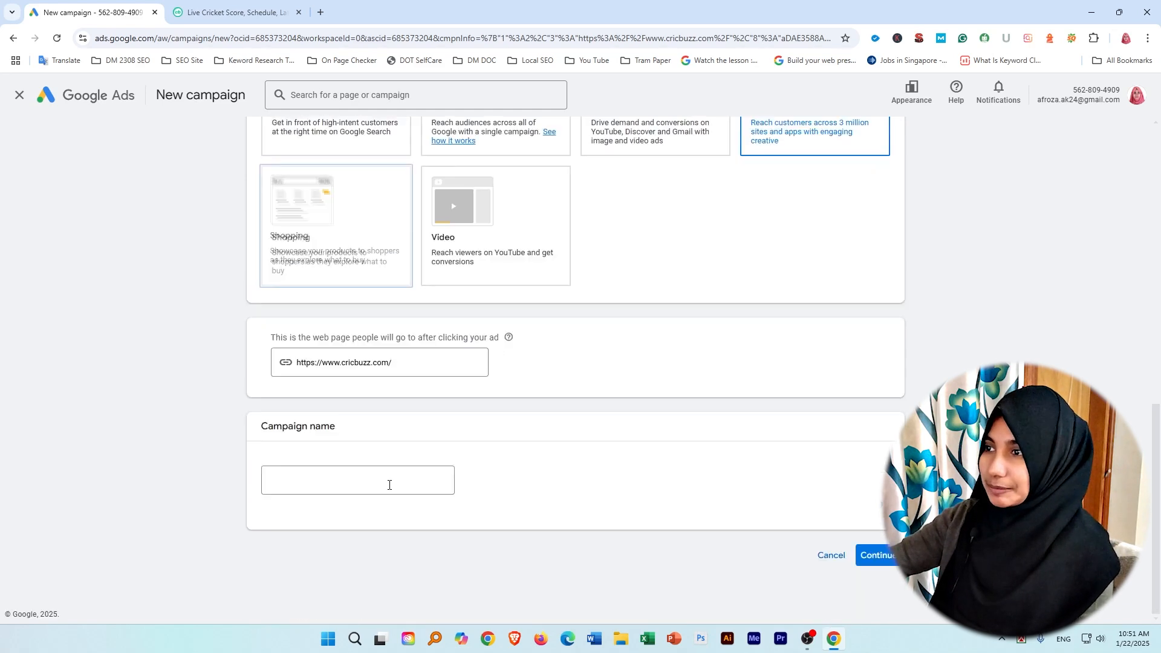
scroll(616, 478, "up", 4)
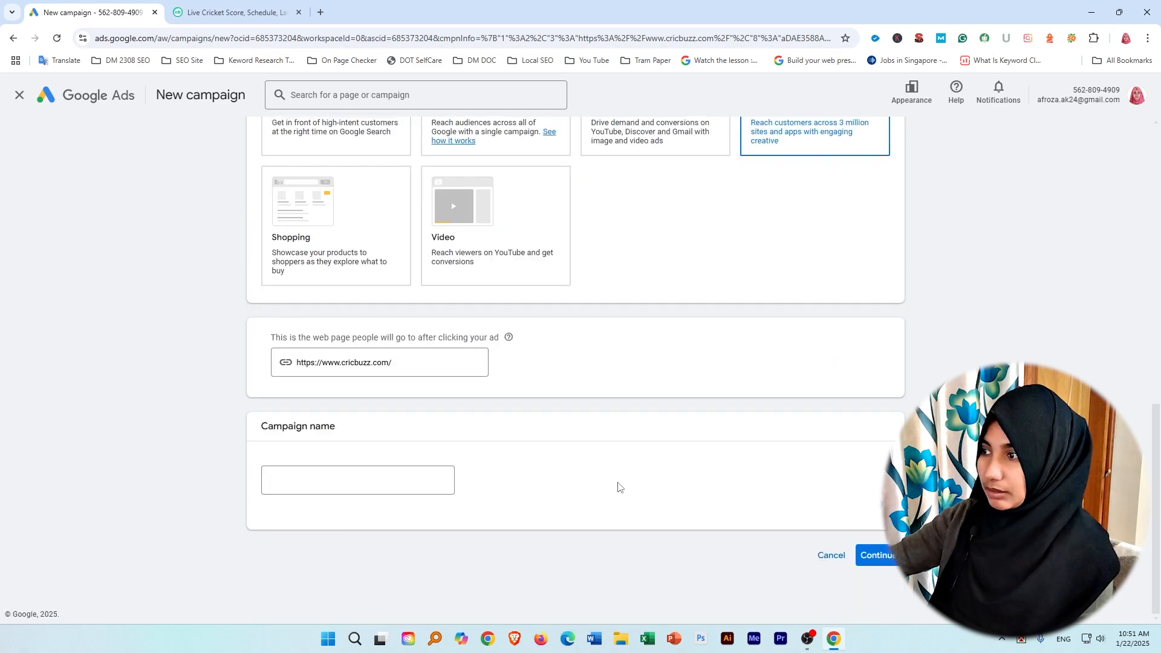
Name the campaign "Display ads" and continue by starting a new campaign rather than finishing the saved draft.
left_click(313, 480)
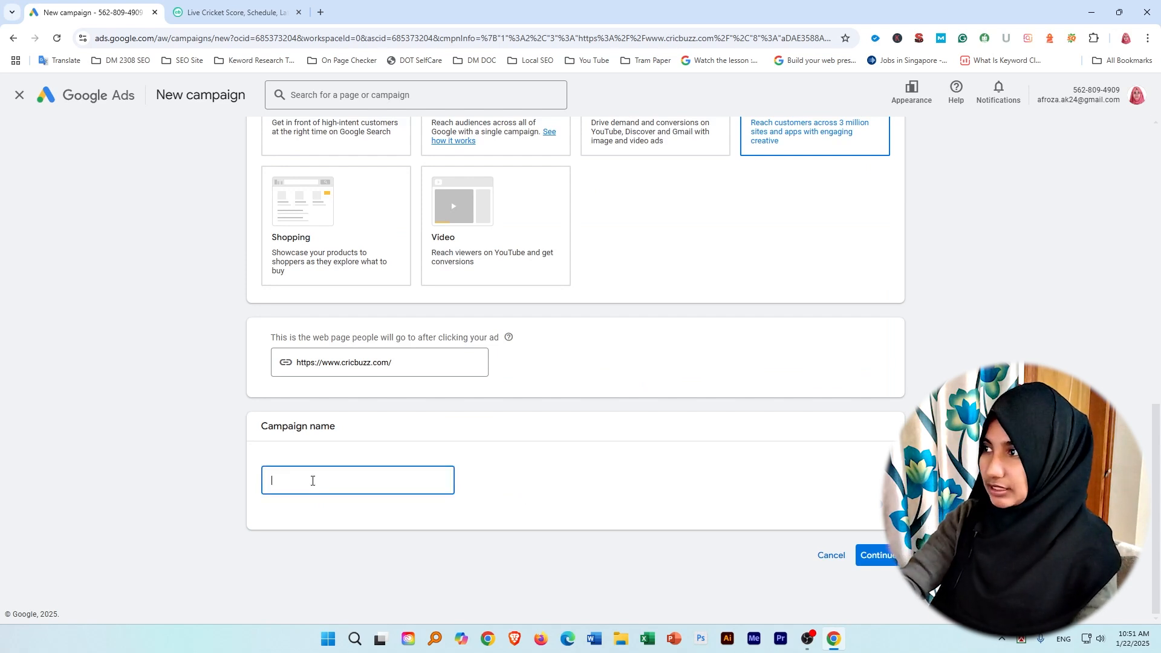
type("Display ads")
left_click(877, 555)
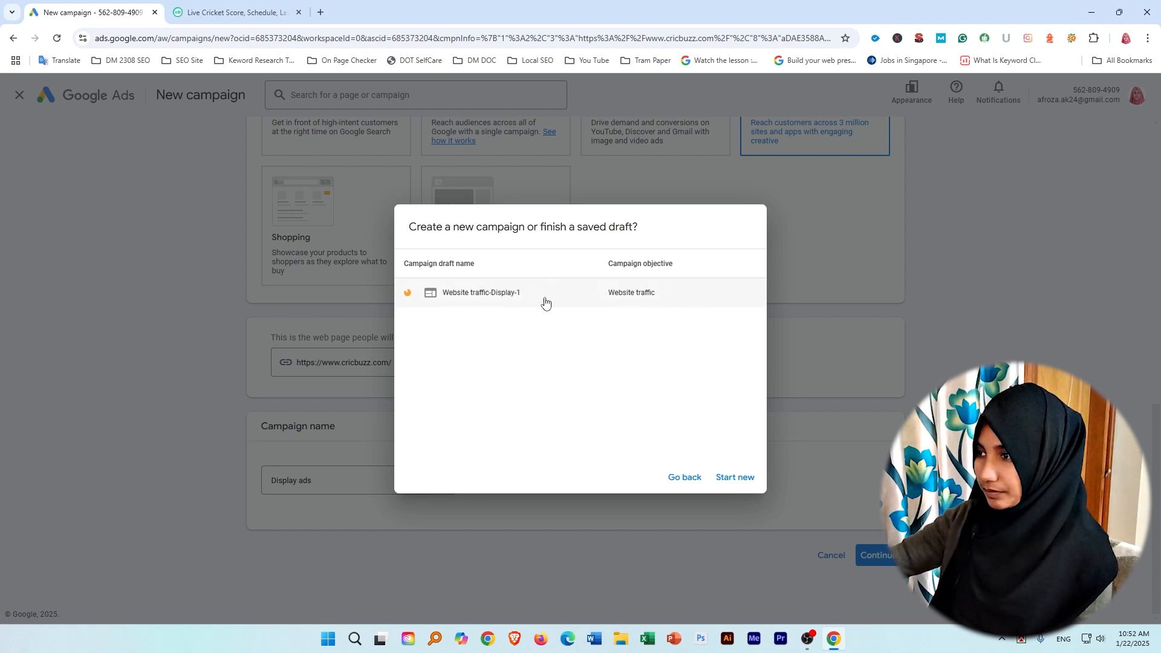
left_click(743, 478)
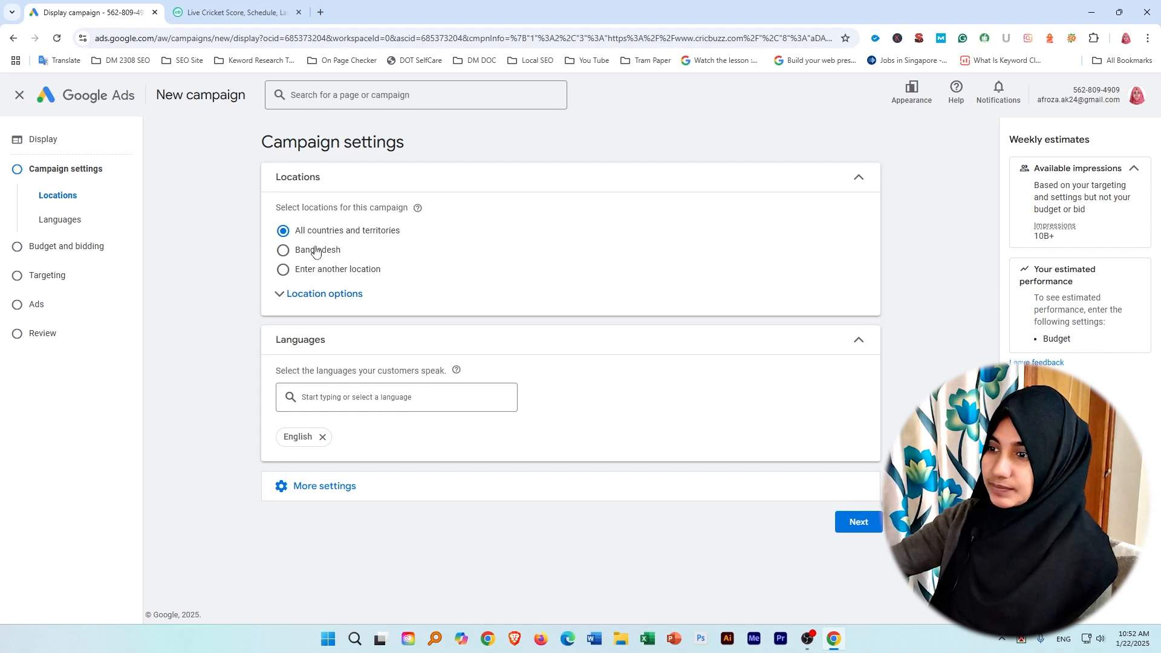
Target a custom location by including the province Dhaka Division, Bangladesh in the campaign.
left_click(283, 253)
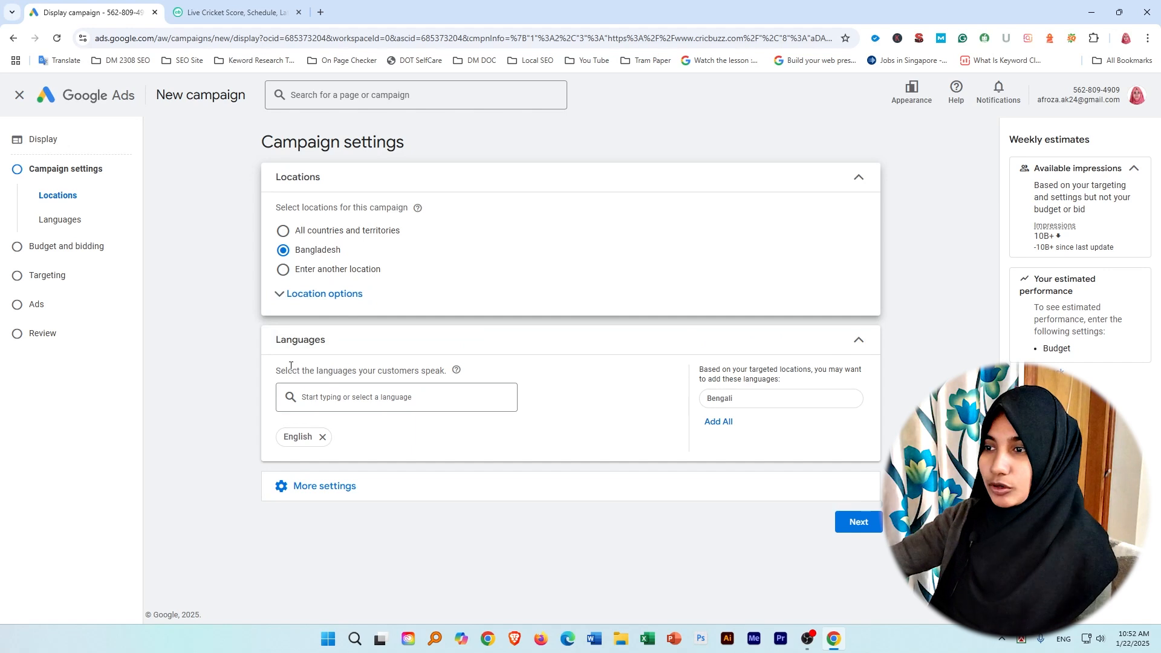
left_click(283, 270)
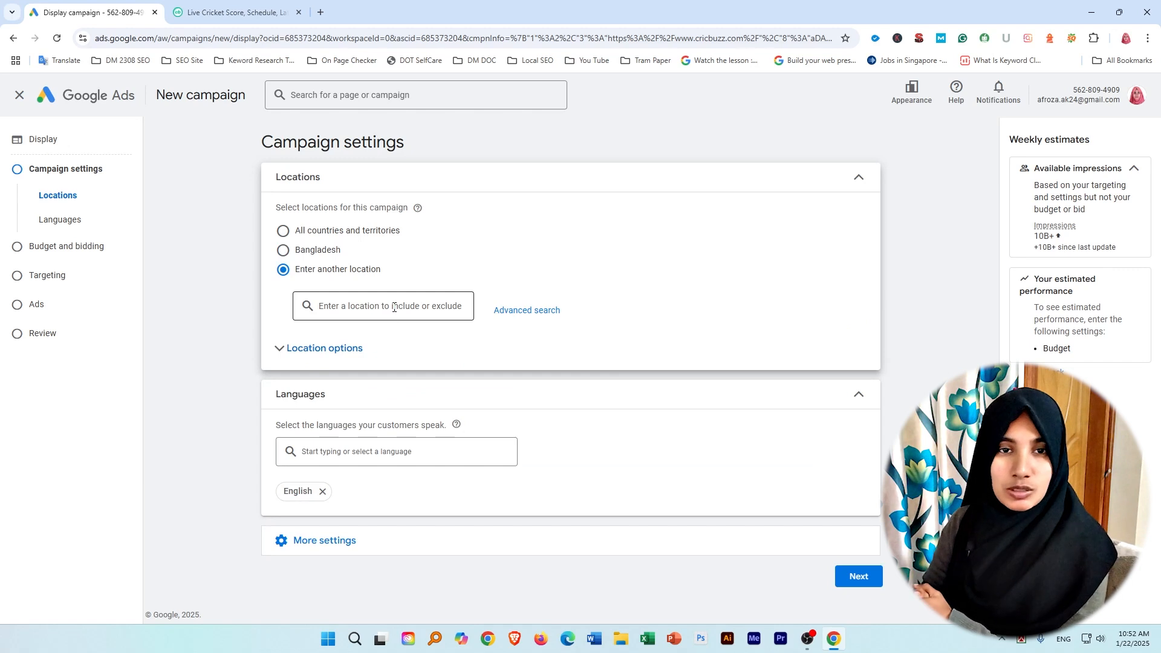
left_click(379, 307)
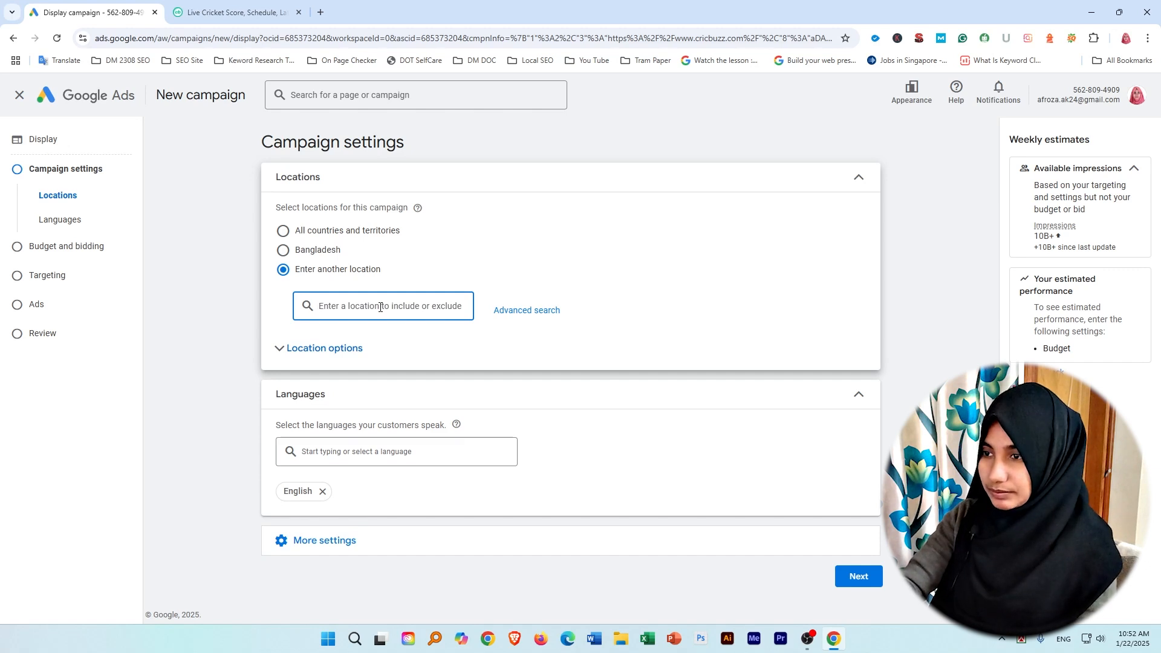
type("dh")
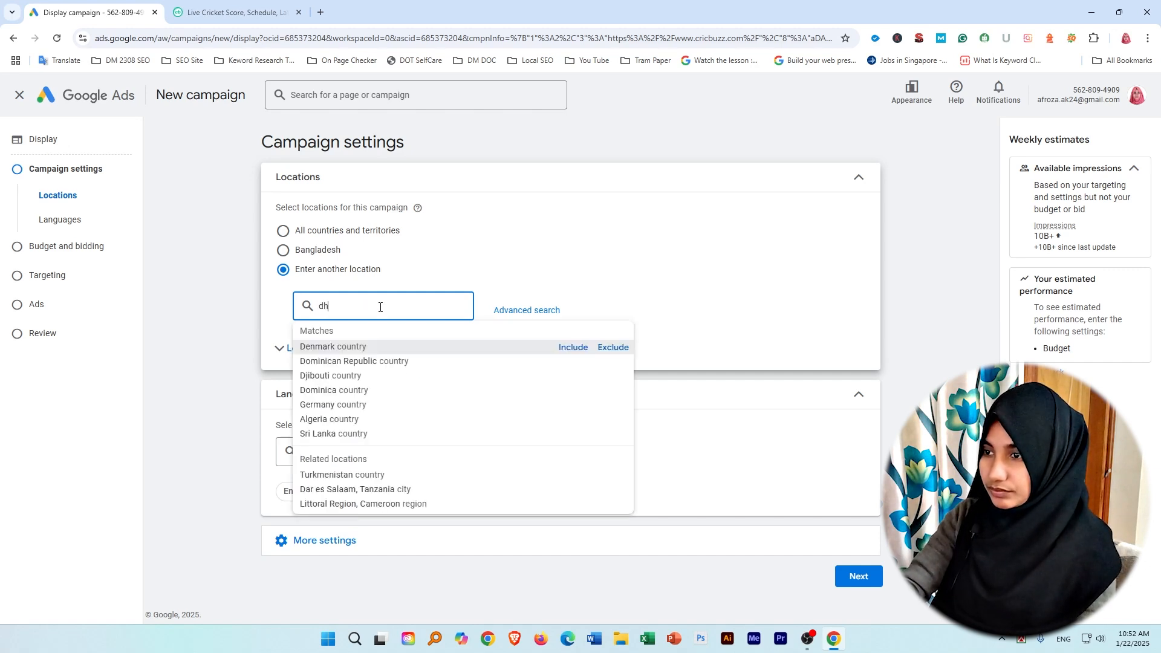
type("aka")
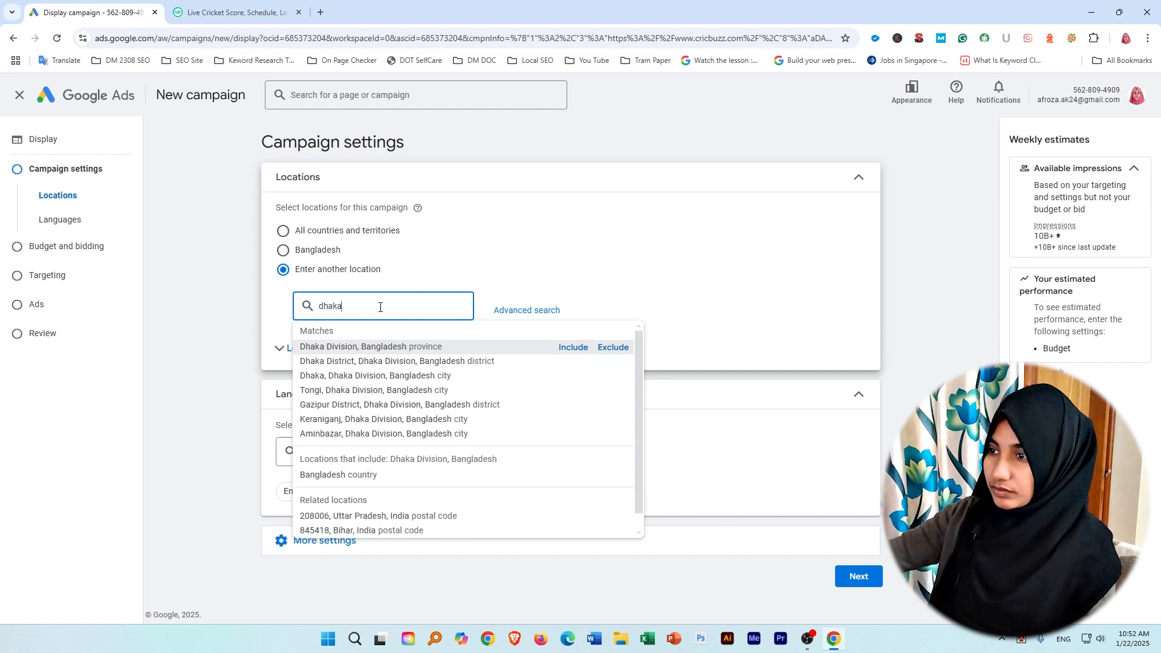
left_click(573, 349)
Try excluding the Mohakhali neighborhood in Dhaka Division from the campaign locations, and remove that exclusion.
left_click(345, 359)
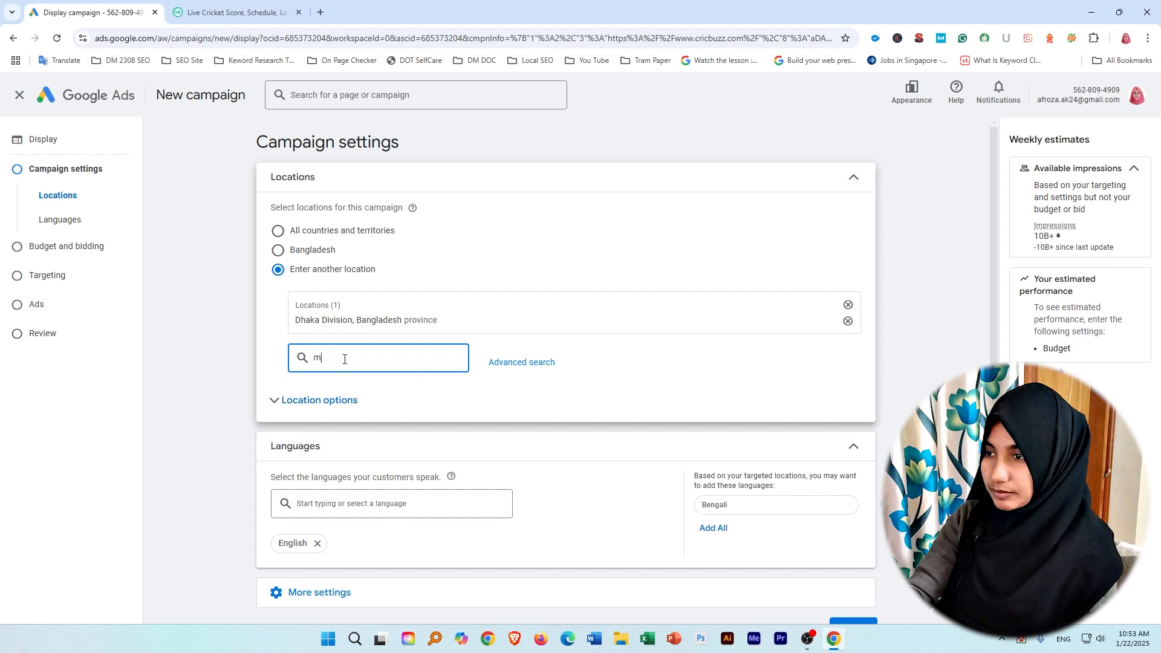
type("mohakh")
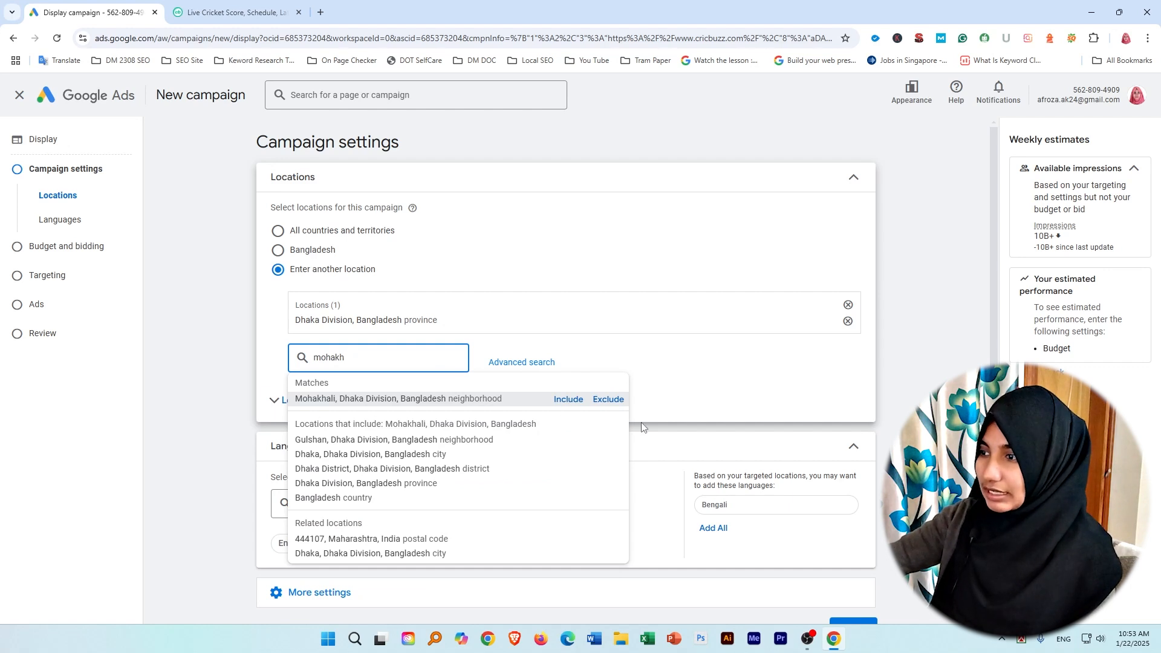
left_click(608, 400)
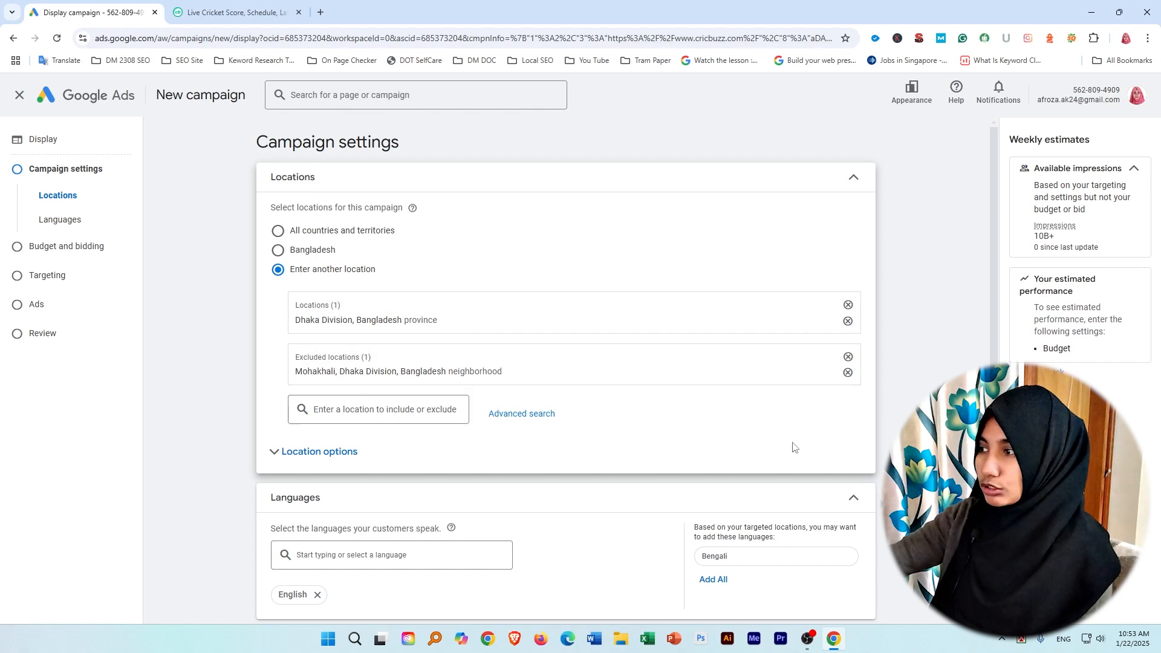
left_click(848, 357)
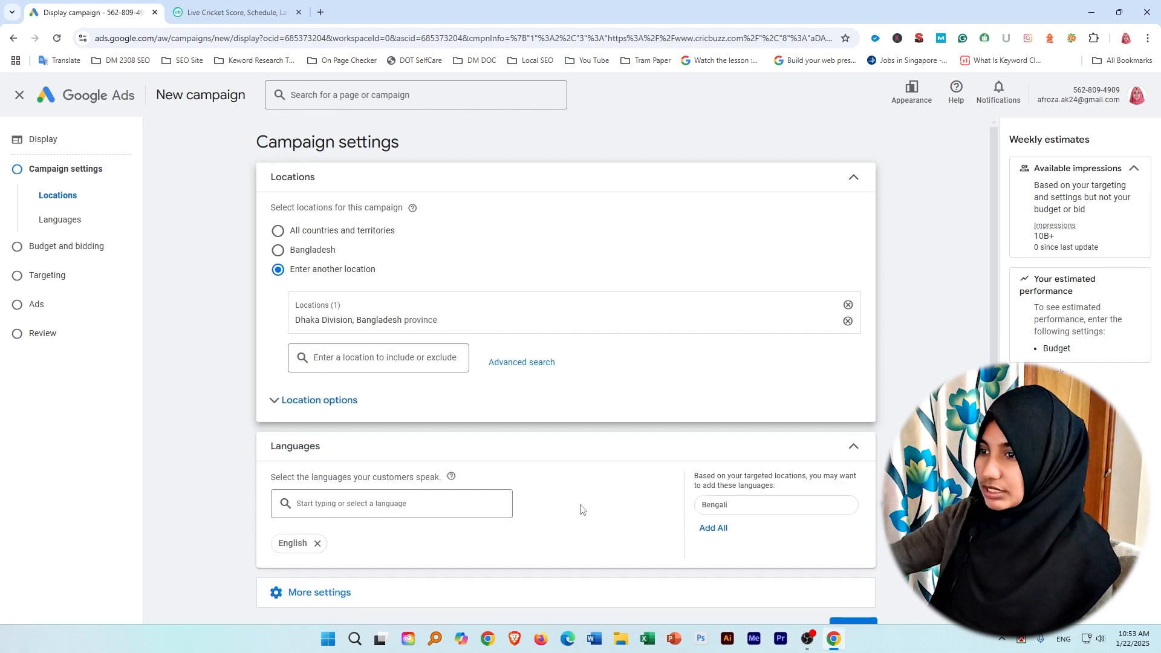
Expand the location options and limit the audience to Presence: People in or regularly in your included locations.
left_click(311, 406)
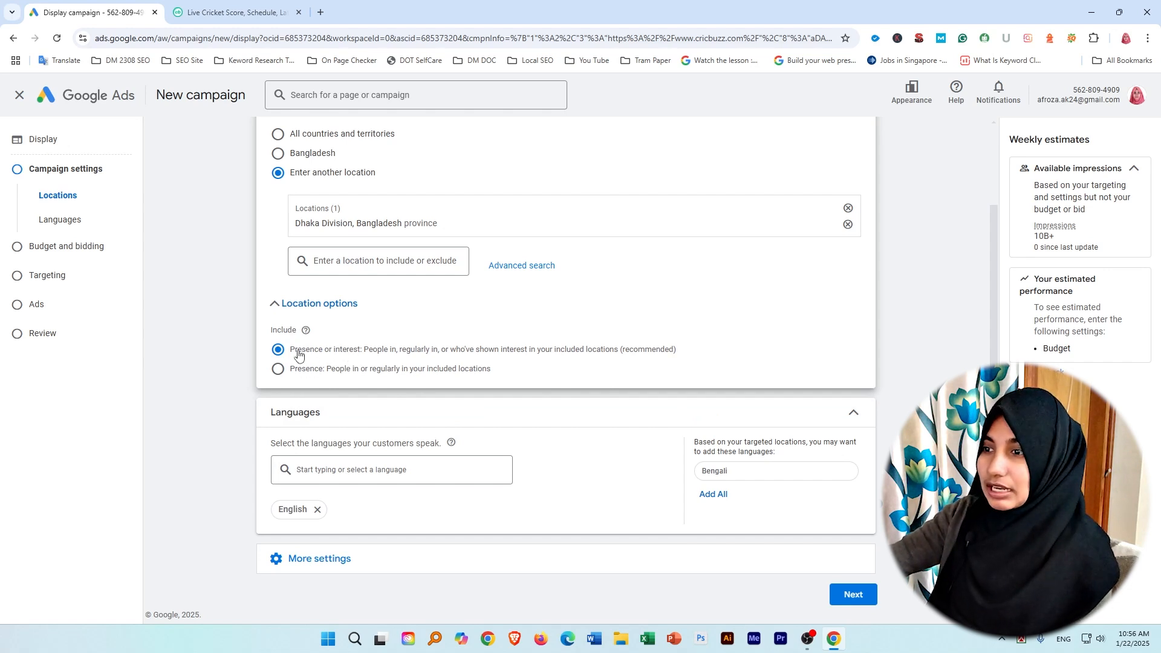
left_click_drag(289, 350, 359, 355)
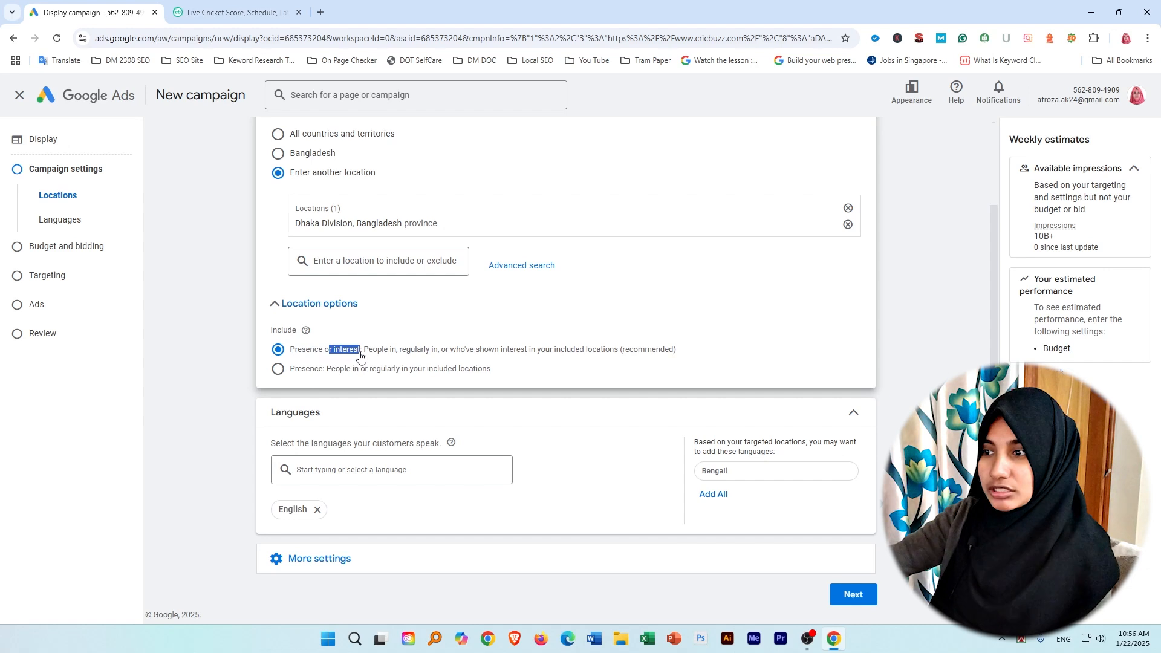
left_click(304, 347)
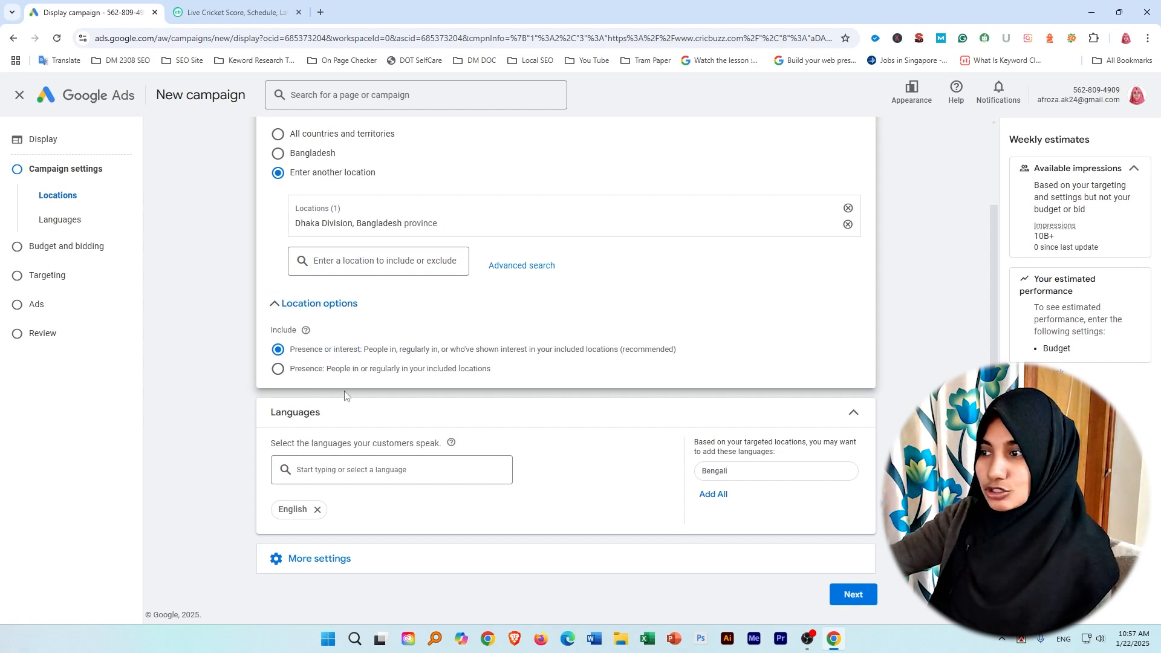
left_click_drag(284, 369, 322, 378)
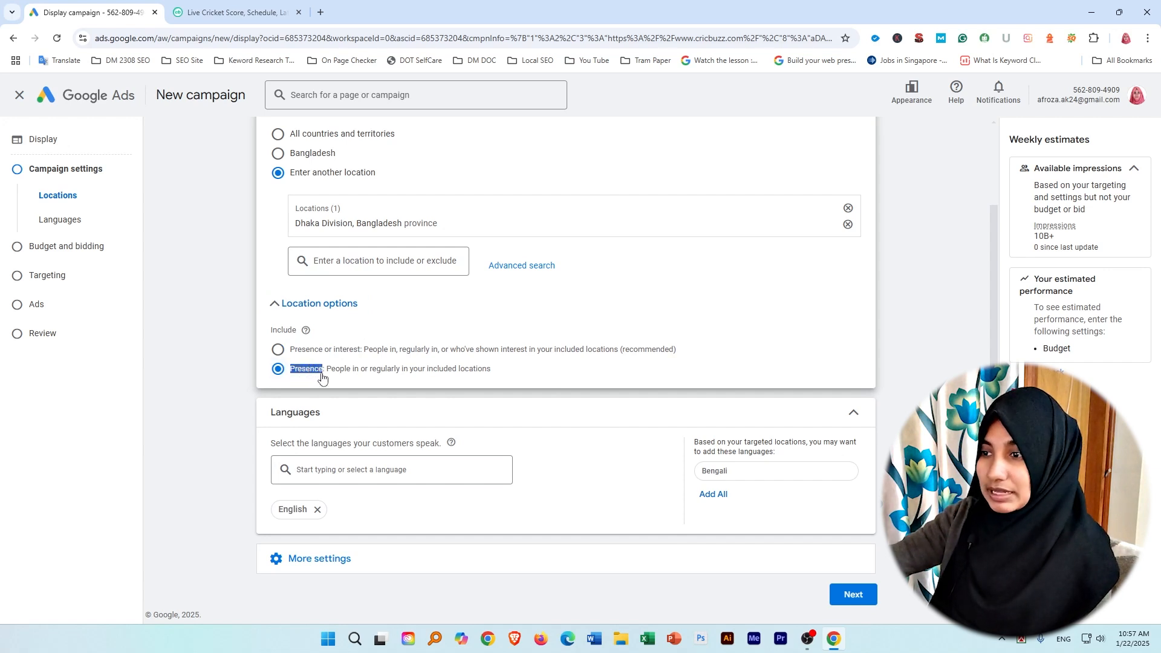
left_click(496, 382)
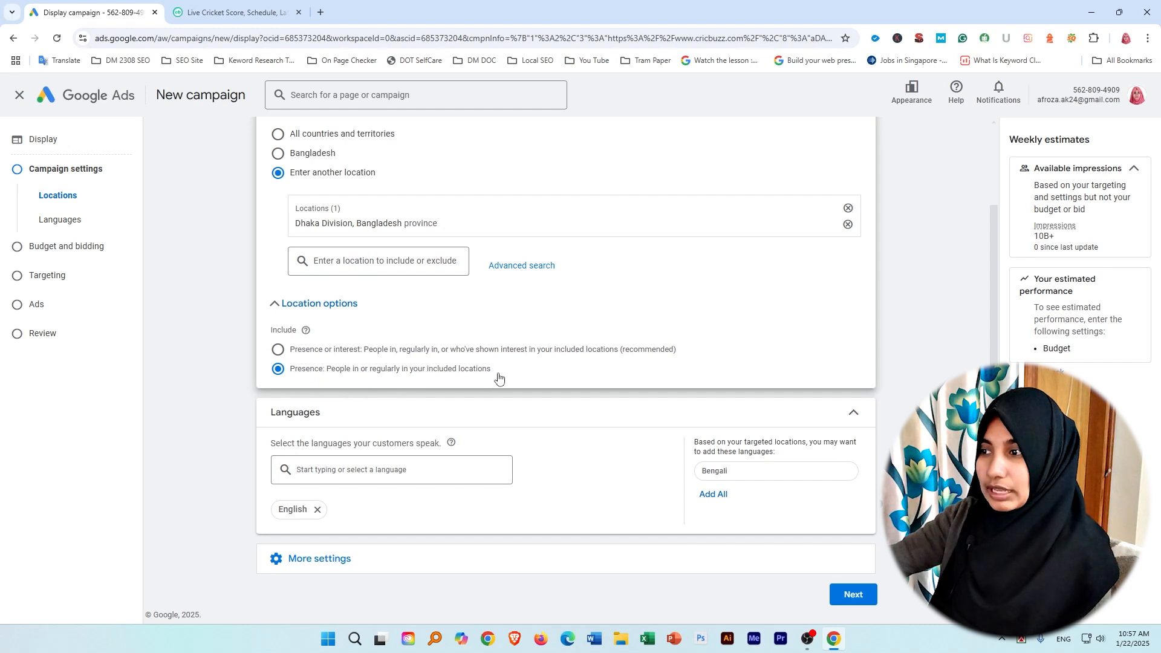
Compare the two location options by switching between Presence or interest and Presence.
left_click(278, 350)
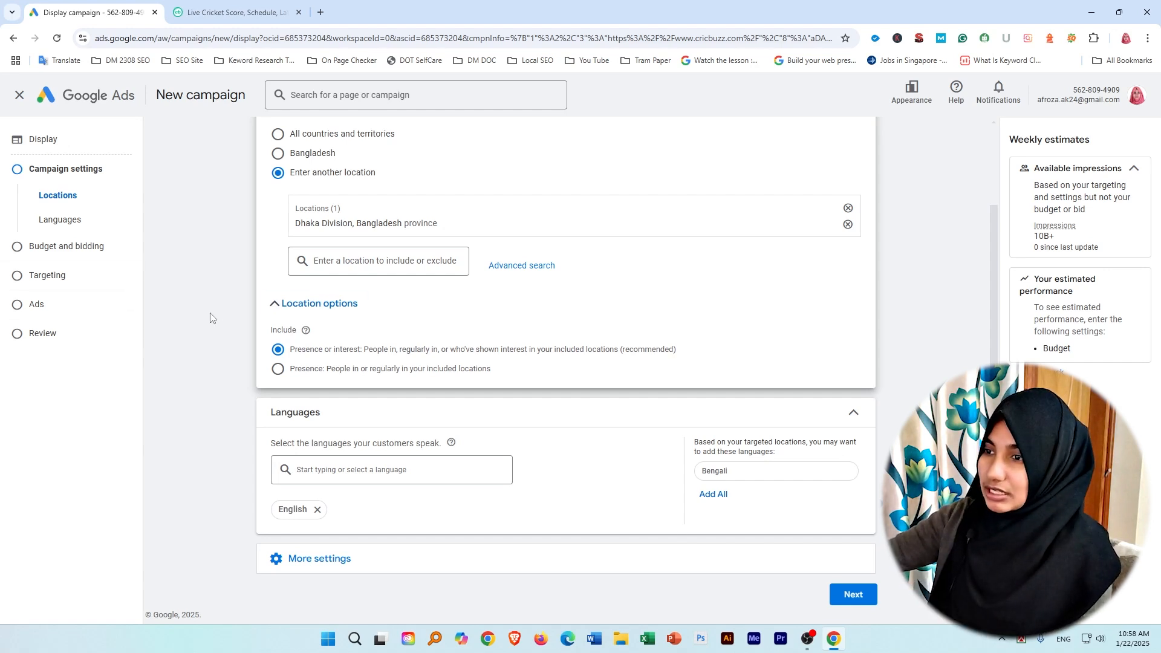
left_click_drag(274, 291, 526, 375)
left_click(526, 374)
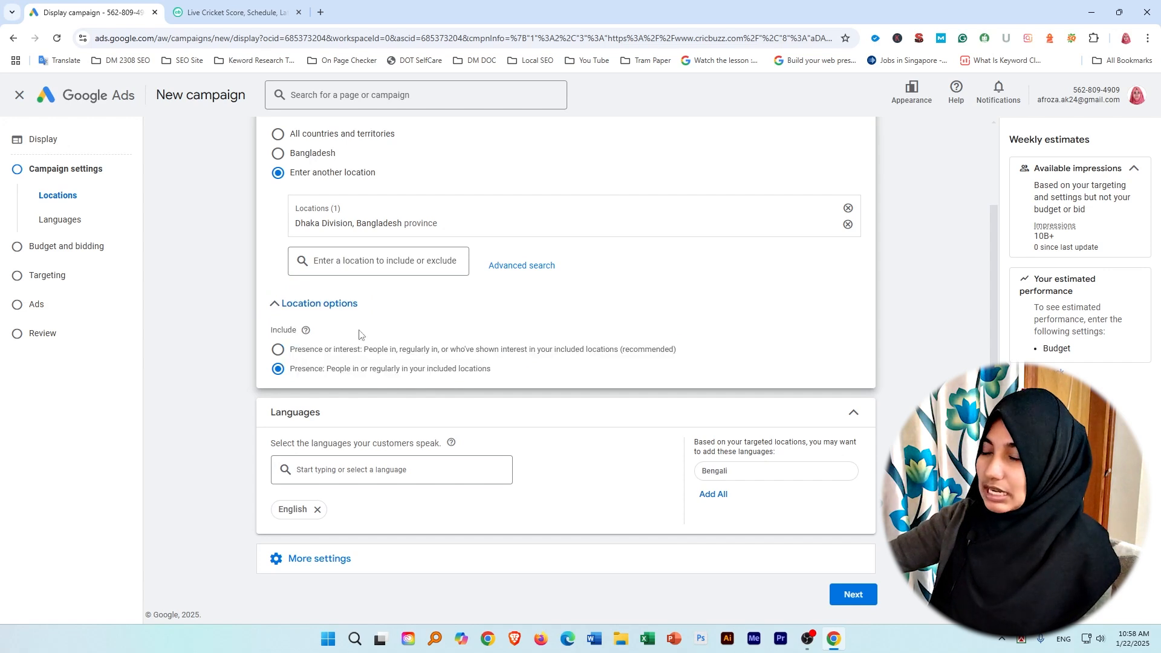
left_click(278, 352)
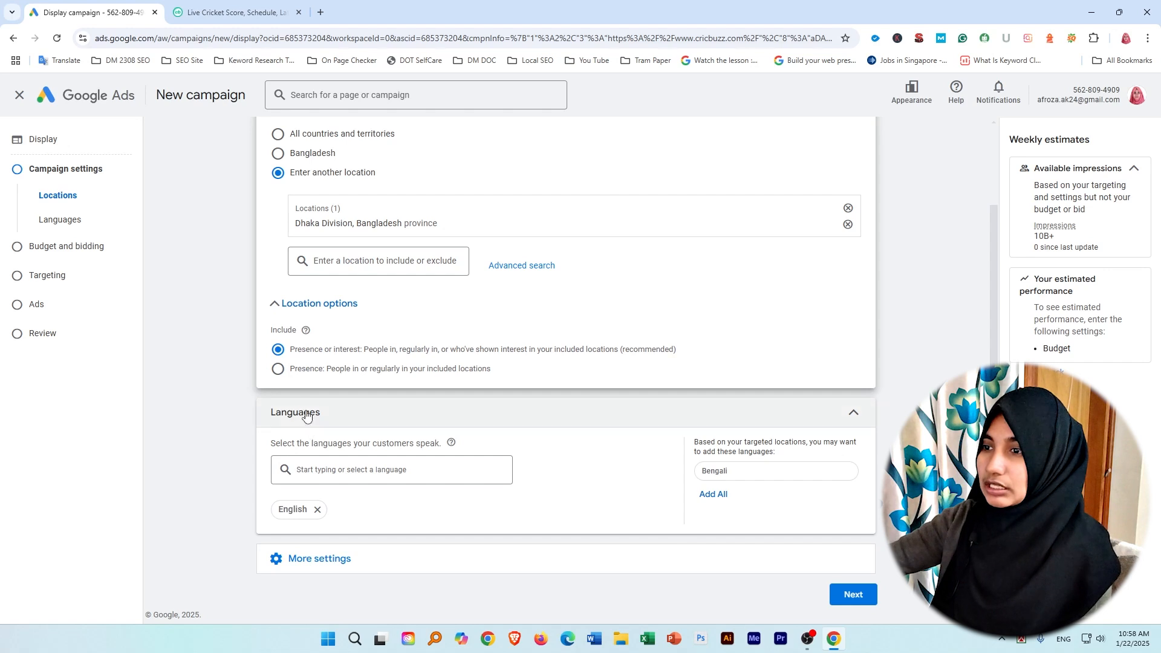
left_click(278, 370)
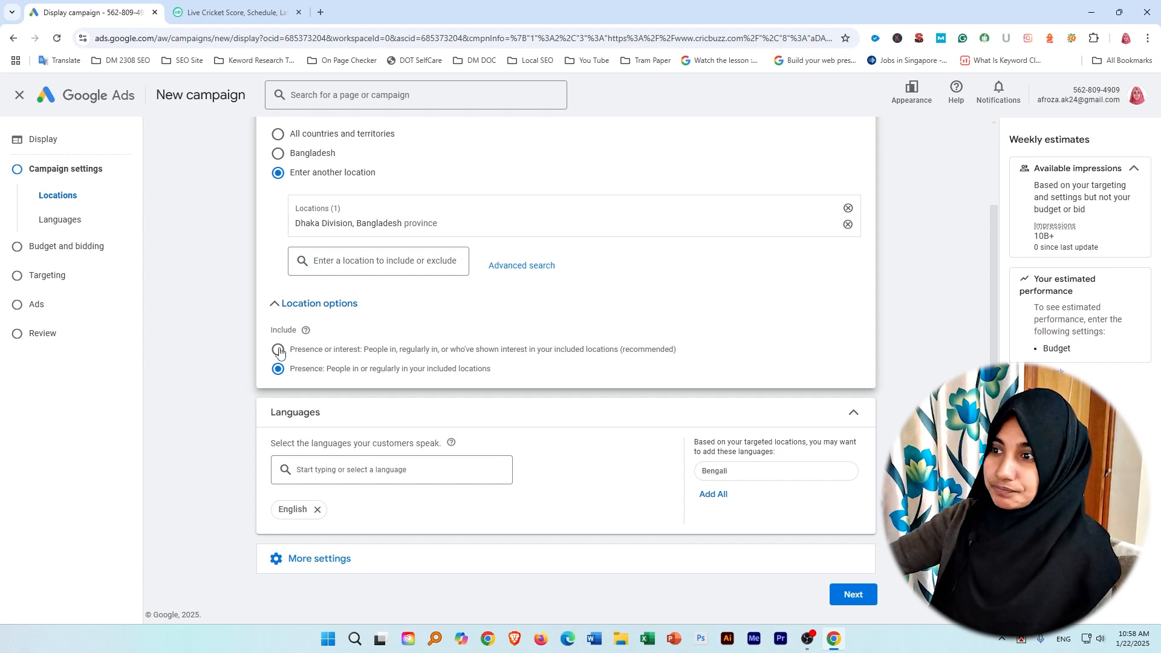
left_click_drag(334, 350, 357, 353)
left_click(342, 349)
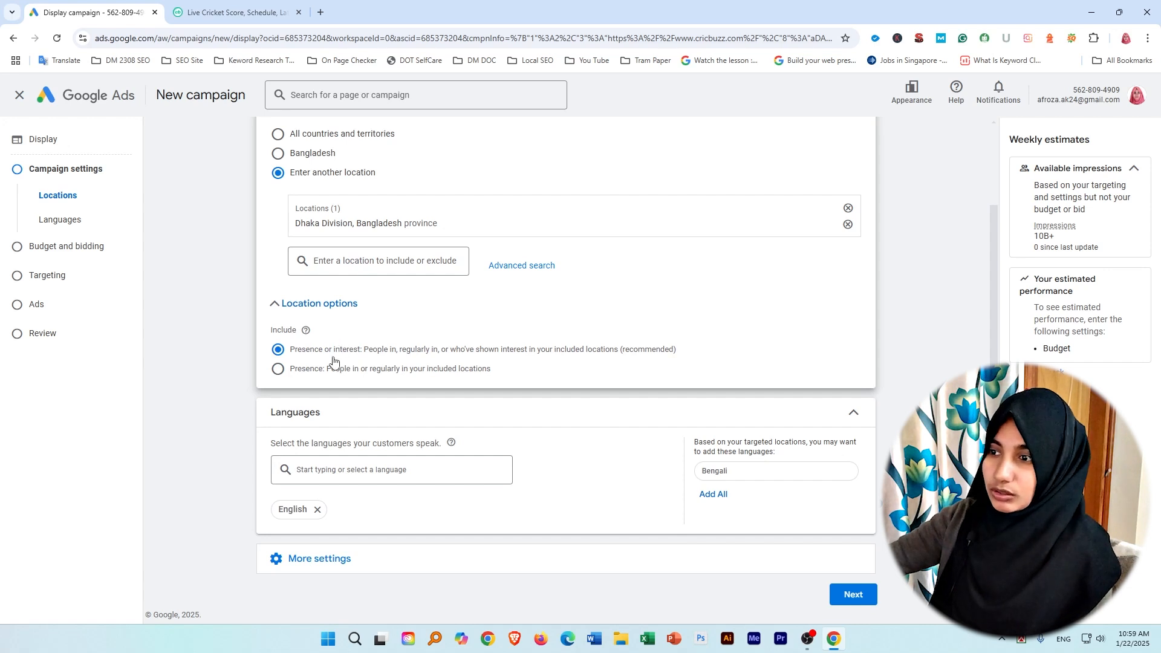
left_click_drag(335, 361, 362, 359)
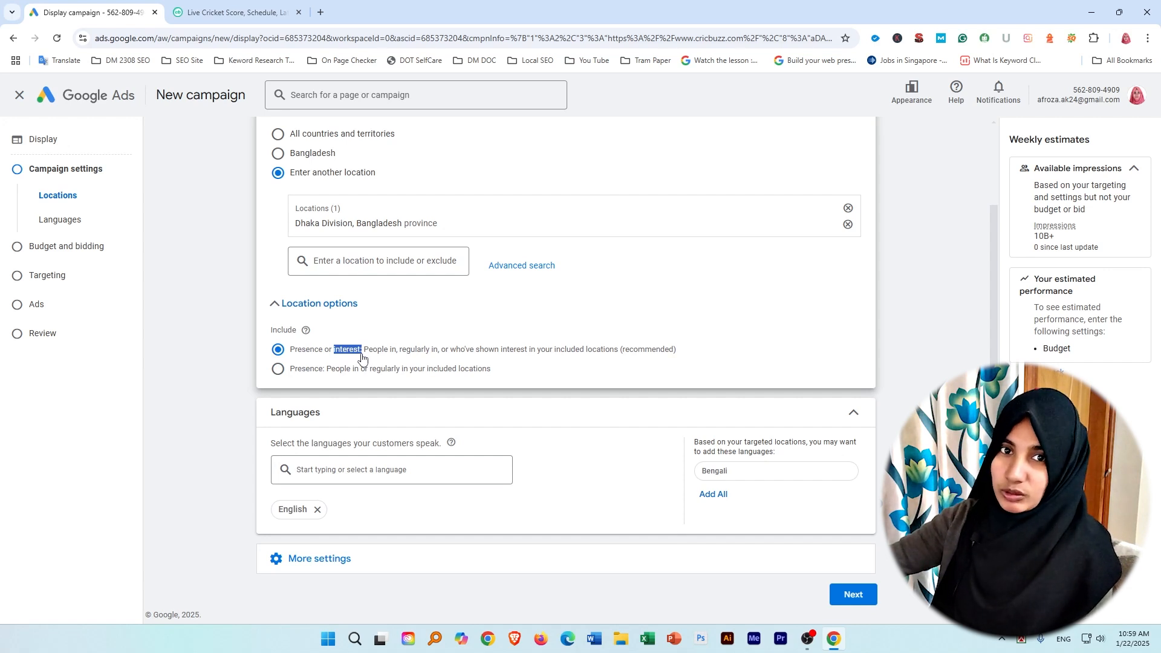
Choose Presence as the location option and continue to the budget and bidding settings.
left_click(279, 371)
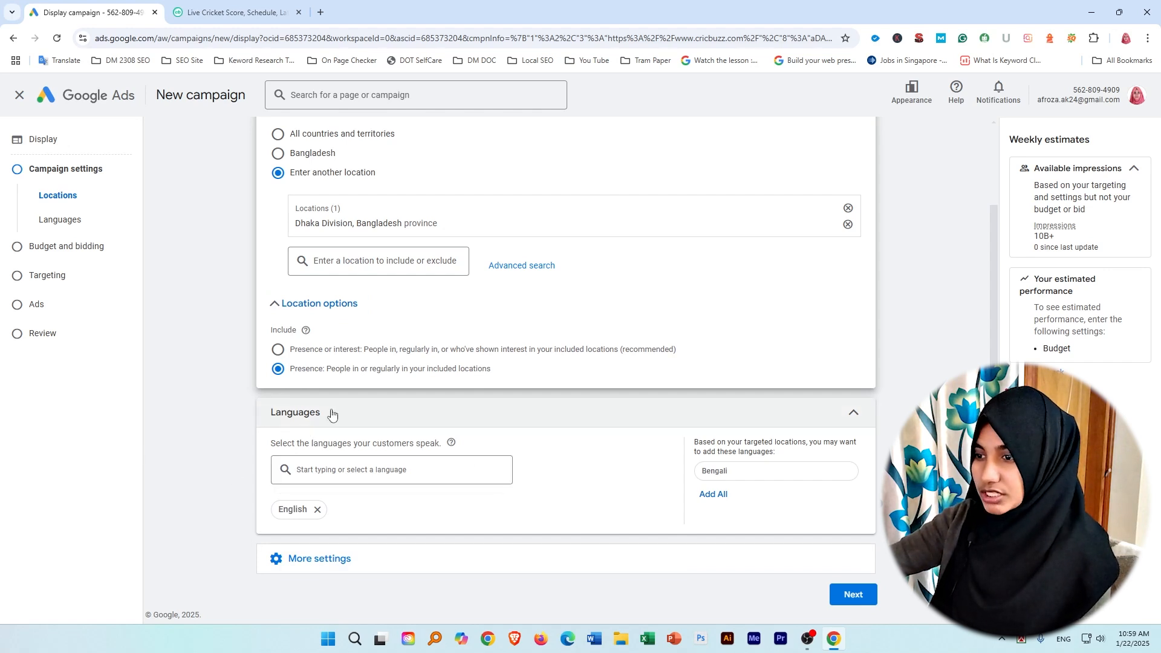
left_click(852, 595)
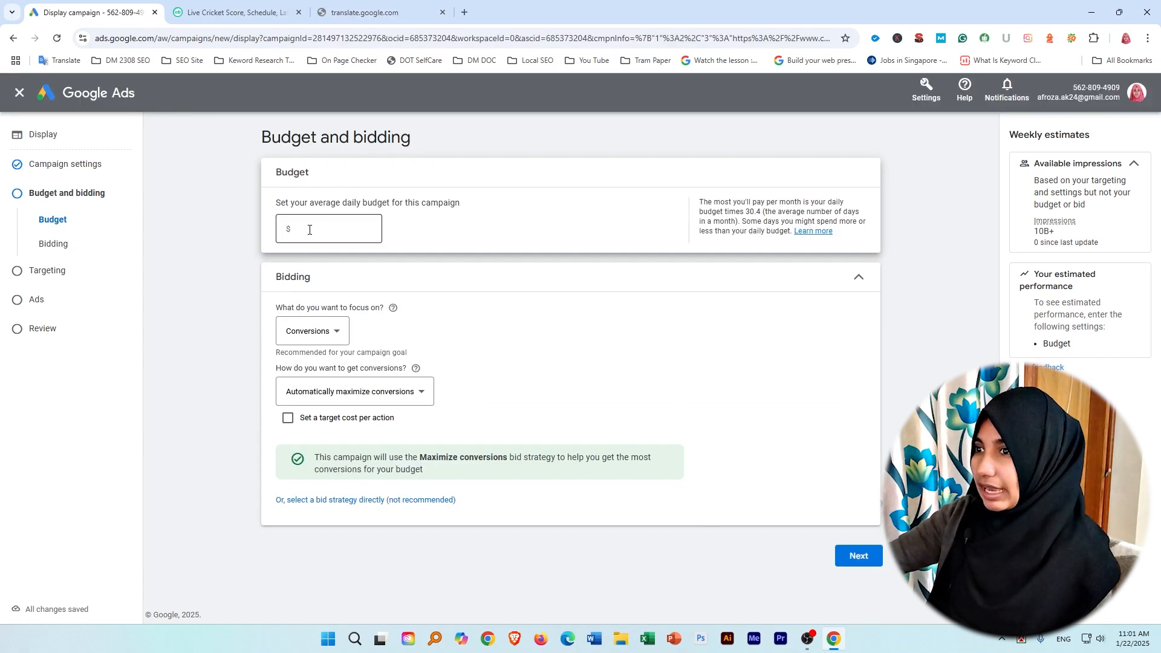
Set the campaign's average daily budget to $5.
left_click(325, 227)
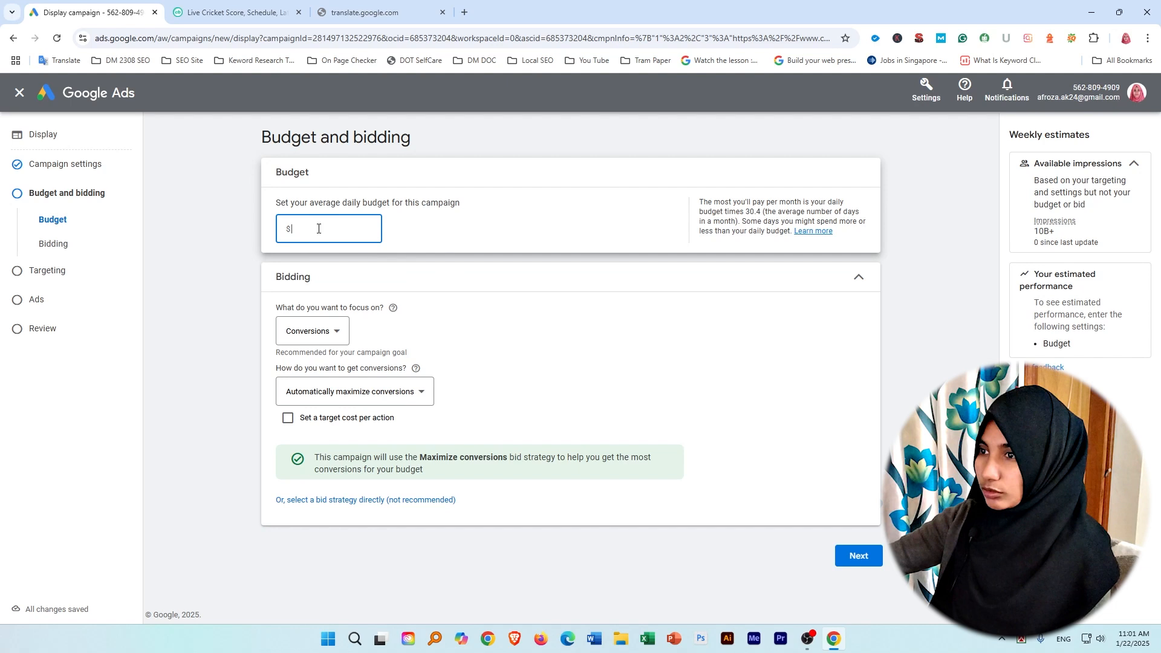
type("5")
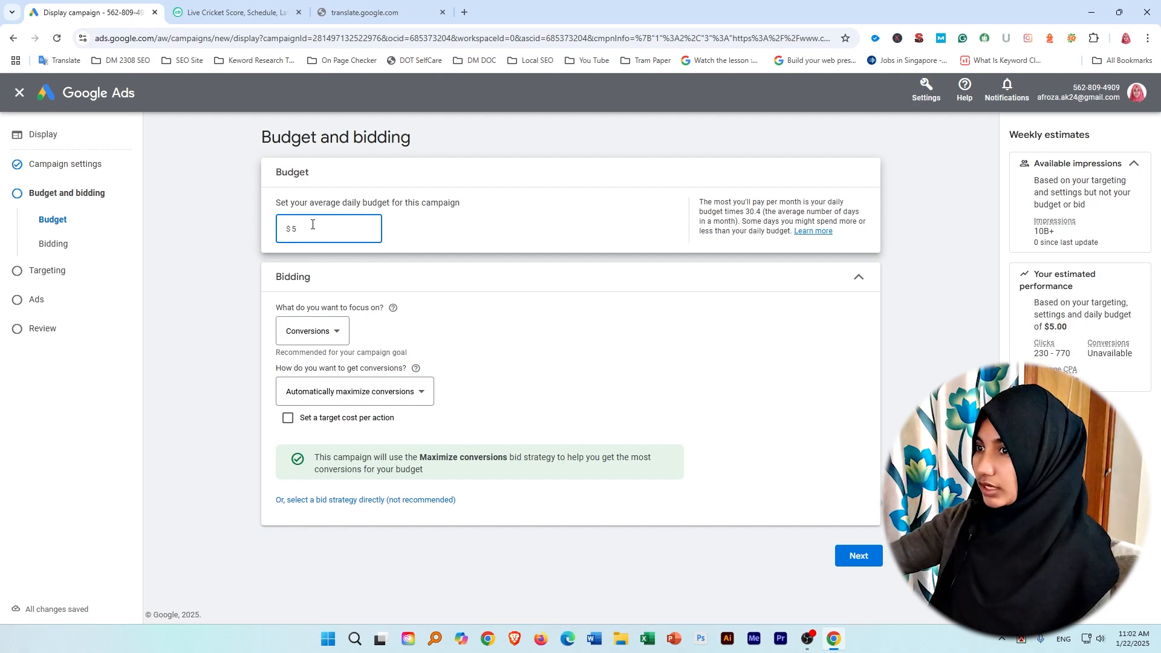
left_click(439, 236)
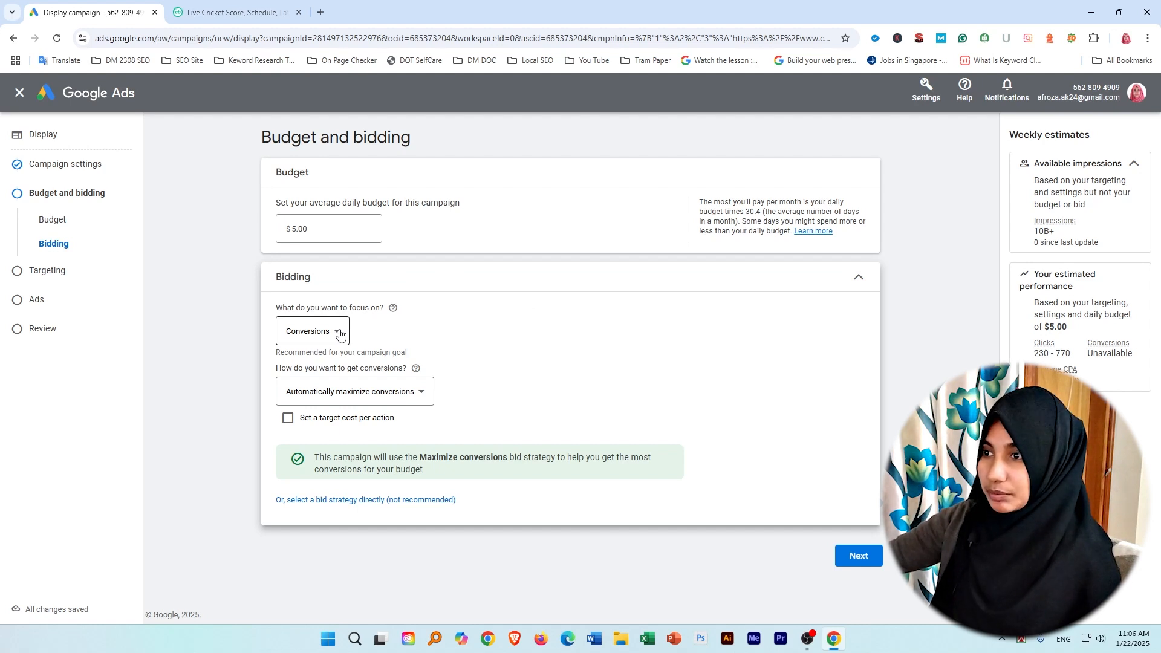
Review the daily budget and open the list of bidding focus choices.
left_click(315, 237)
double_click(294, 229)
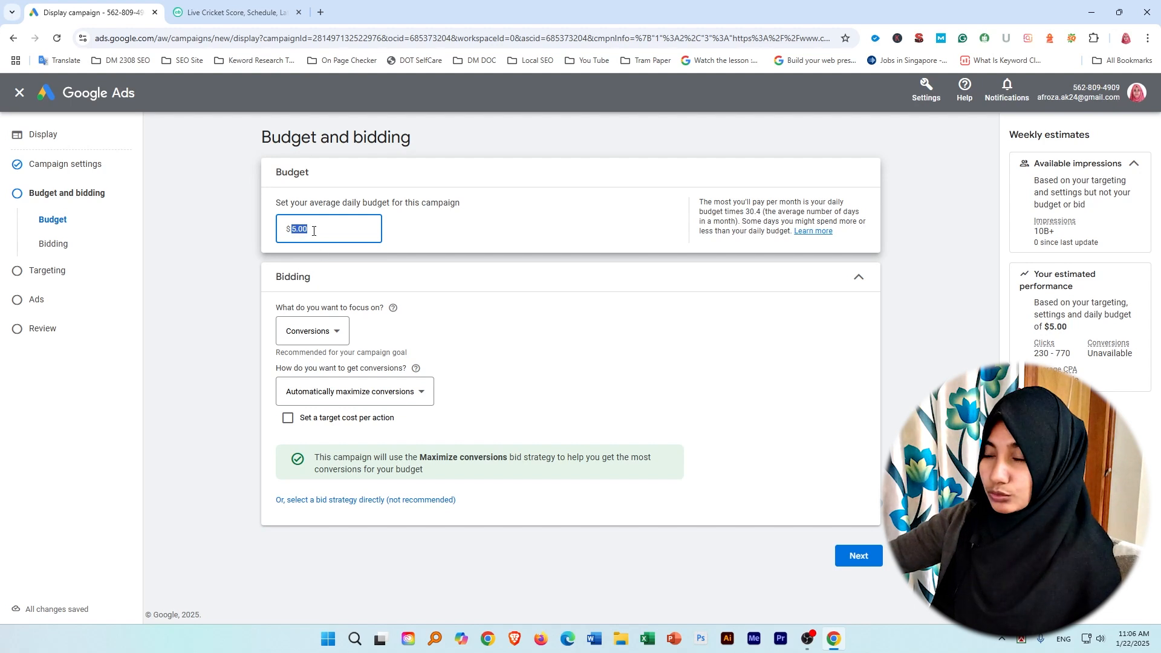
left_click(374, 334)
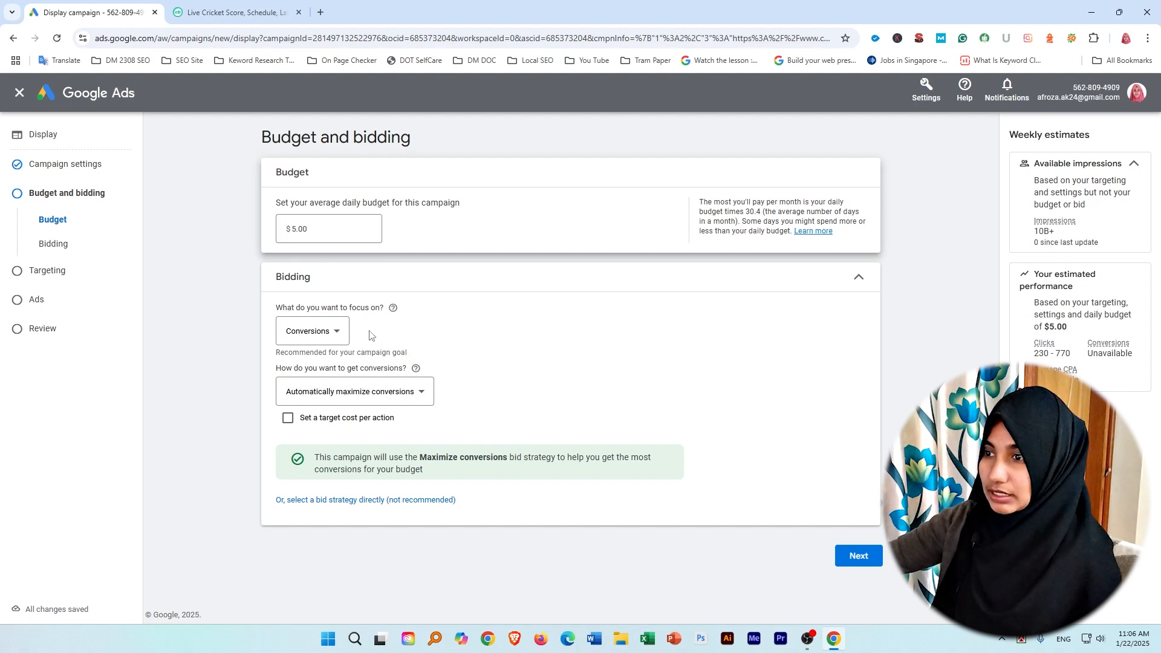
left_click(339, 336)
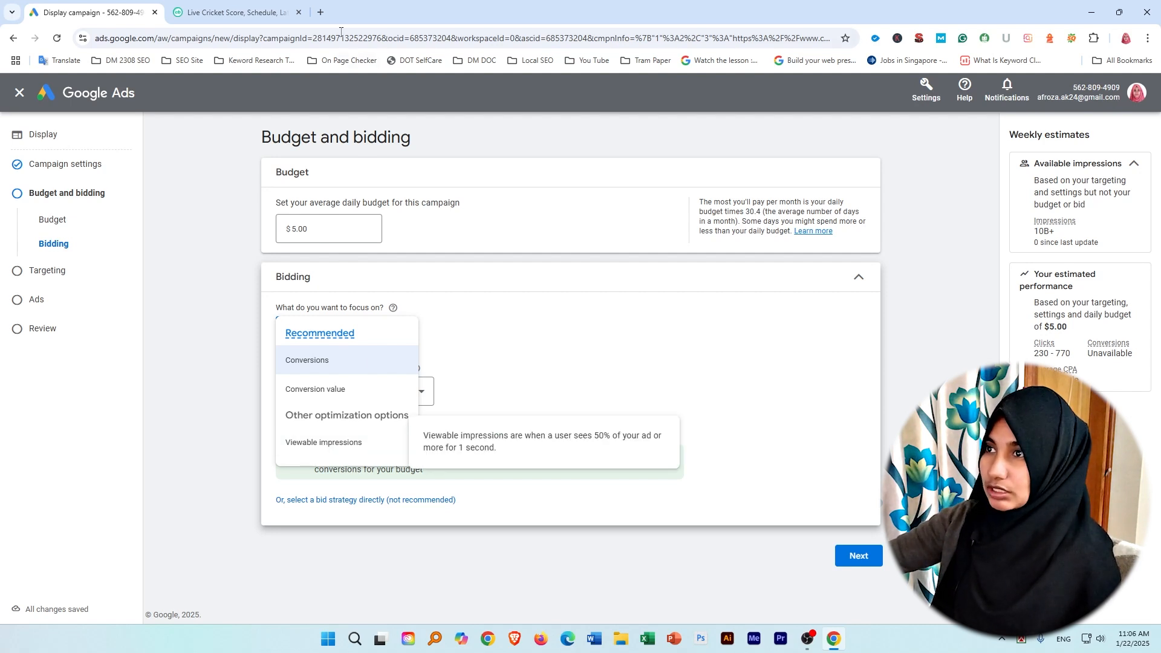
Search Google for "google ads" in a new browser tab and look through the results page.
left_click(320, 12)
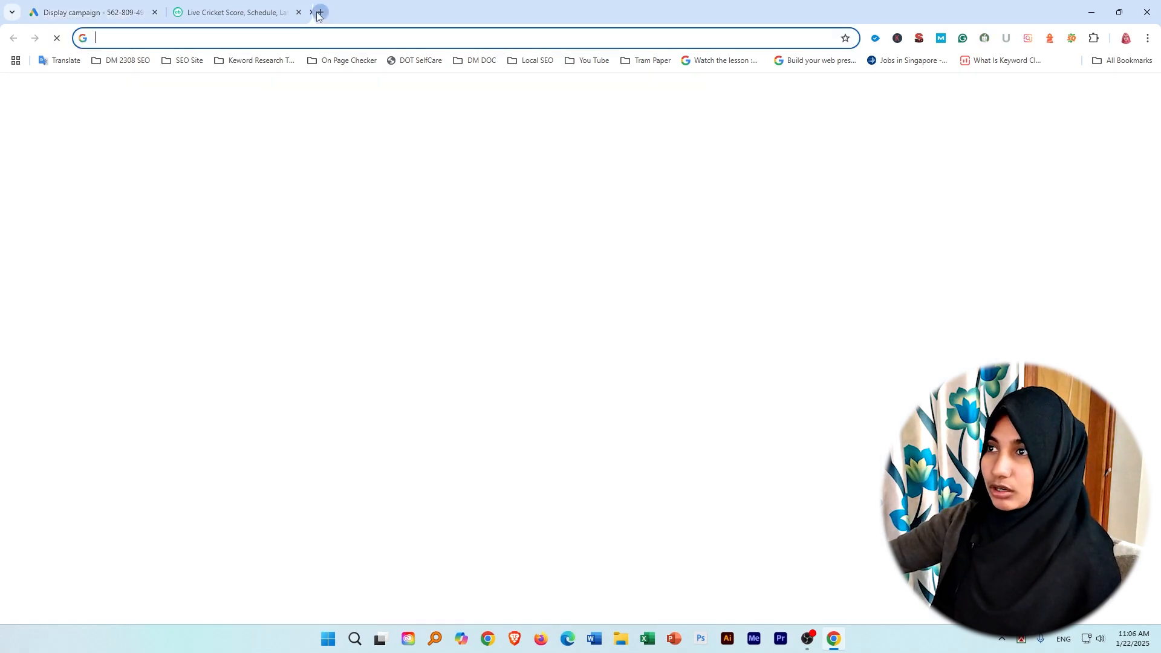
left_click(236, 37)
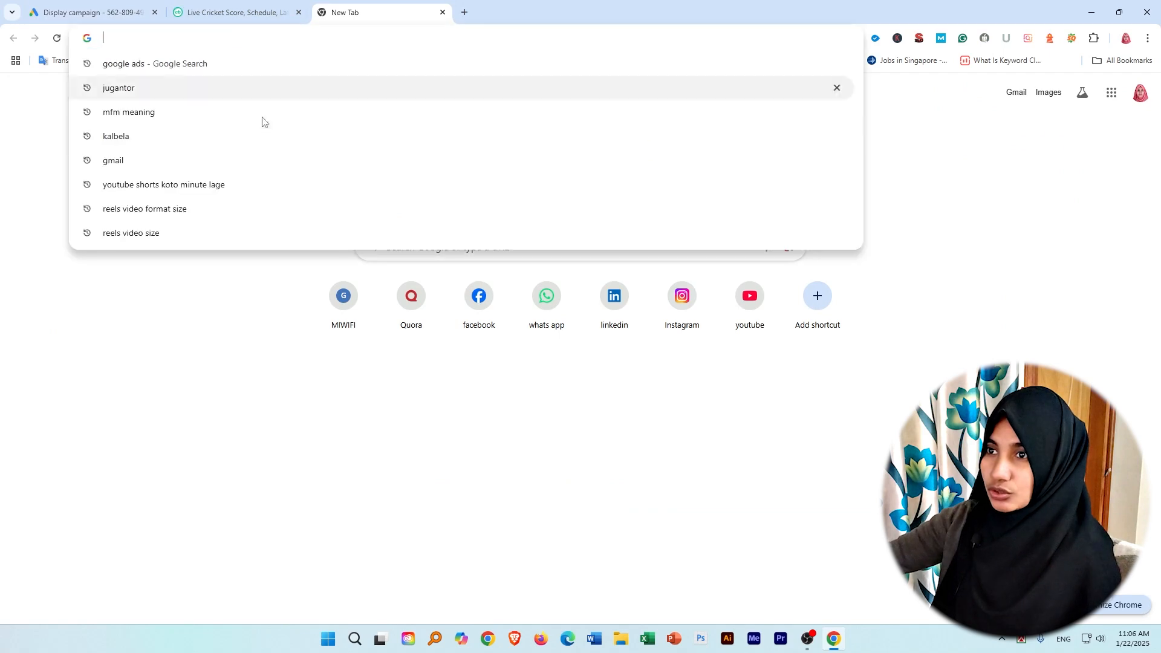
left_click(122, 64)
scroll(329, 321, "down", 7)
scroll(329, 321, "down", 8)
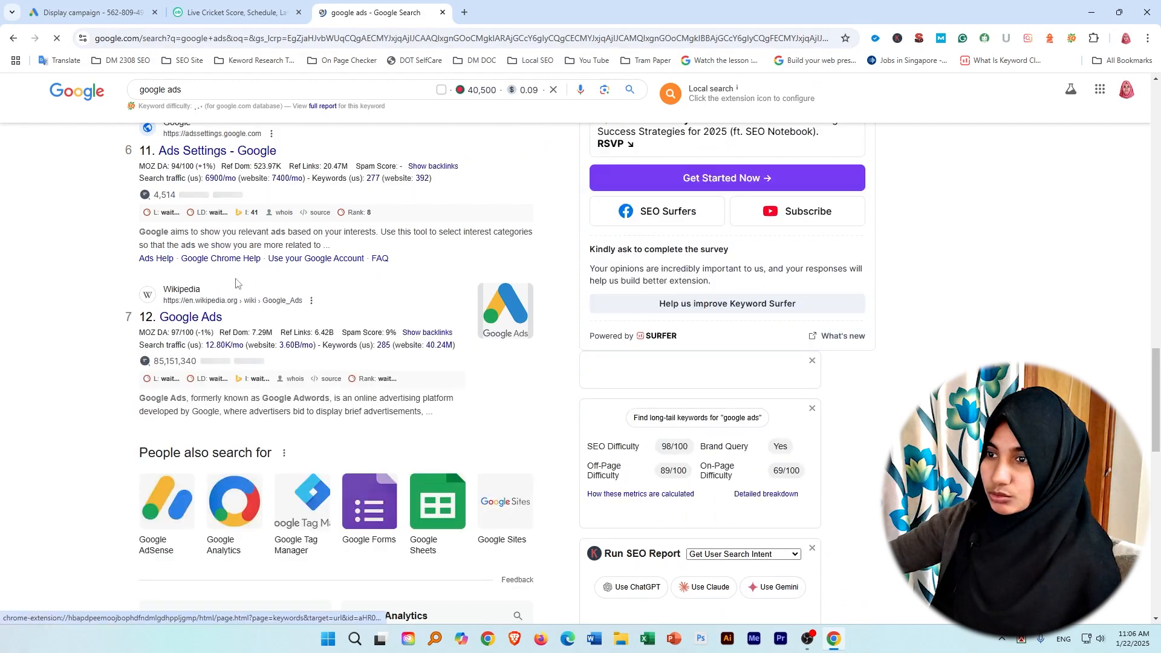
scroll(224, 203, "down", 8)
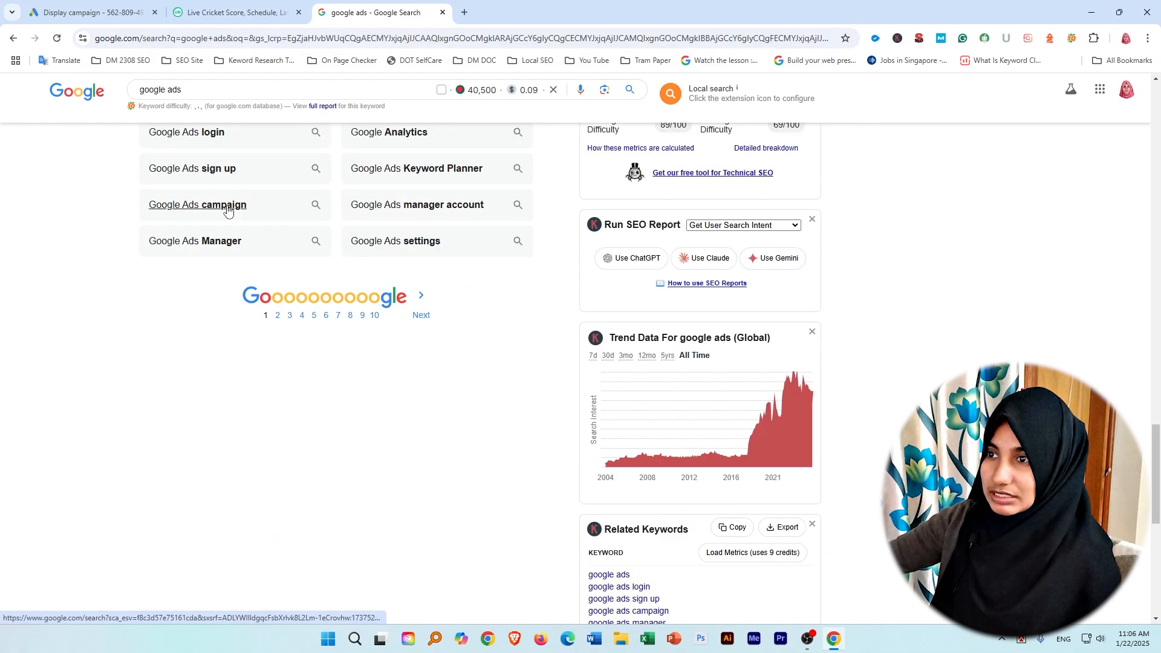
Look through the "google ads" search results and the Google AdSense site, and replace that tab with a new one.
scroll(261, 254, "down", 3)
scroll(277, 298, "up", 20)
scroll(278, 298, "up", 4)
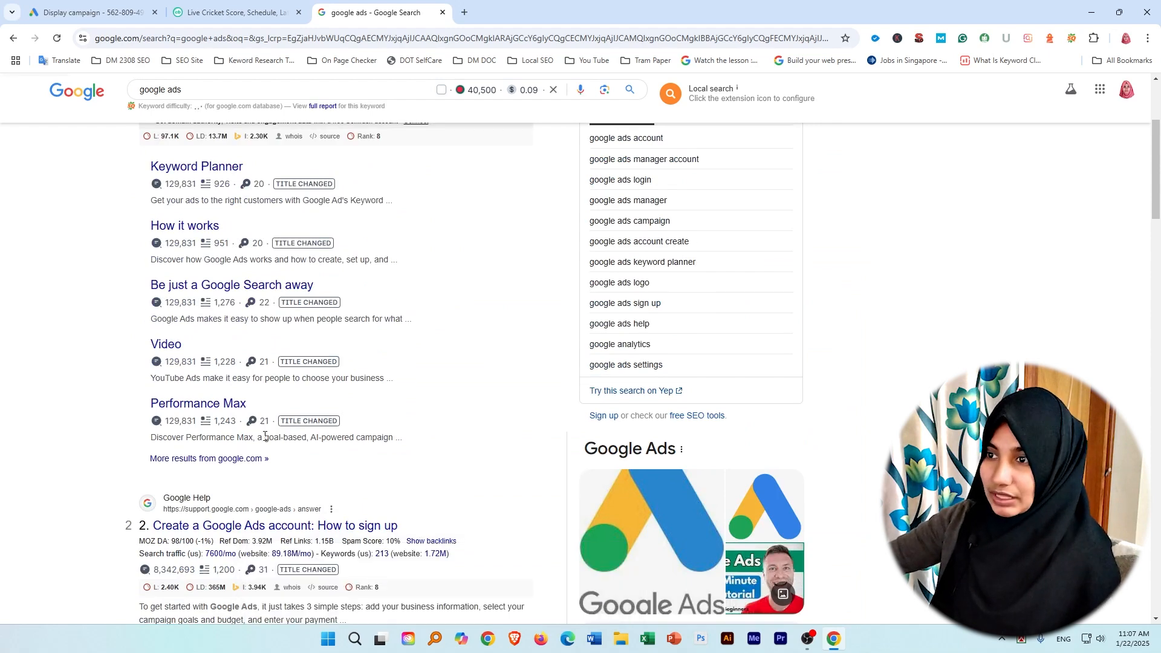
scroll(262, 387, "up", 3)
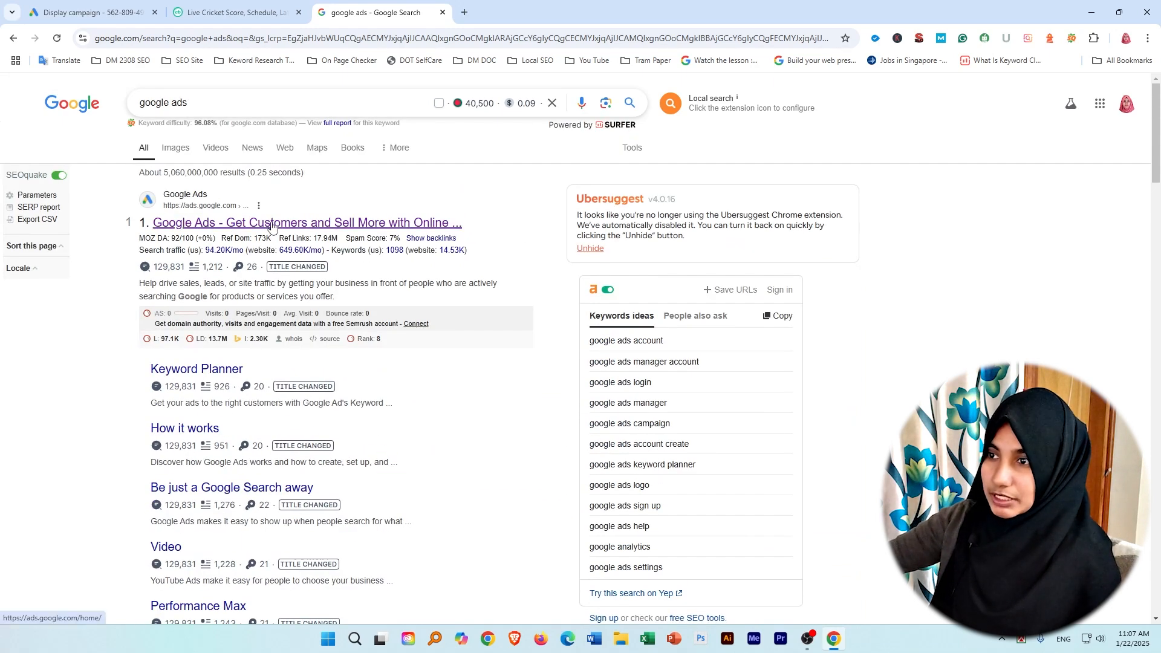
scroll(272, 227, "down", 15)
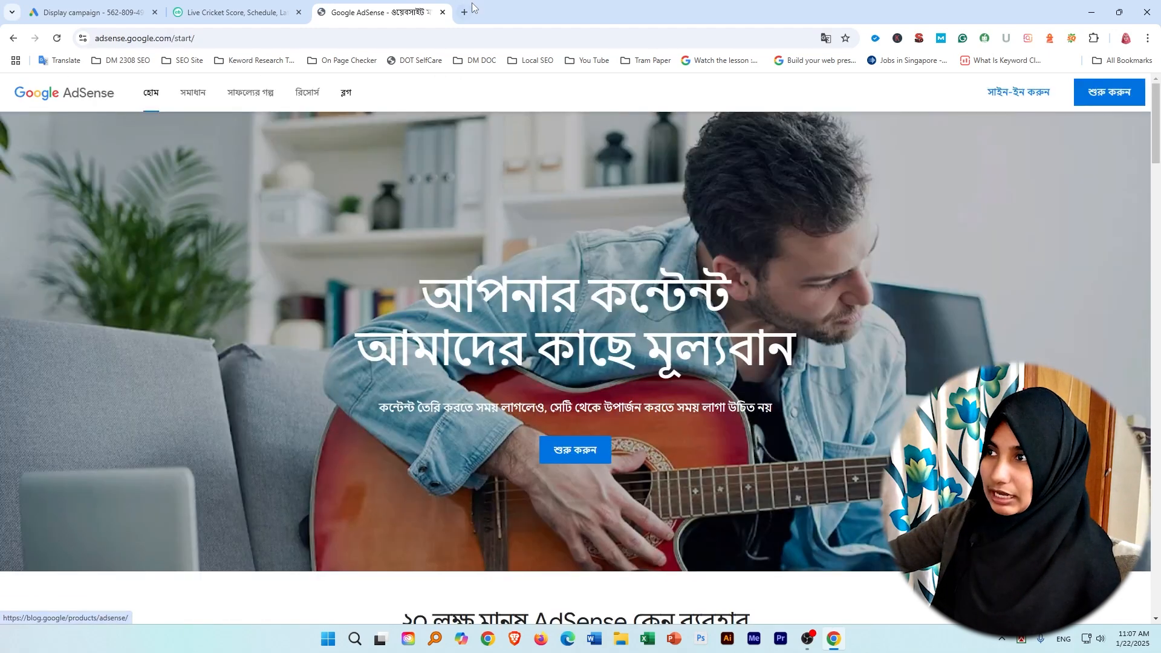
left_click(443, 12)
left_click(320, 12)
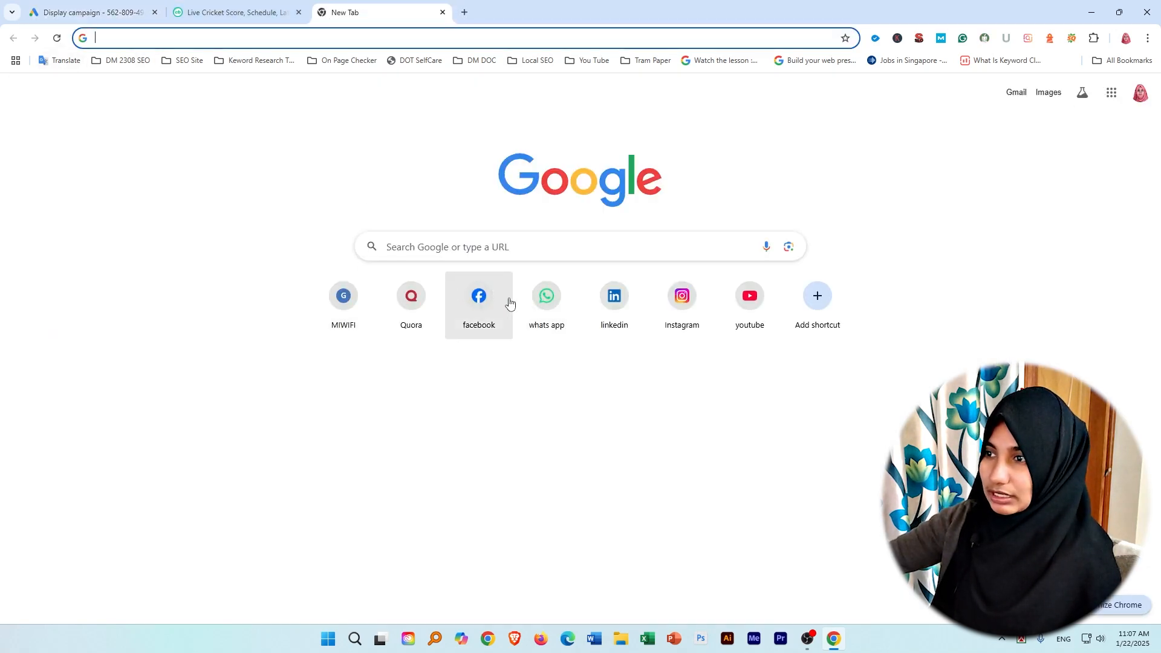
Search Google for "jugantor" and look through the whole results page.
left_click(198, 39)
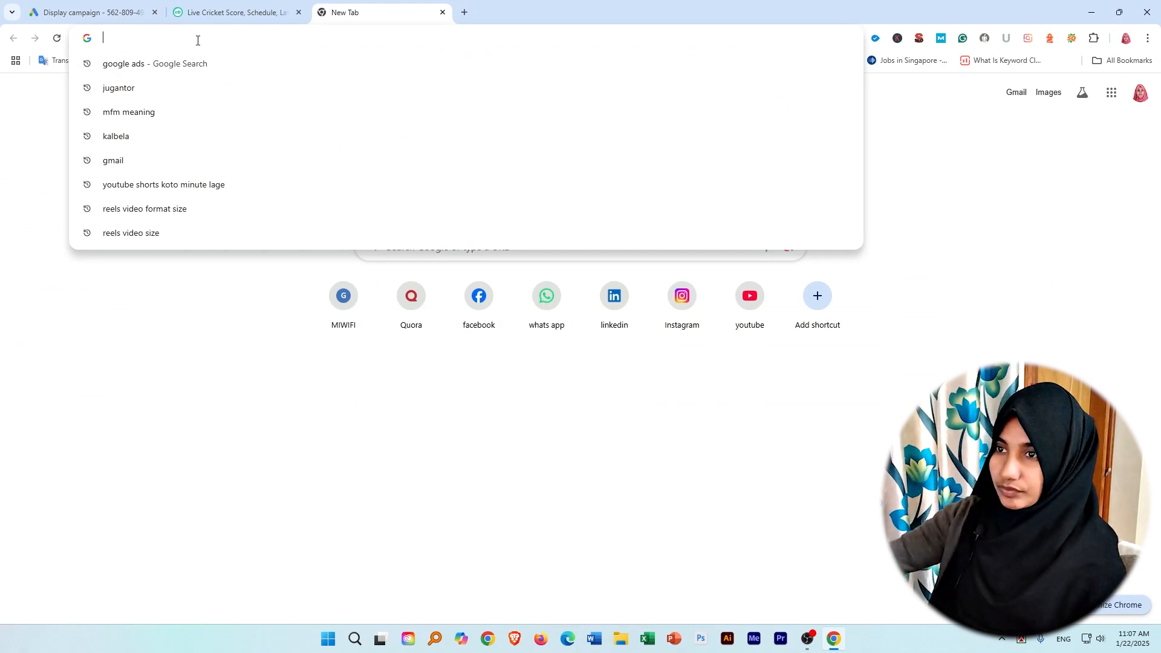
left_click(138, 90)
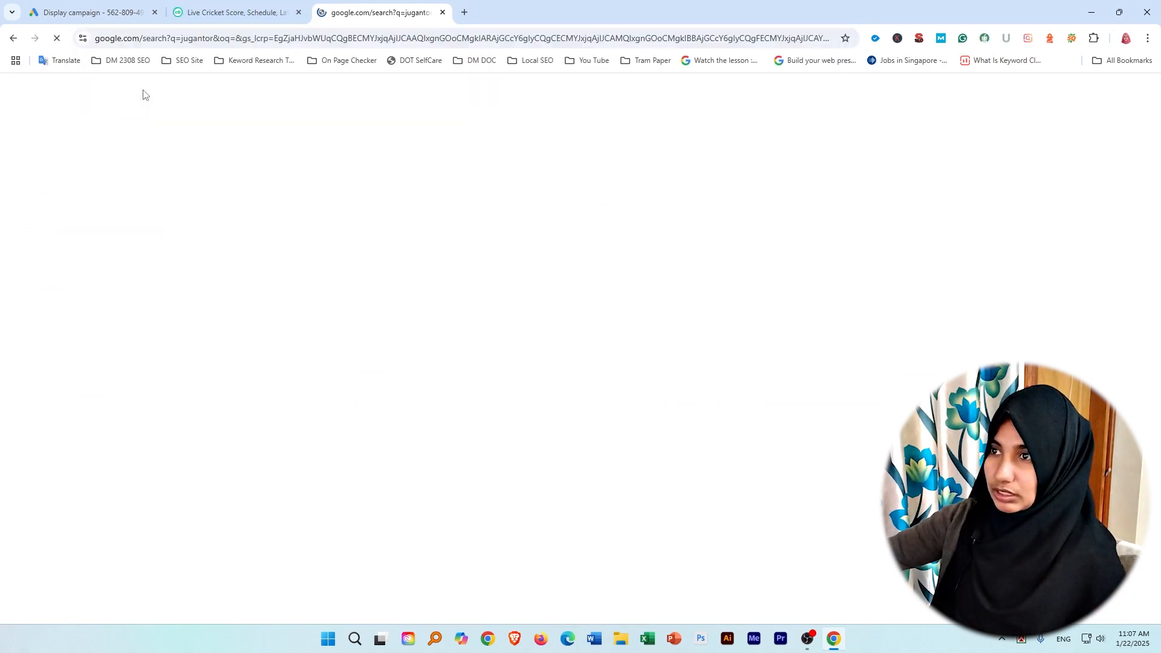
scroll(386, 269, "down", 5)
scroll(386, 269, "down", 5)
scroll(156, 227, "down", 5)
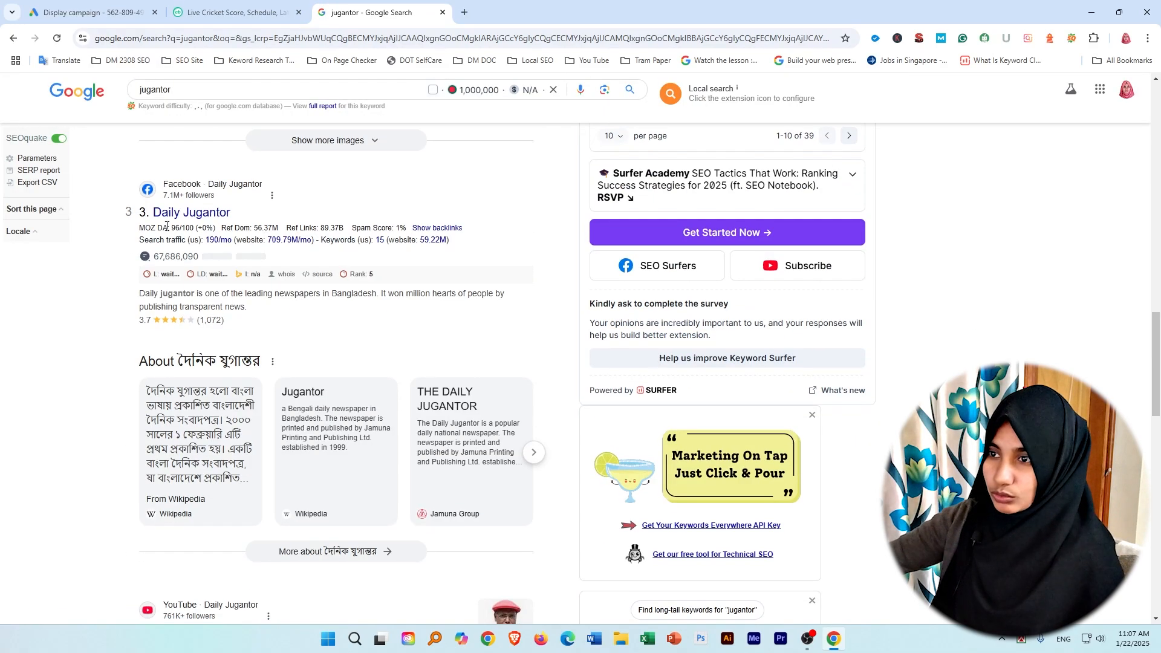
scroll(339, 472, "down", 15)
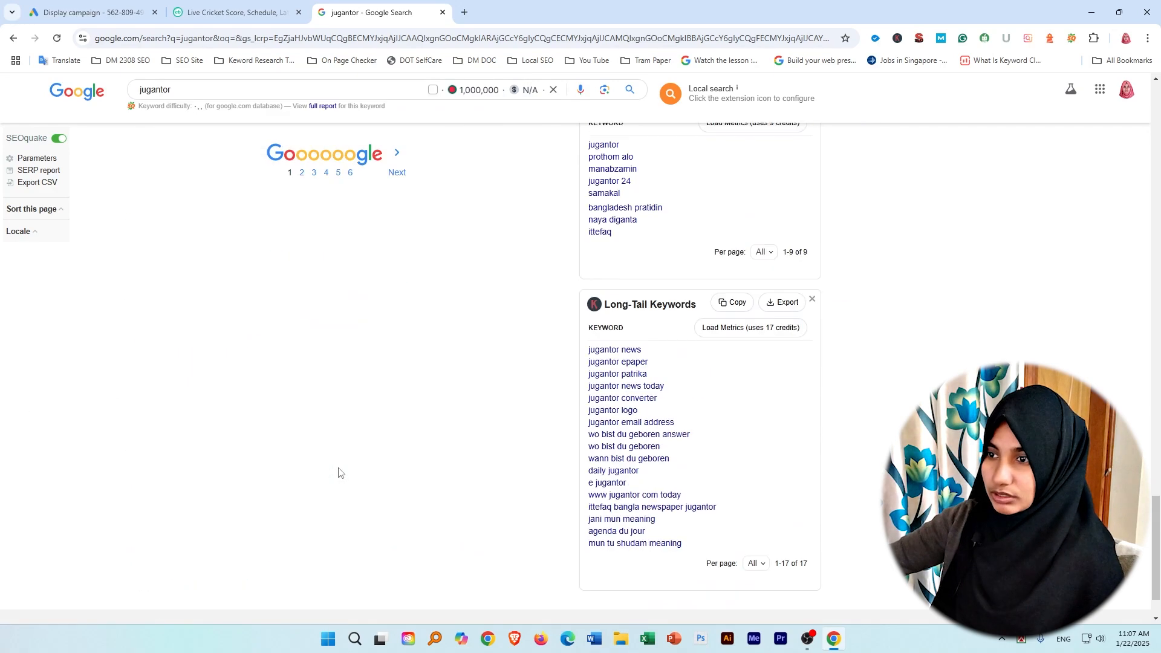
scroll(338, 472, "up", 10)
scroll(151, 311, "up", 5)
scroll(148, 402, "up", 3)
scroll(256, 445, "up", 4)
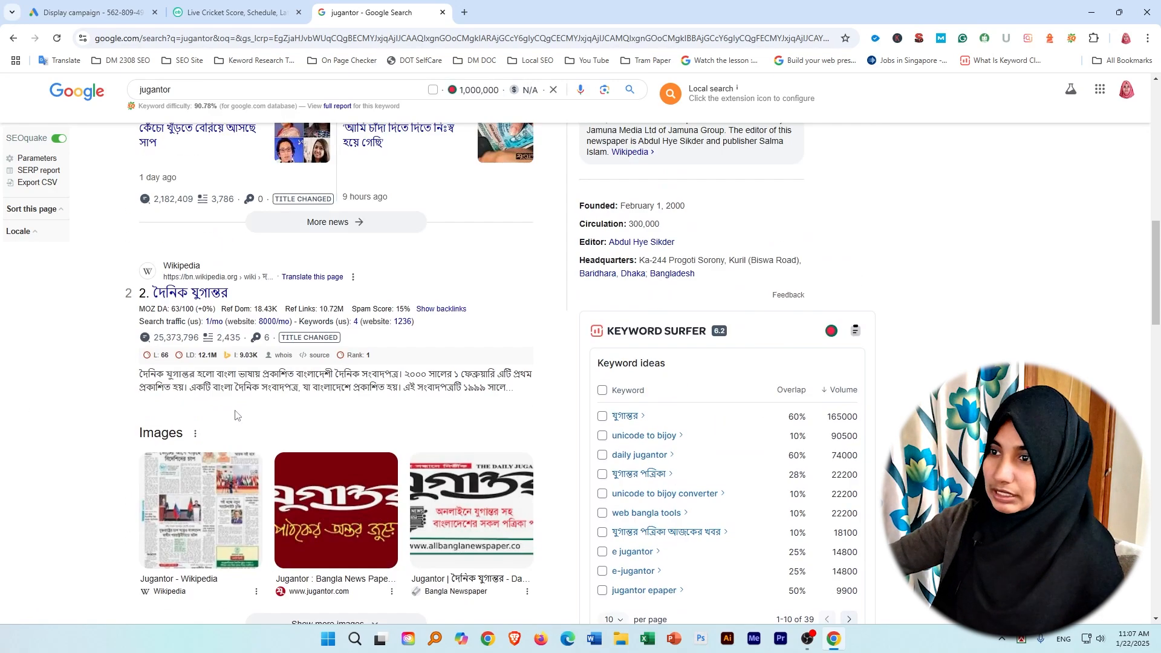
scroll(98, 364, "up", 10)
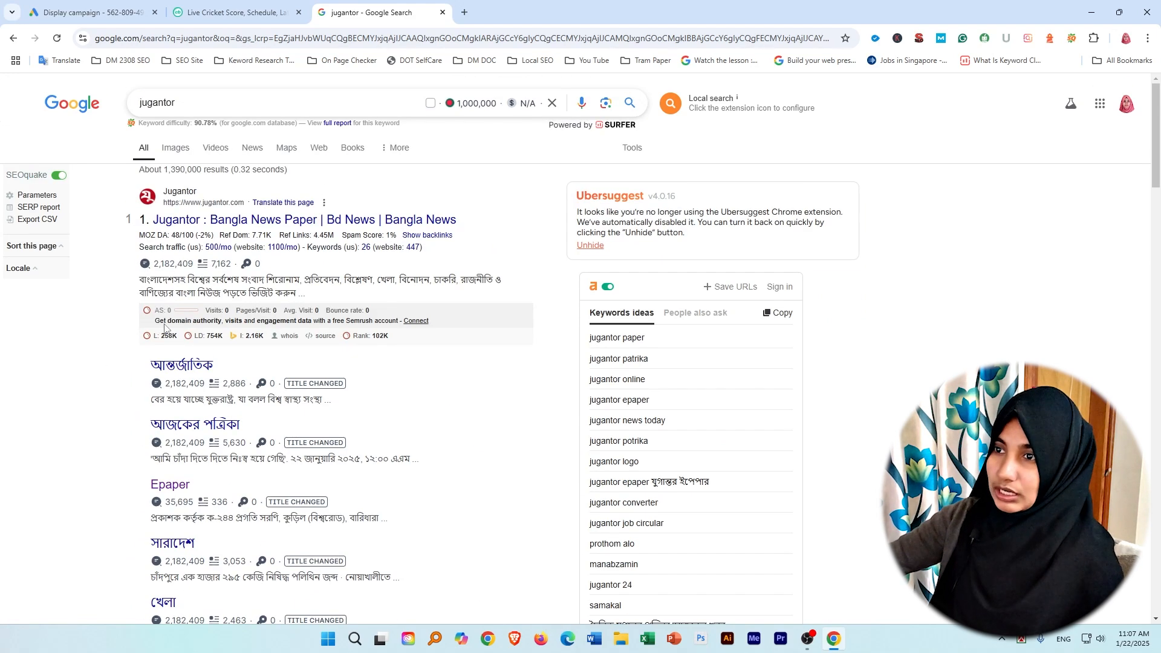
Return to the Google Ads campaign, keep Conversions as the bidding focus and continue to the targeting settings.
left_click(112, 8)
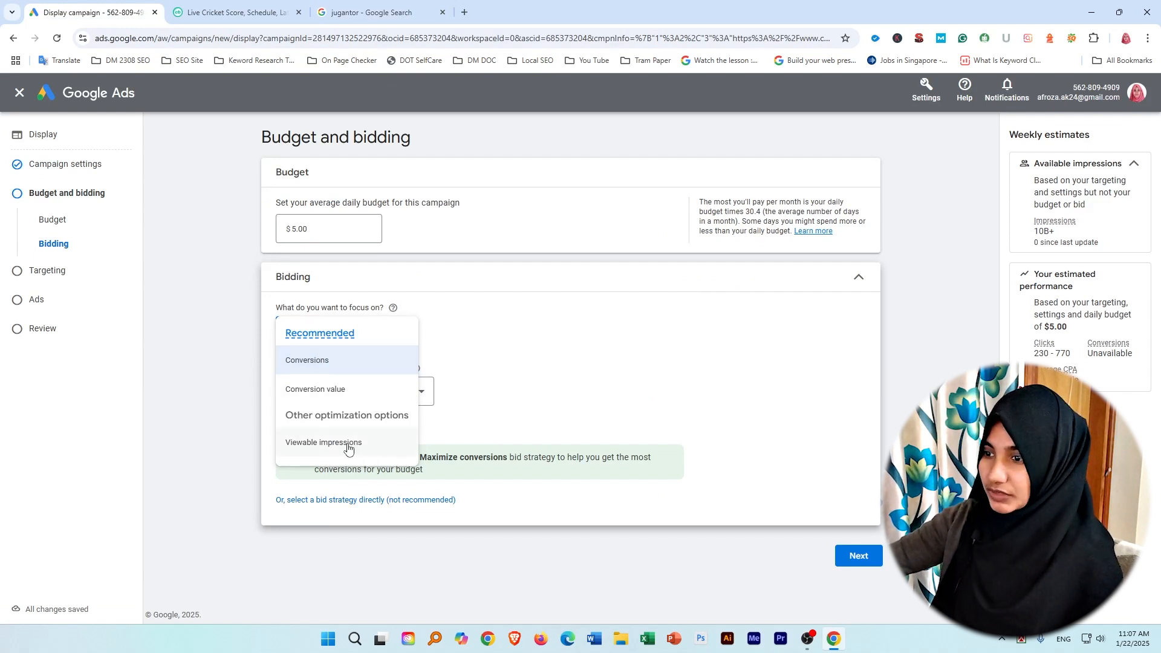
left_click(520, 339)
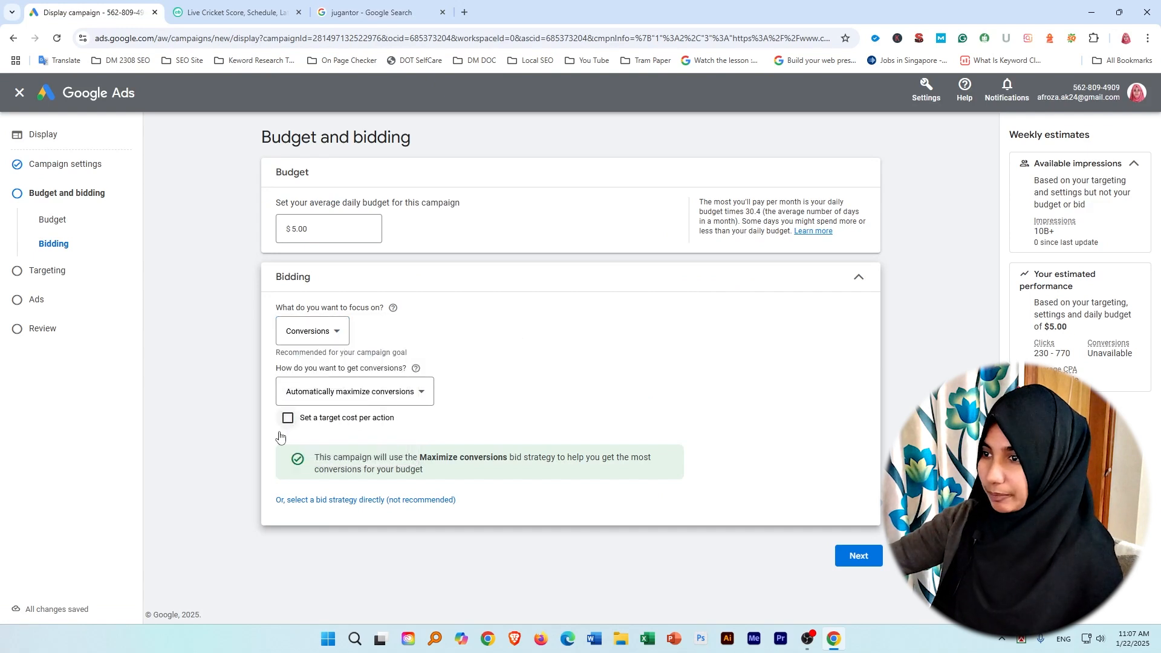
left_click(859, 556)
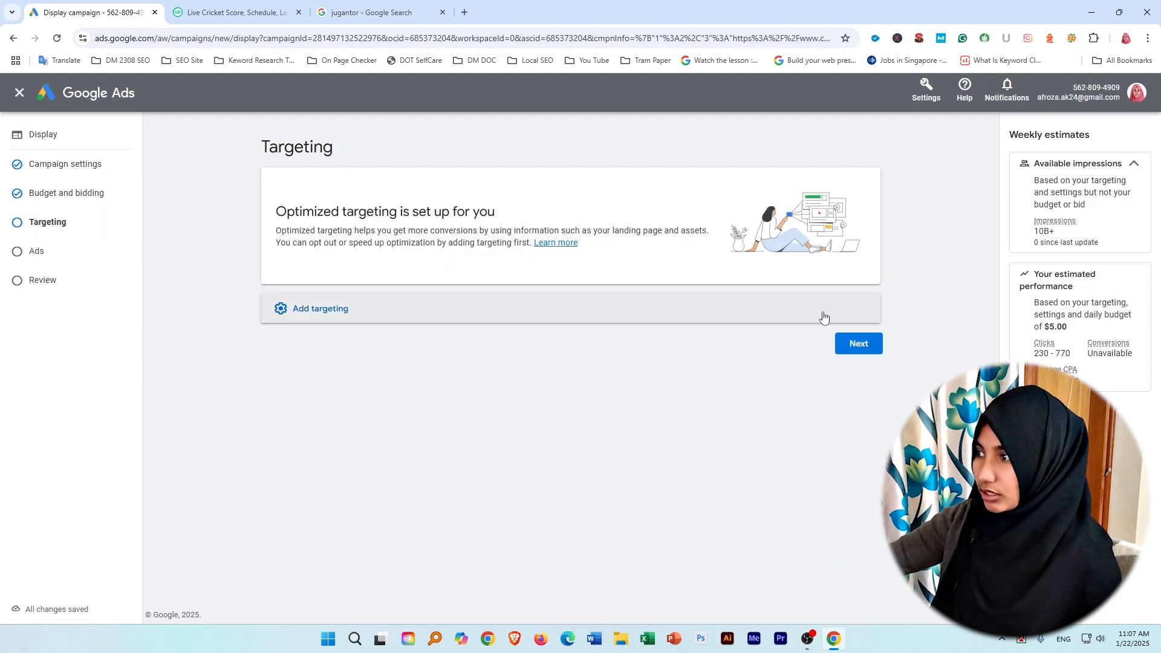
Add audience segment targeting with the segments Cricket, India Cricket Matches, and Cricket Matches Between India and Australia.
left_click(388, 310)
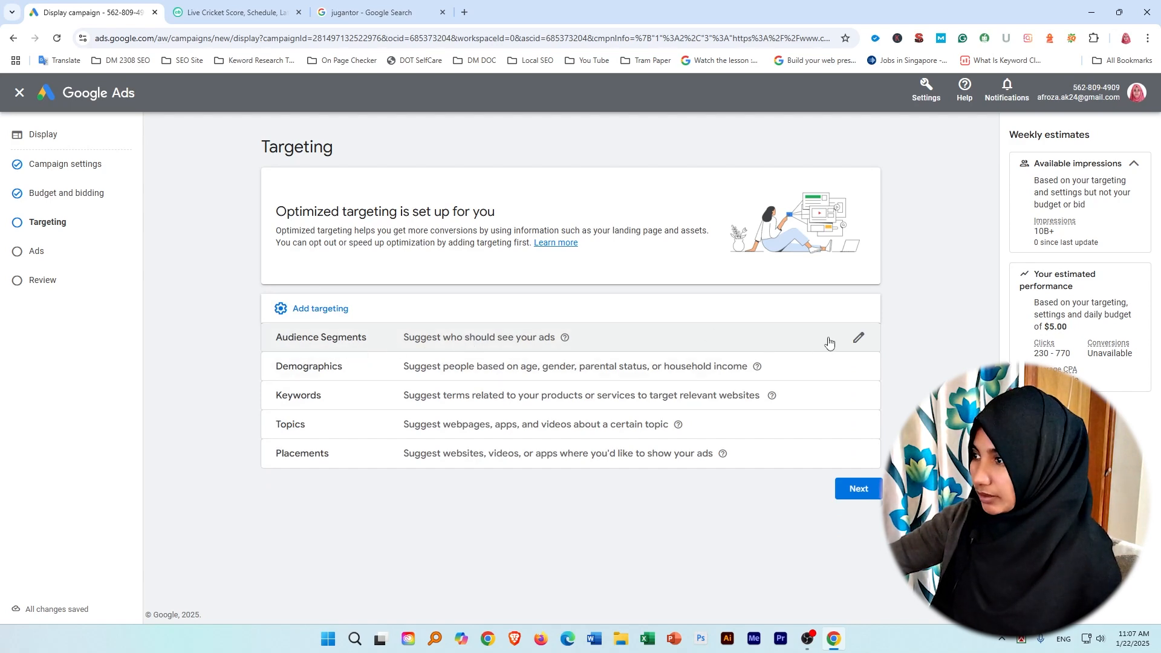
left_click(849, 342)
scroll(283, 453, "down", 2)
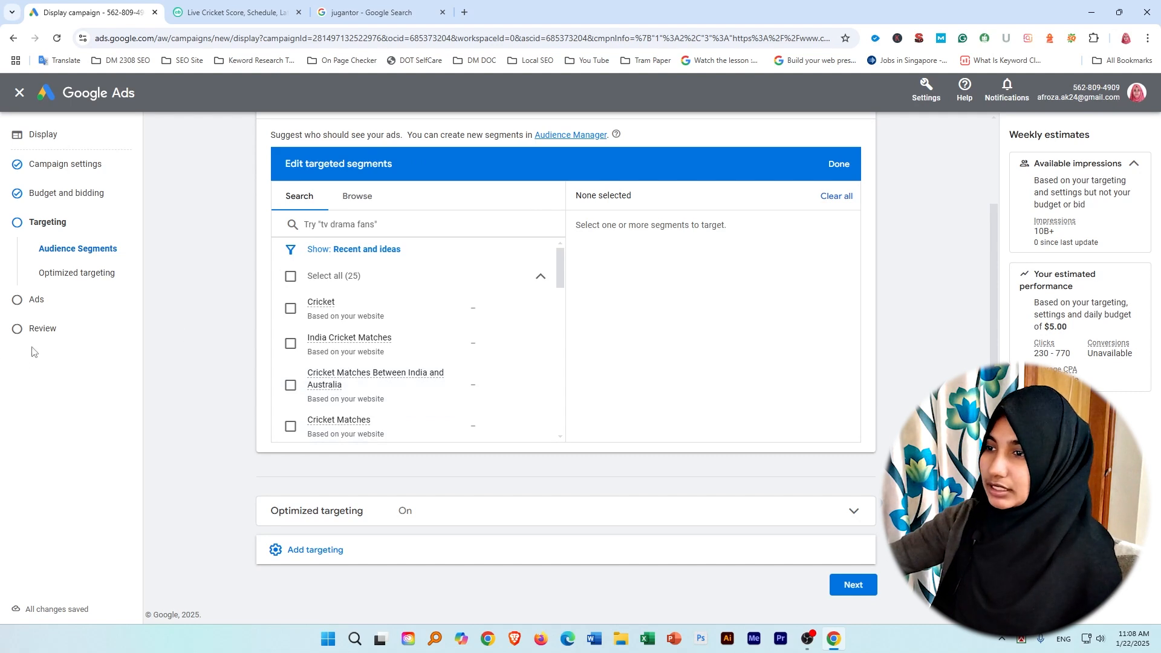
left_click(290, 309)
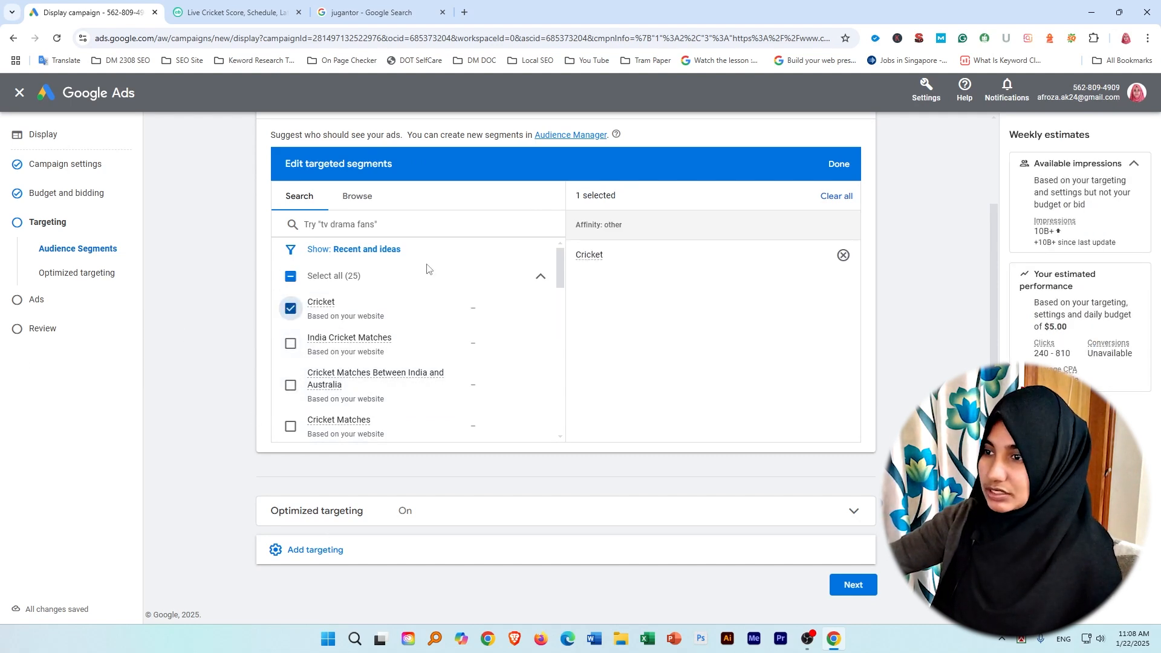
scroll(393, 338, "down", 12)
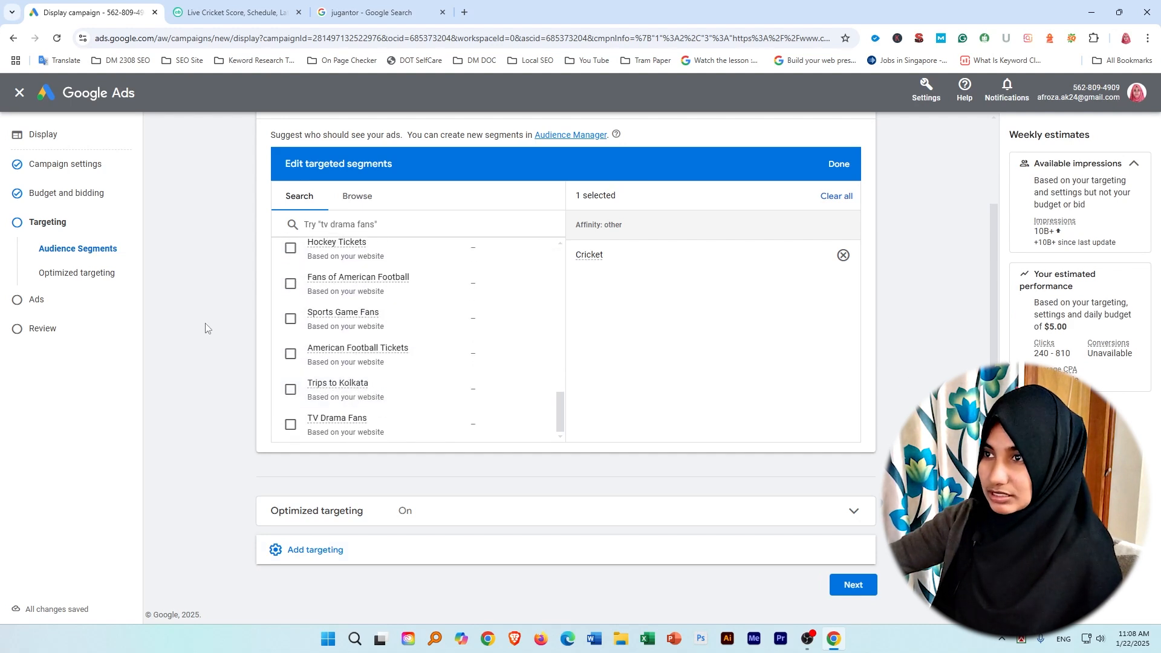
scroll(347, 270, "up", 12)
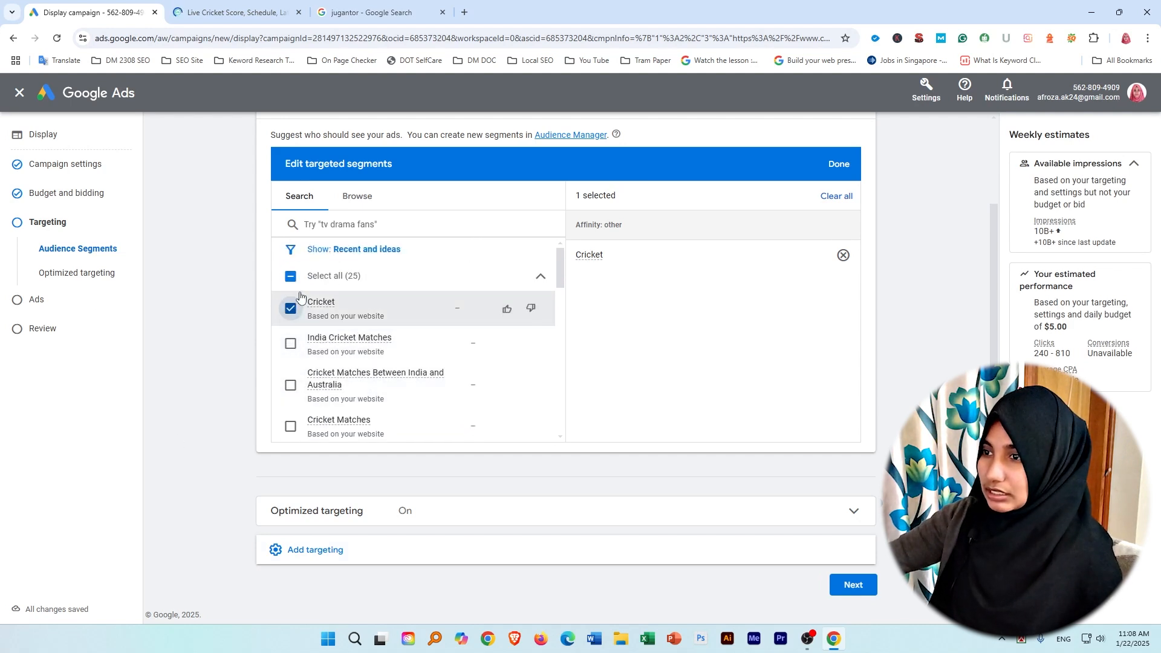
left_click(290, 343)
left_click(290, 386)
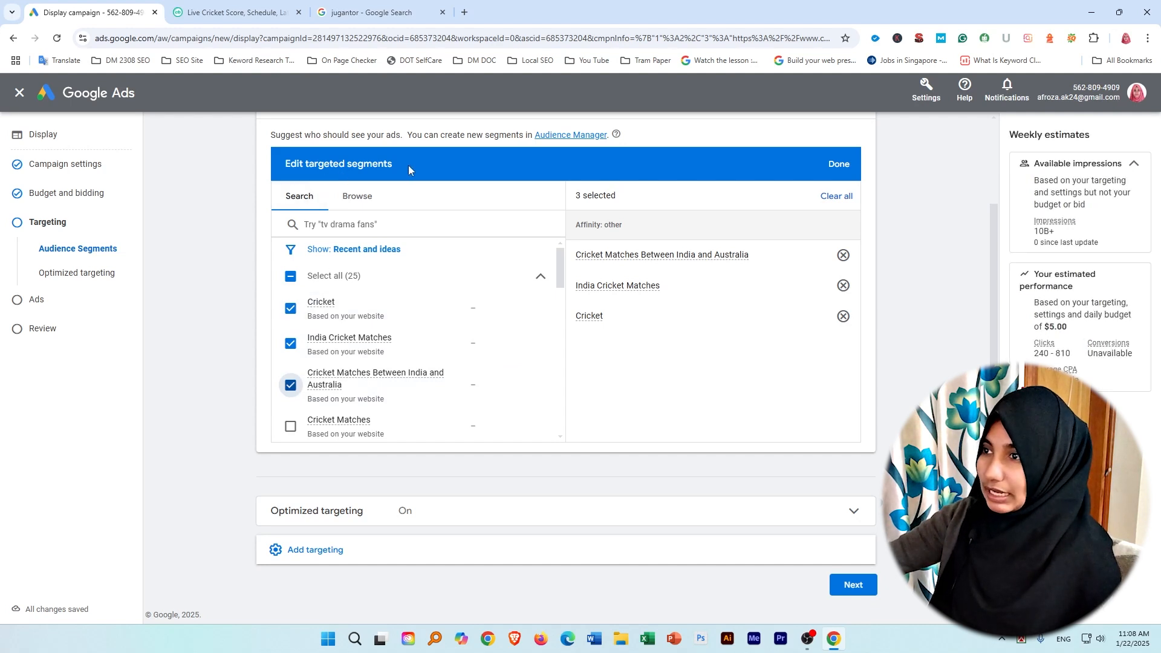
Copy the "India Cricket Matches" segment name into the address bar of a new browser tab.
left_click_drag(408, 165, 284, 168)
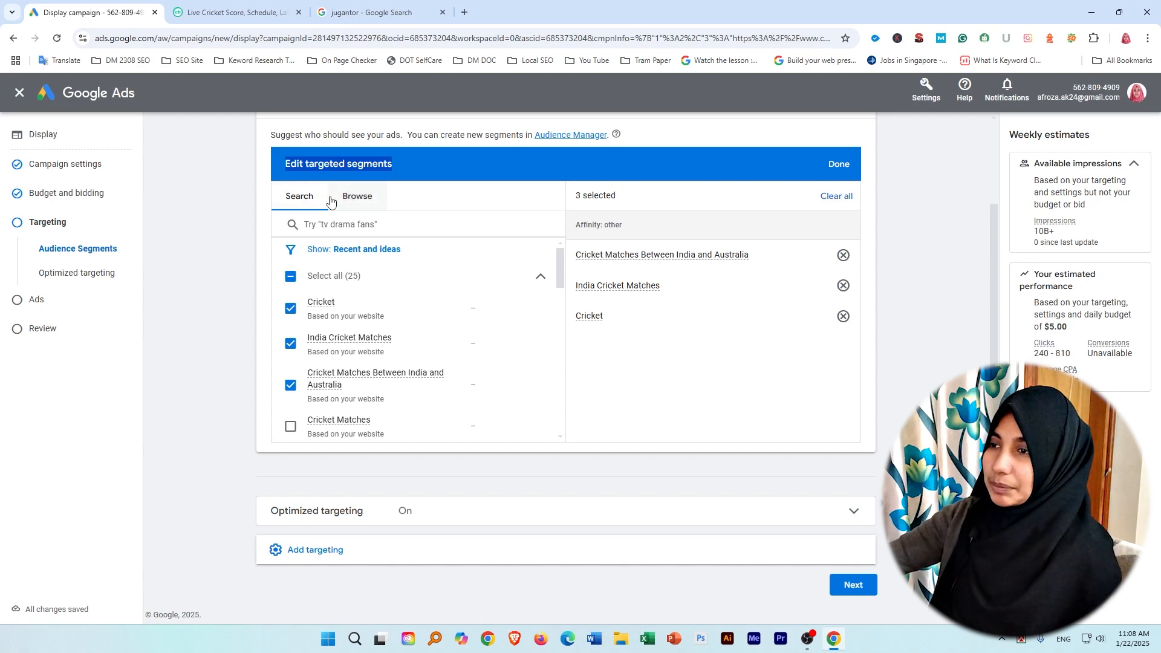
left_click(371, 208)
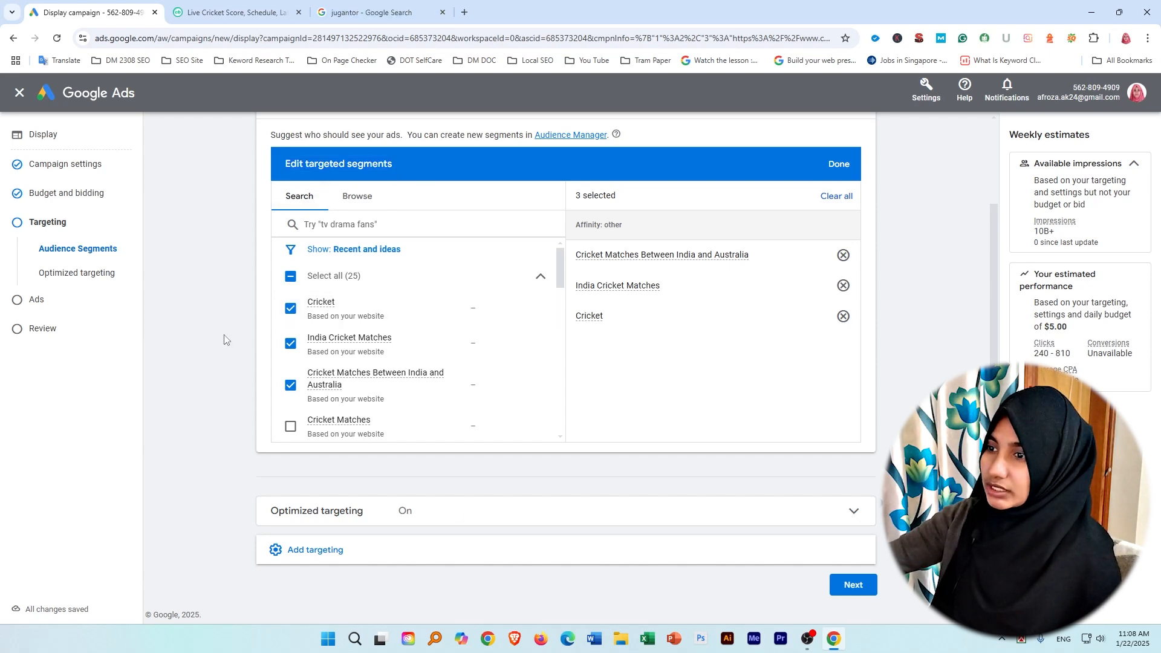
left_click(103, 16)
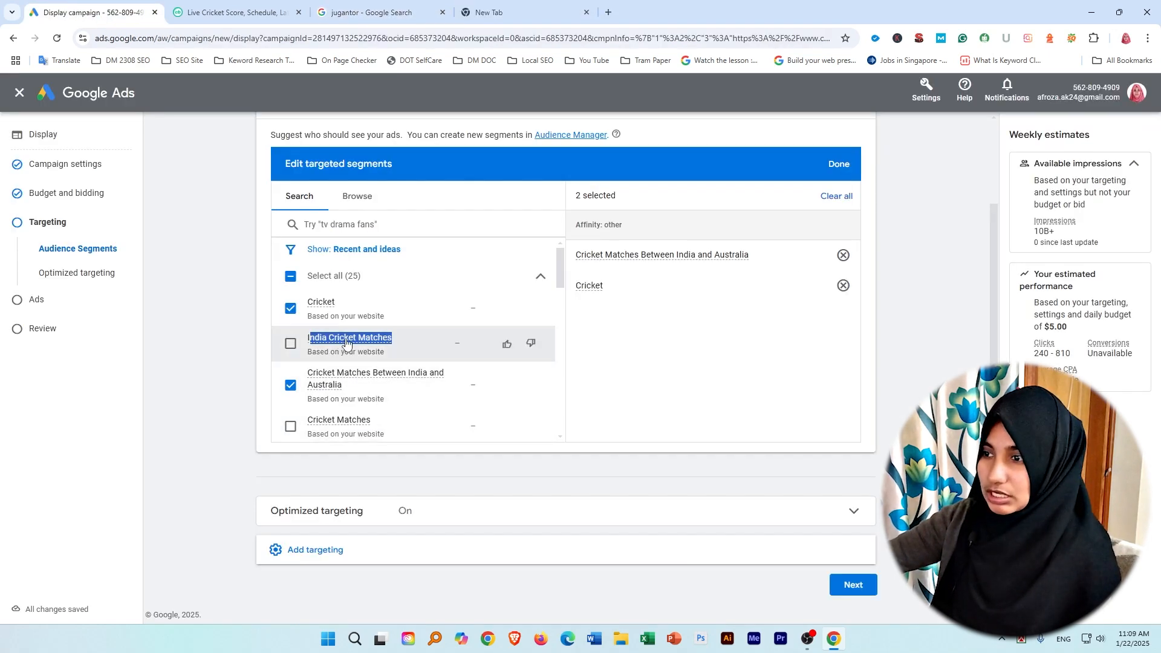
mouse_move(388, 341)
left_click(495, 5)
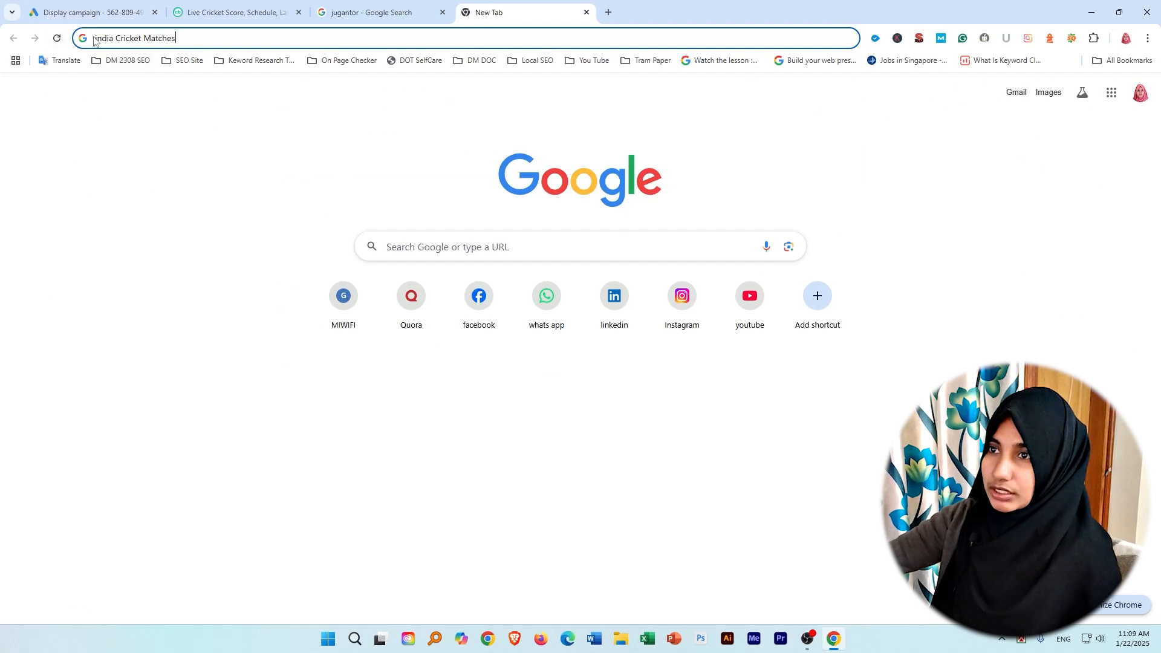
mouse_move(97, 40)
left_mouse_down()
mouse_move(178, 43)
mouse_move(110, 39)
left_mouse_up()
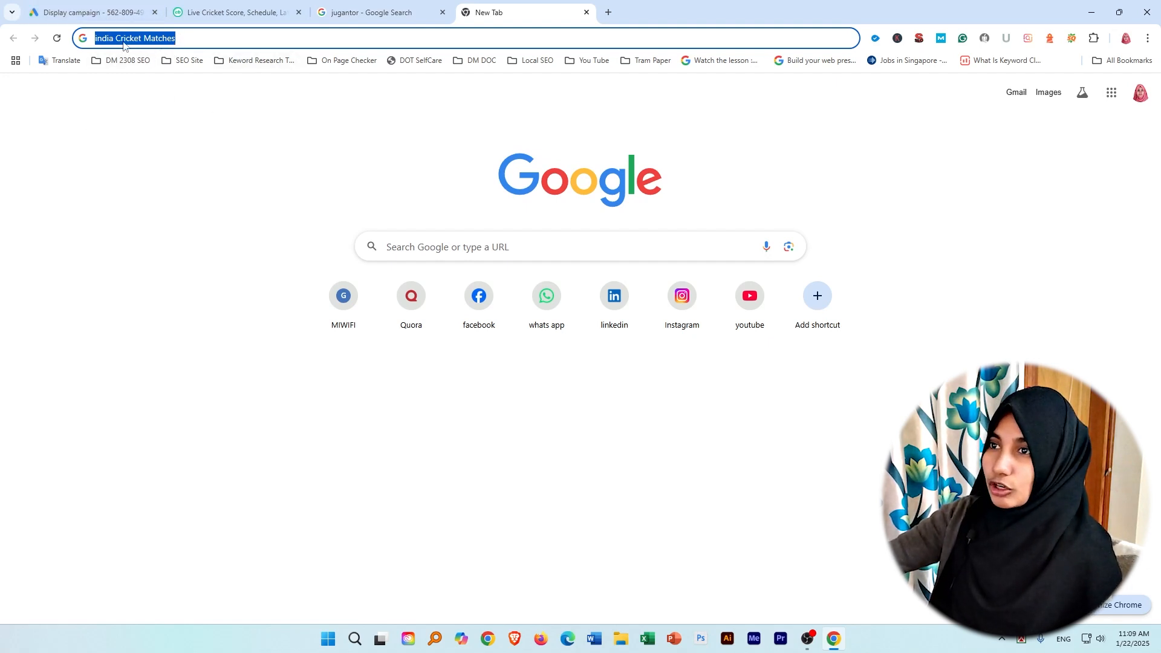
Return to the campaign's targeting page and collapse the audience segments section.
left_click(91, 12)
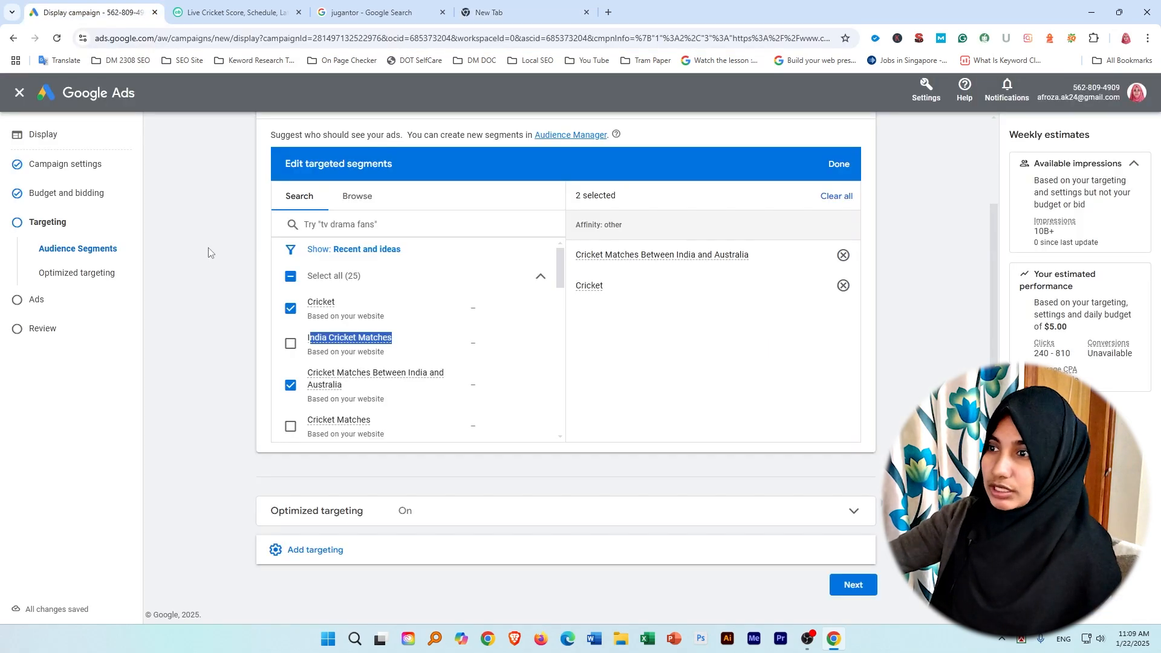
scroll(278, 199, "up", 2)
left_click_drag(369, 208, 241, 237)
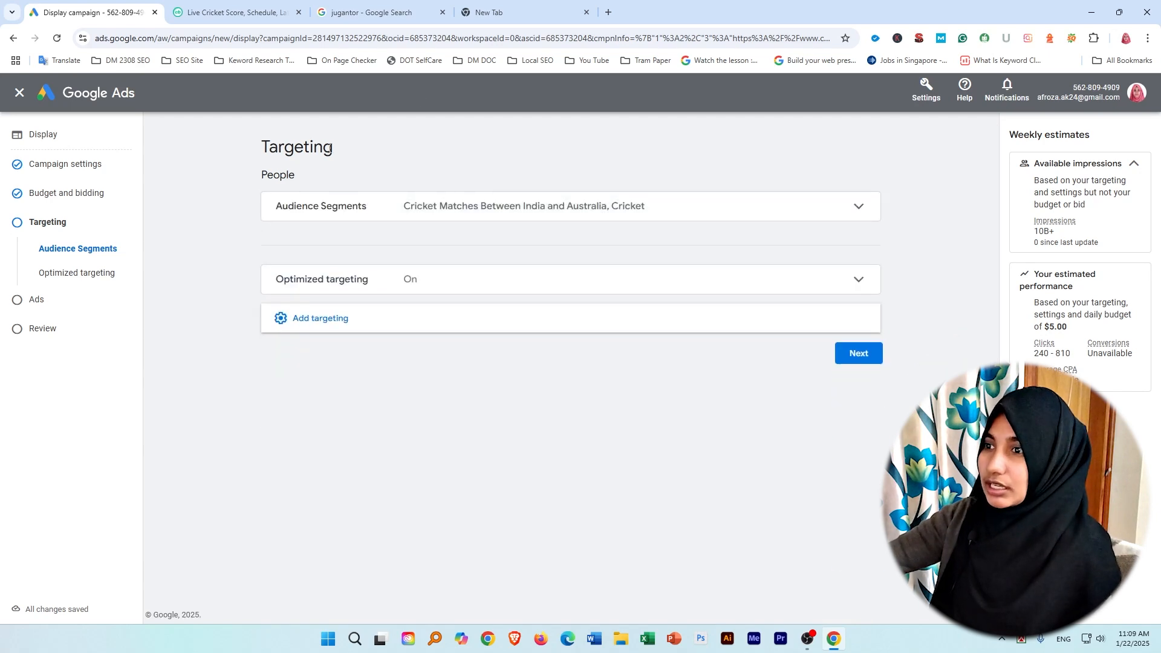
Bring up the Google search suggestions for "india Cricket Matches" in the new browser tab.
left_click(505, 9)
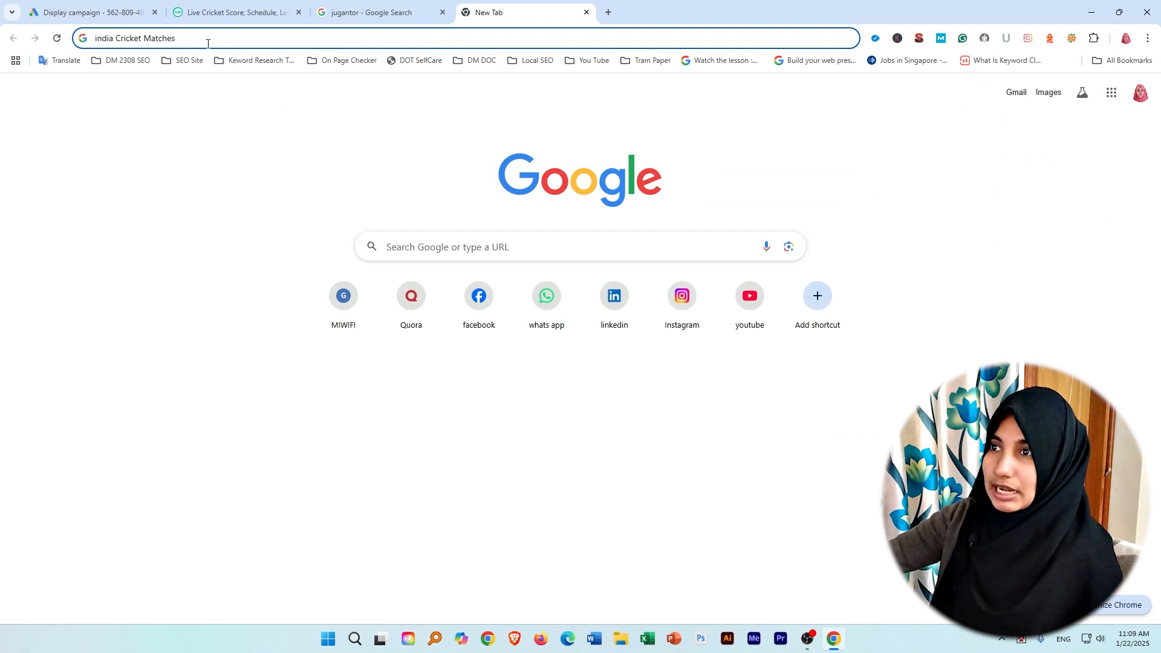
left_click(191, 39)
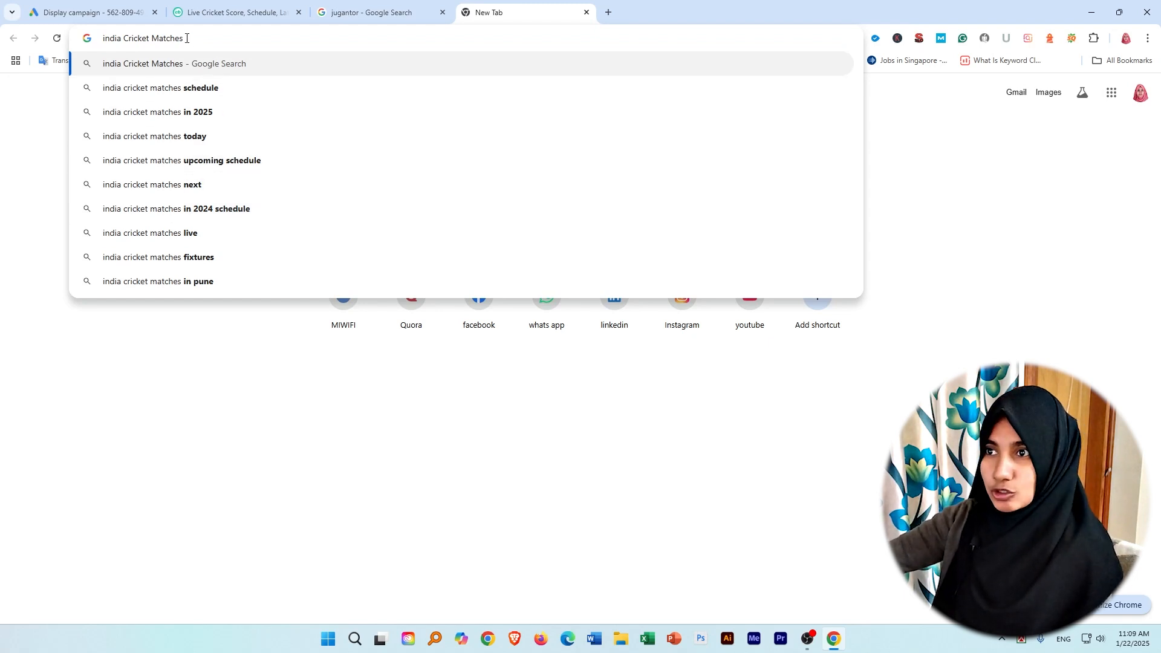
left_click_drag(191, 40, 107, 43)
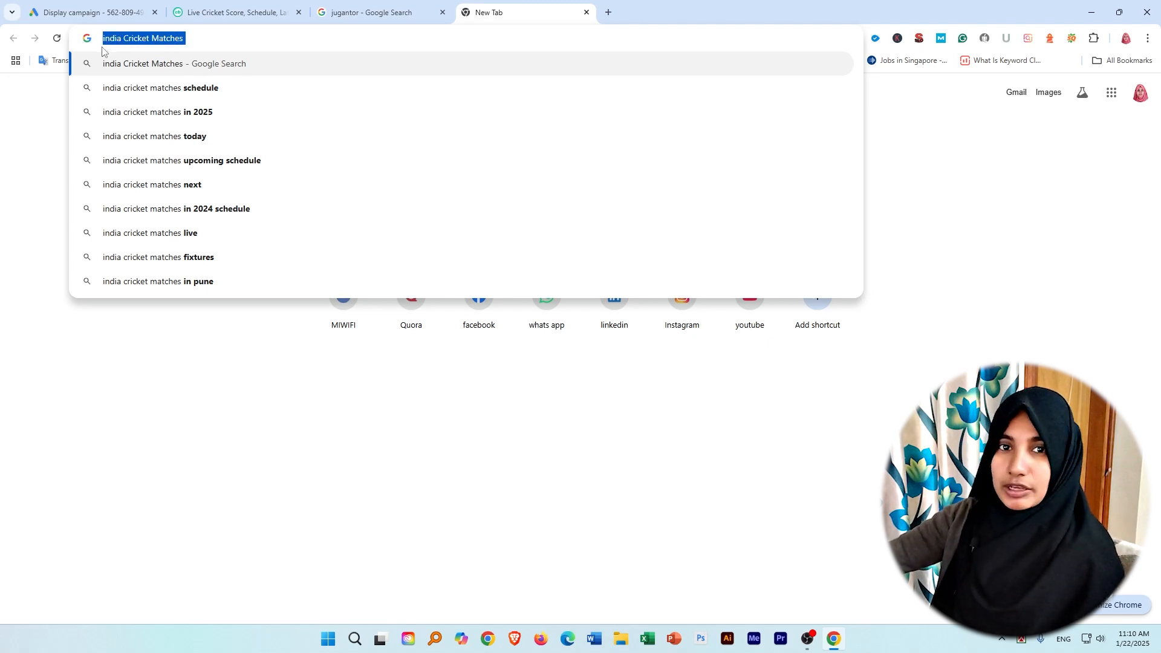
left_click(161, 60)
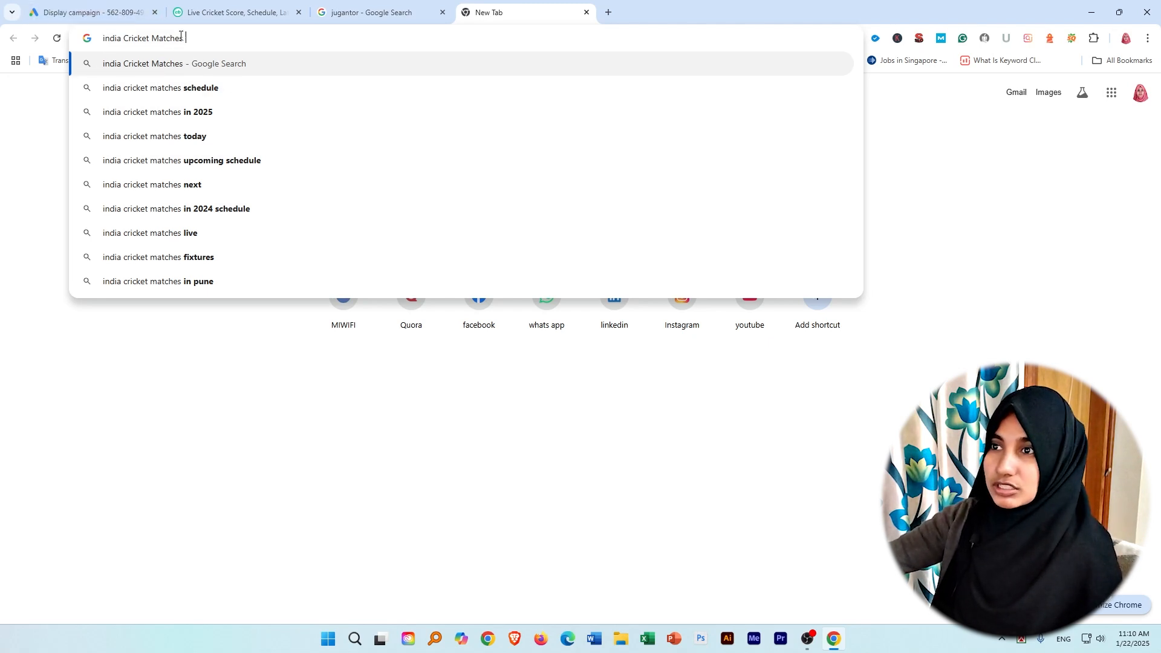
Return to the campaign, clear all targeted audience segments and collapse the section.
left_click(116, 7)
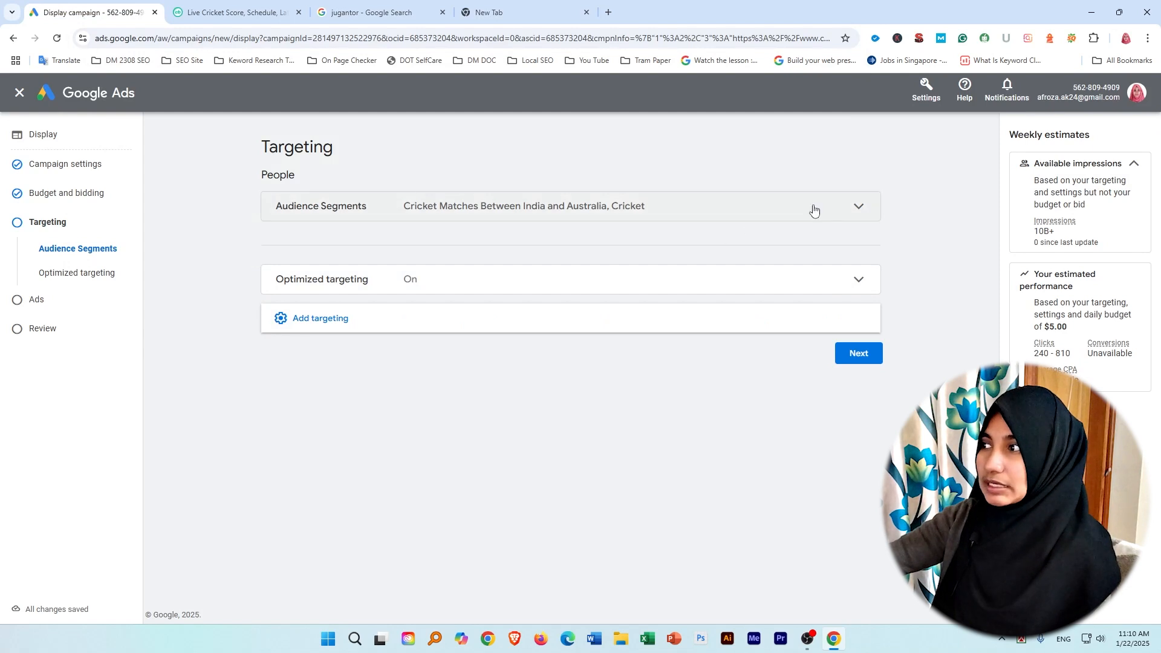
left_click(856, 207)
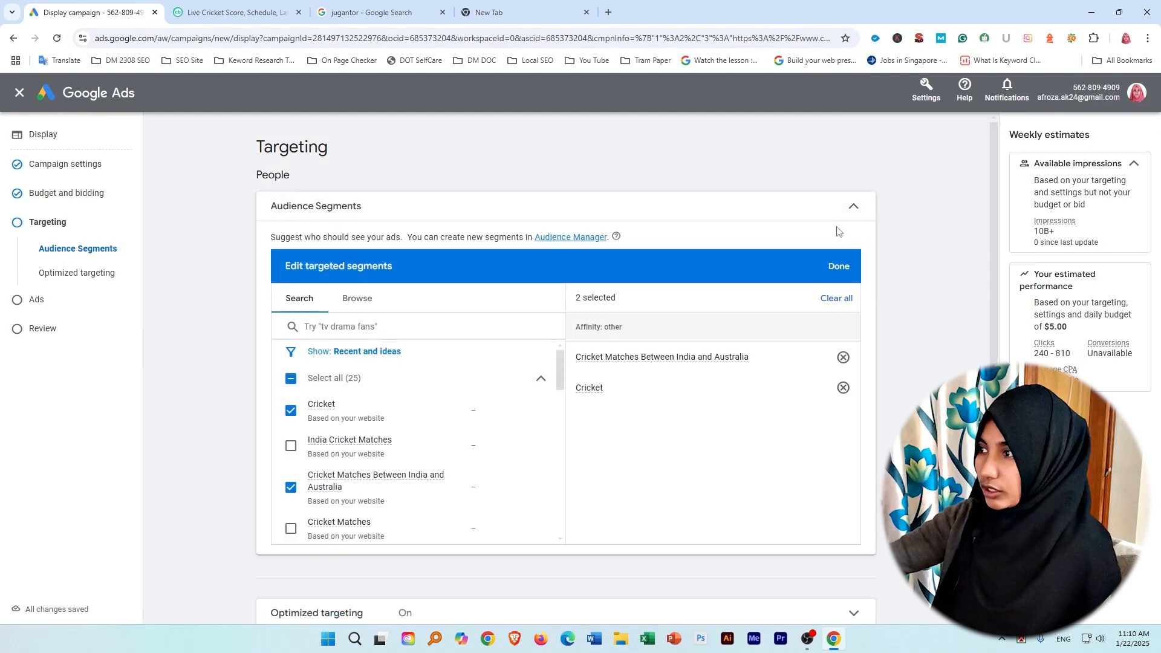
left_click(836, 298)
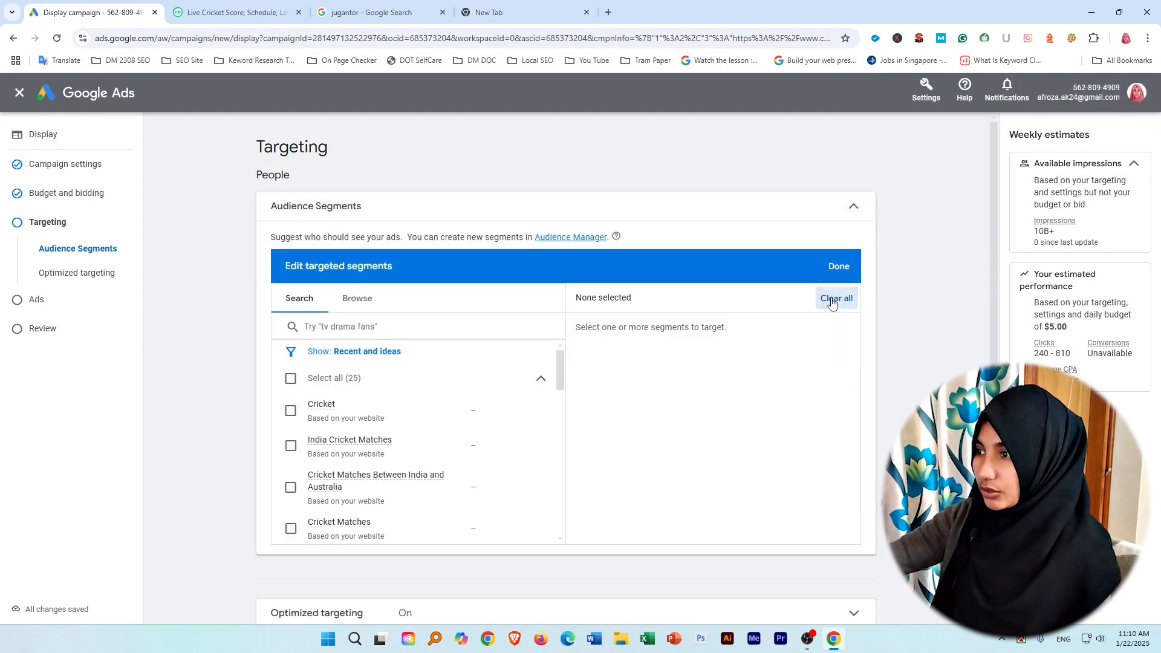
left_click(848, 208)
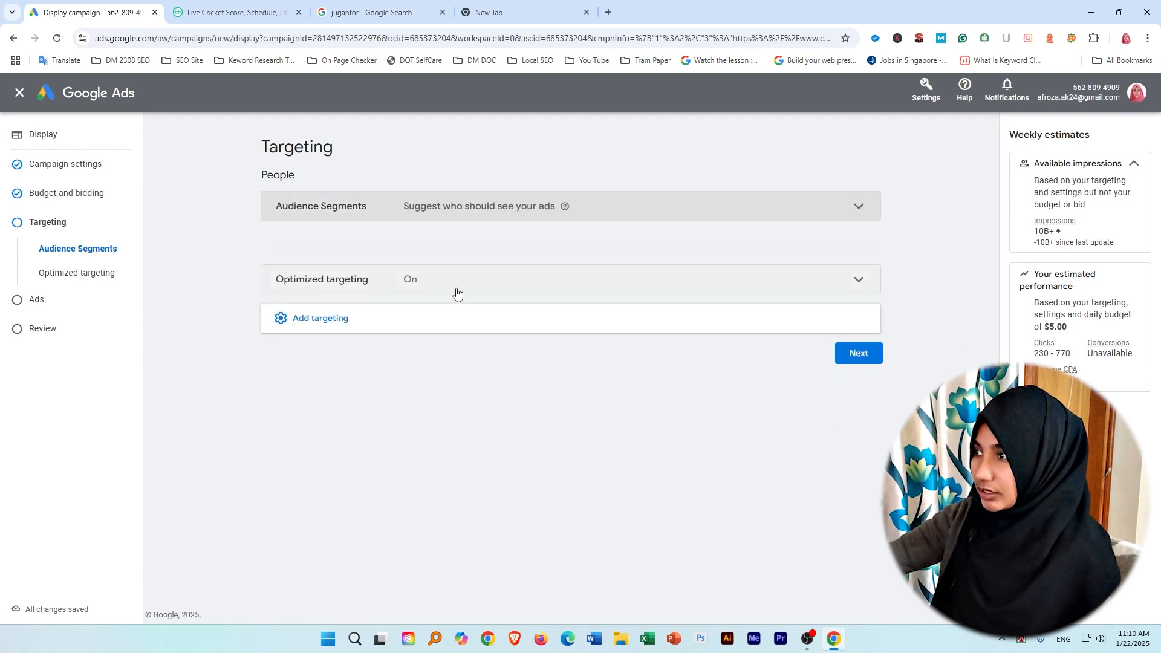
Add demographic targeting limited to females and males aged 18 - 24 and 25 - 34, excluding unknown gender and age.
left_click(851, 279)
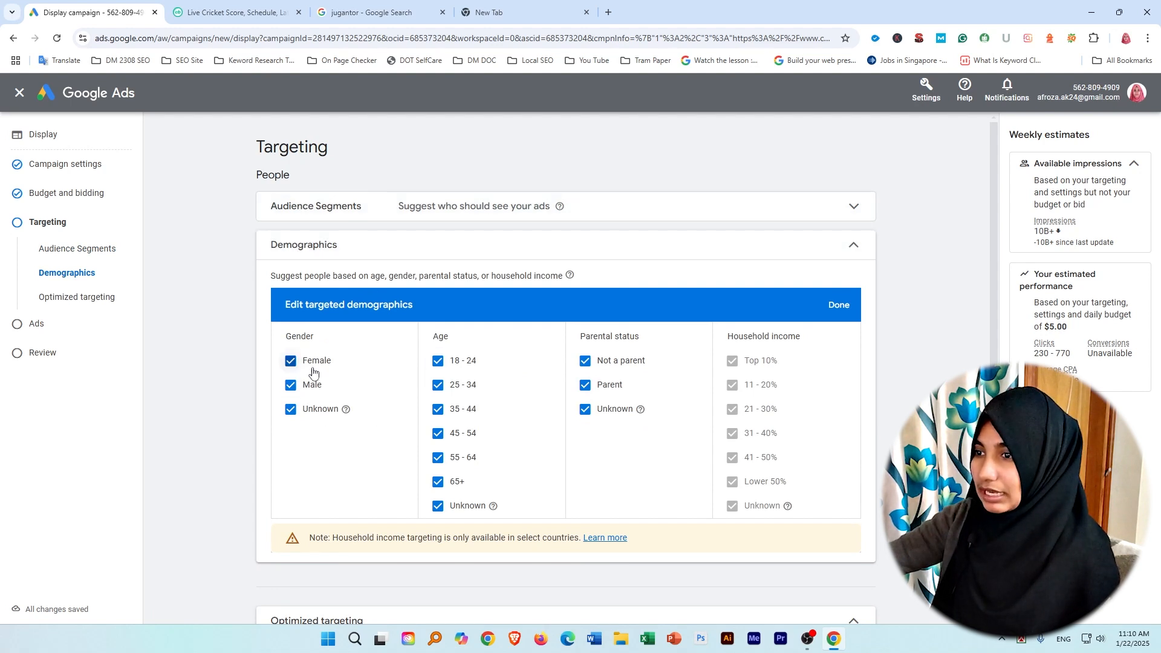
scroll(660, 460, "down", 3)
scroll(304, 442, "up", 3)
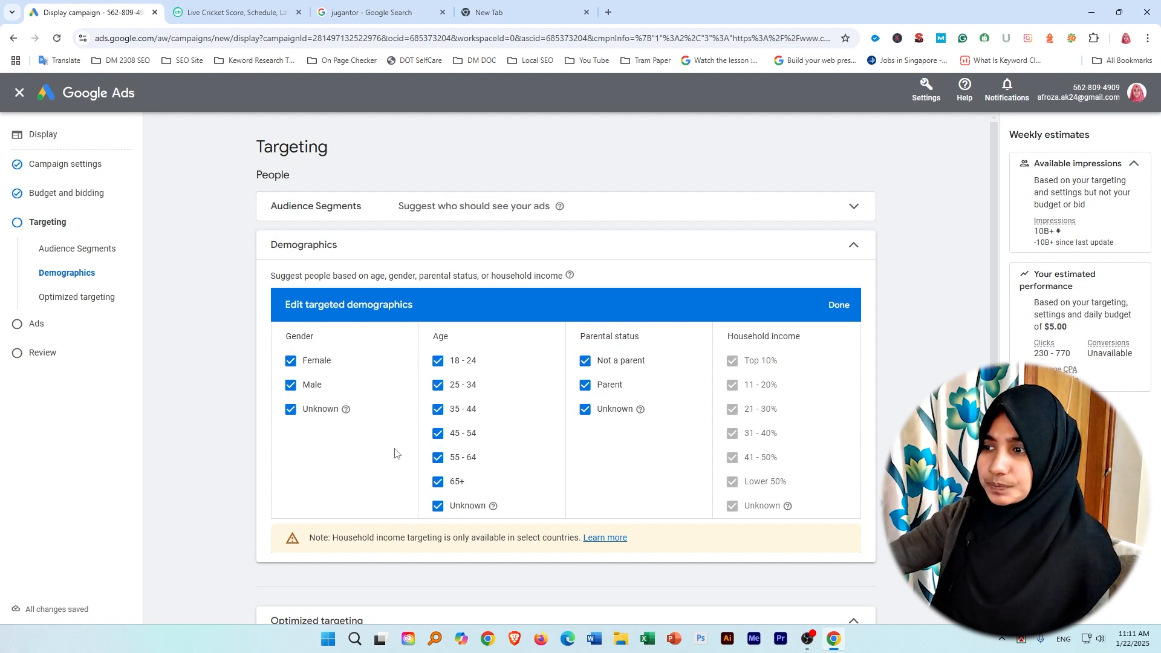
left_click(438, 409)
left_click(439, 434)
left_click(438, 459)
left_click(438, 482)
left_click(438, 506)
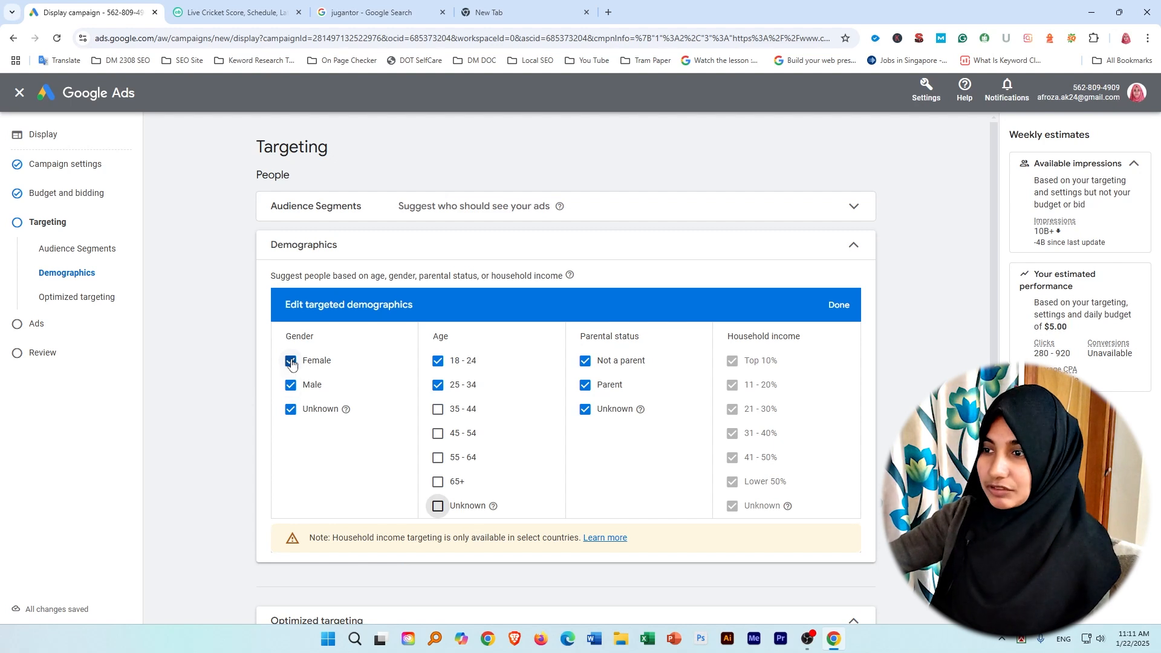
left_click(291, 409)
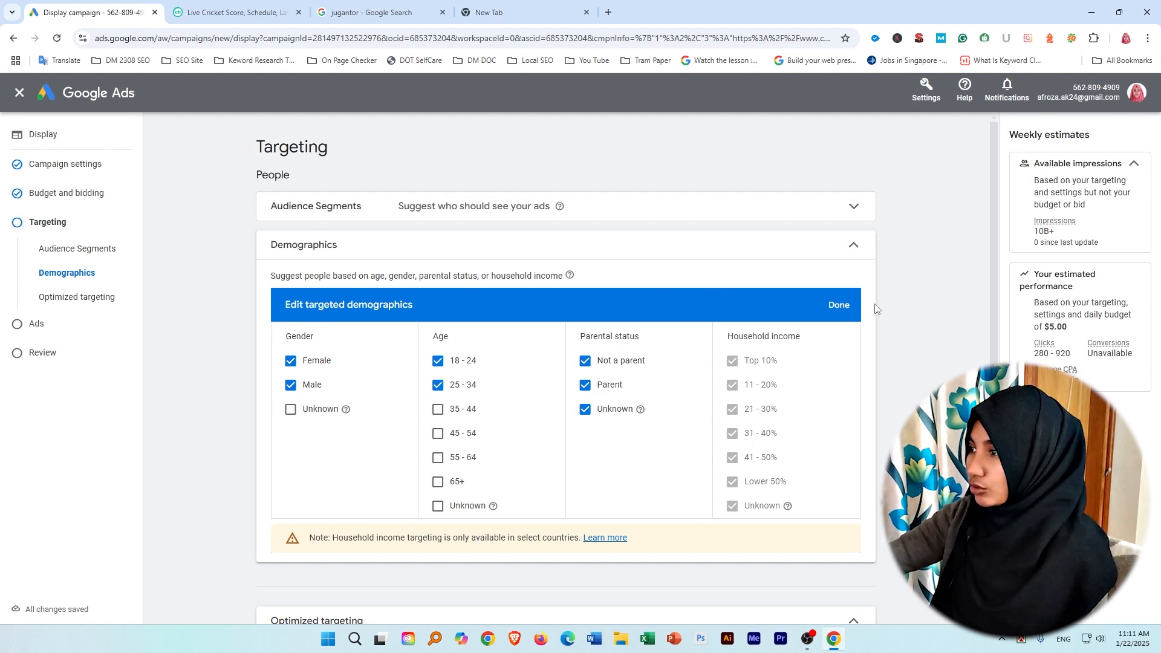
left_click(839, 306)
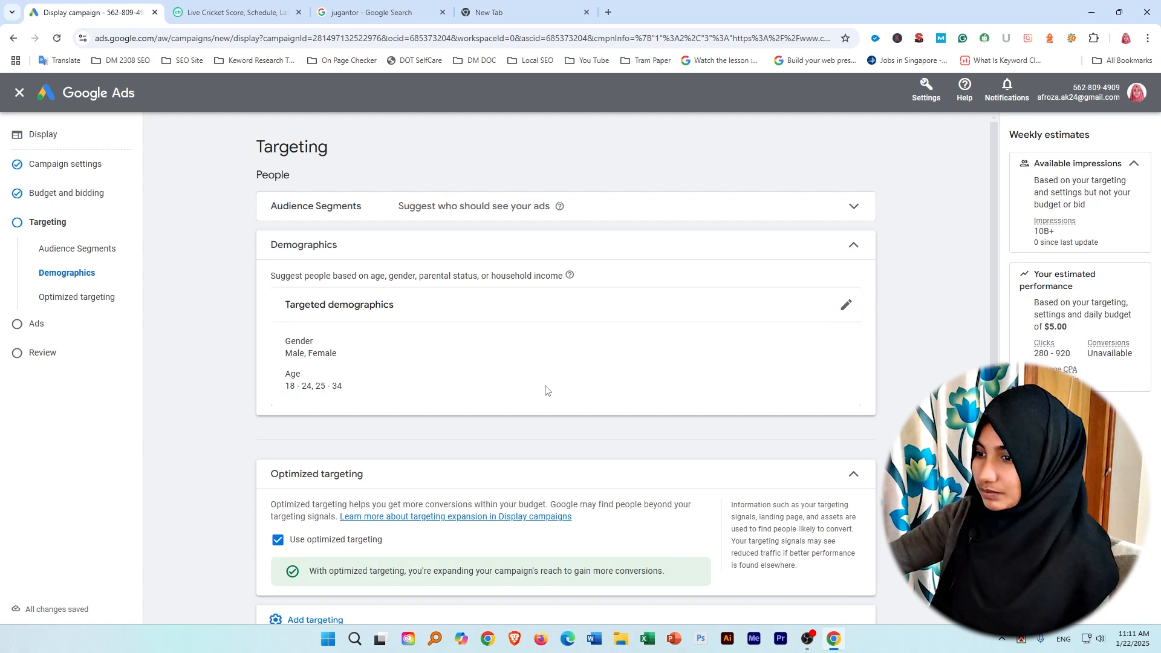
Add a Keywords section to the campaign's content targeting.
scroll(547, 393, "down", 1)
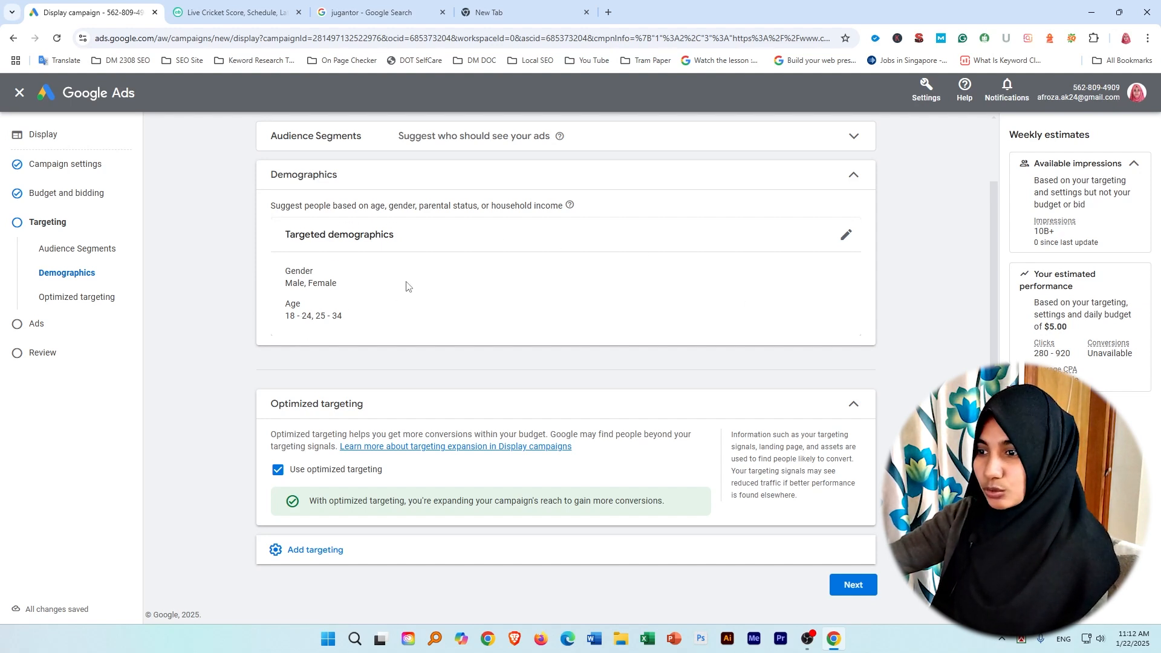
scroll(408, 296, "up", 1)
scroll(400, 314, "down", 1)
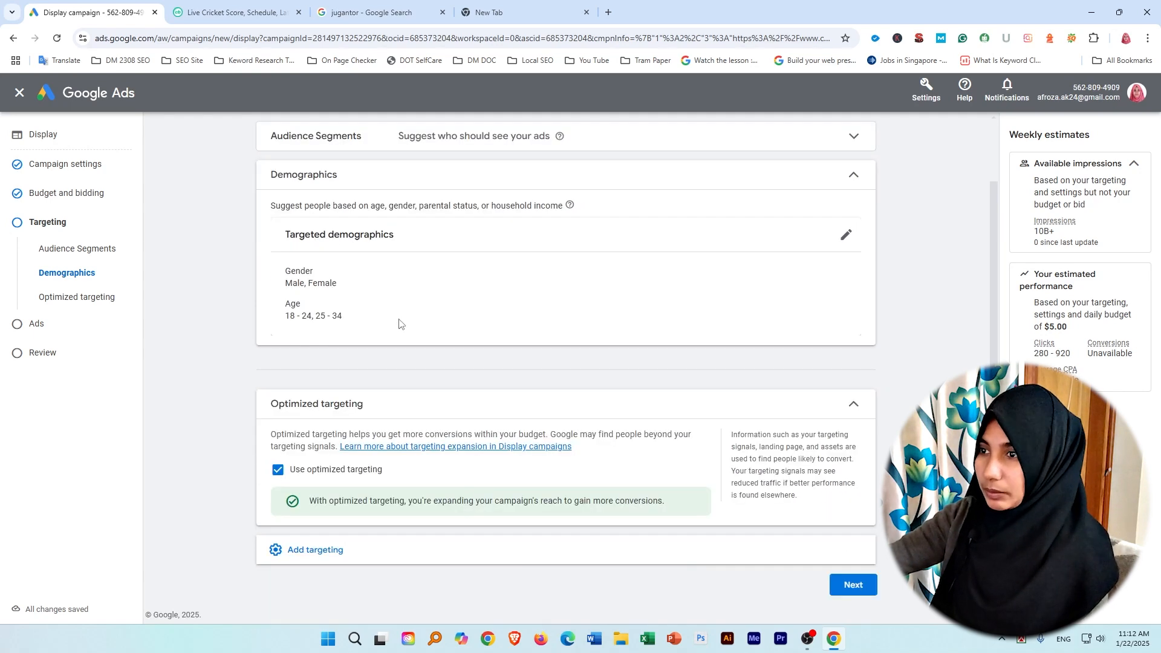
left_click(733, 559)
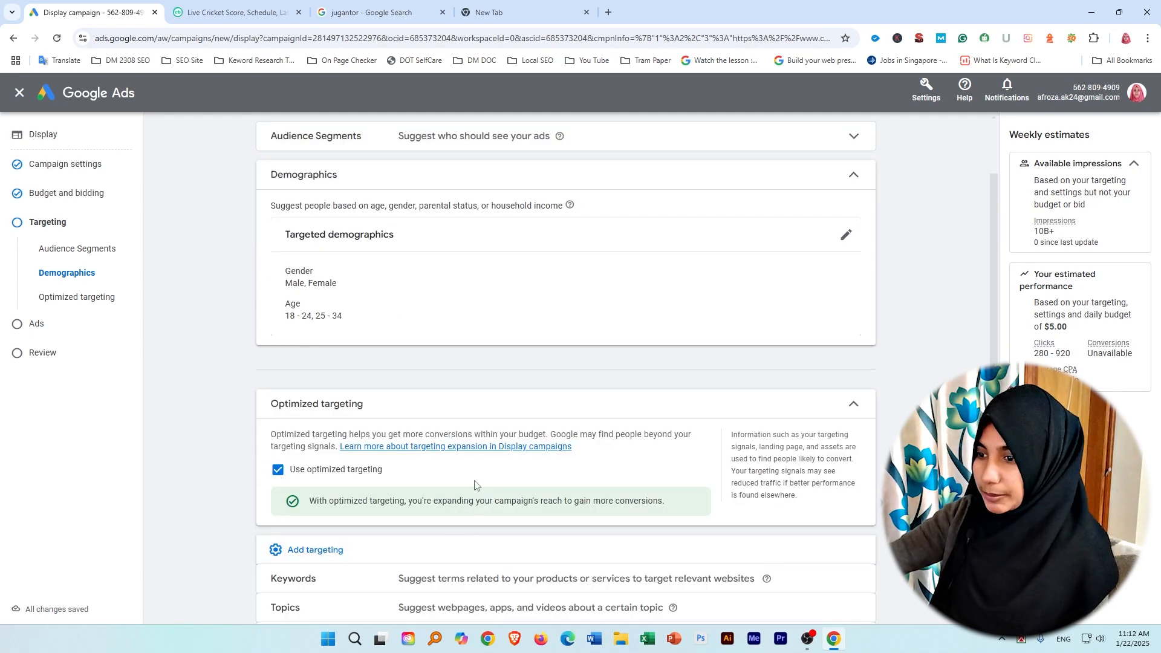
left_click(567, 491)
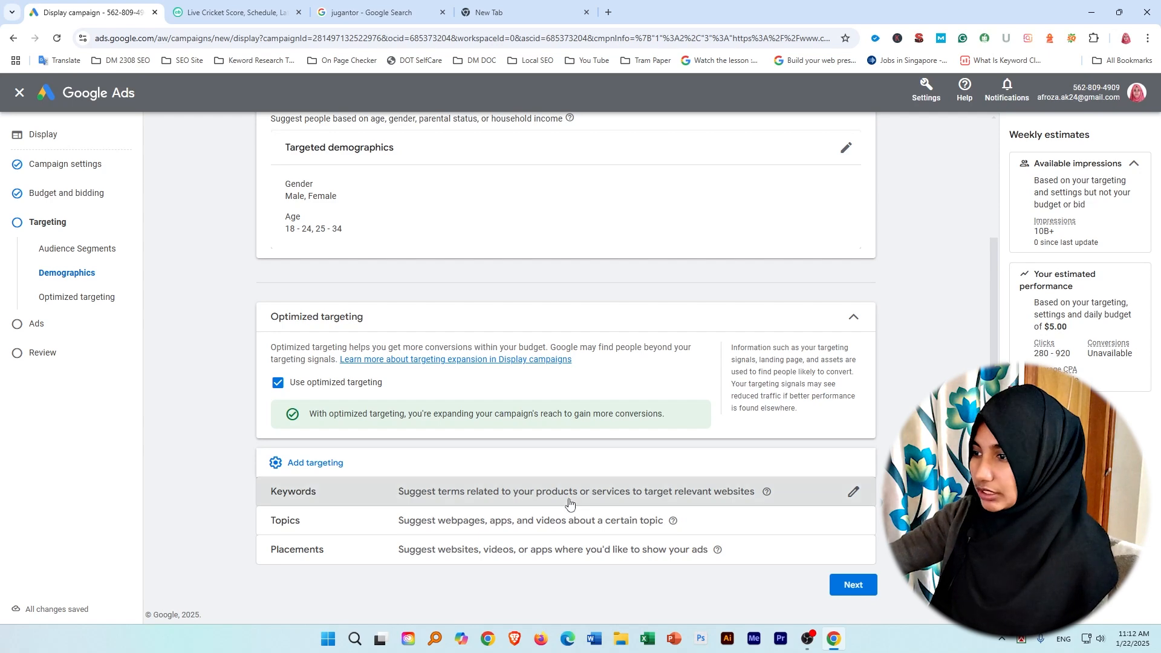
Examine the keyword editor's entry box, the keyword ideas for cricbuzz.com and the keyword setting options.
scroll(333, 533, "down", 4)
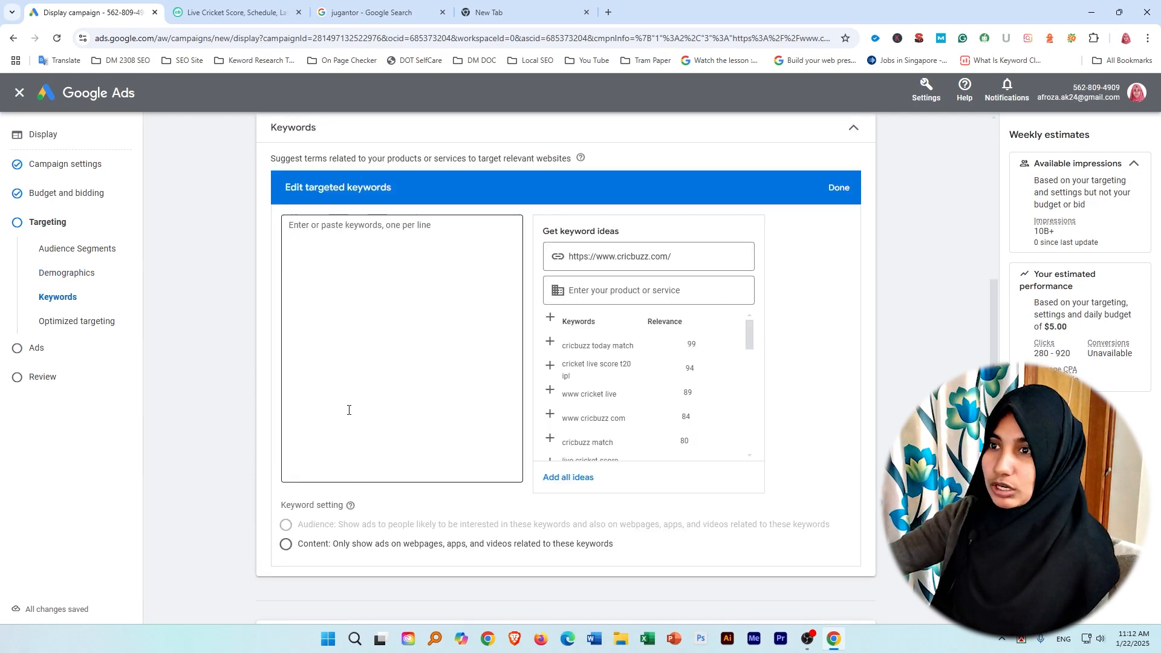
scroll(348, 410, "up", 6)
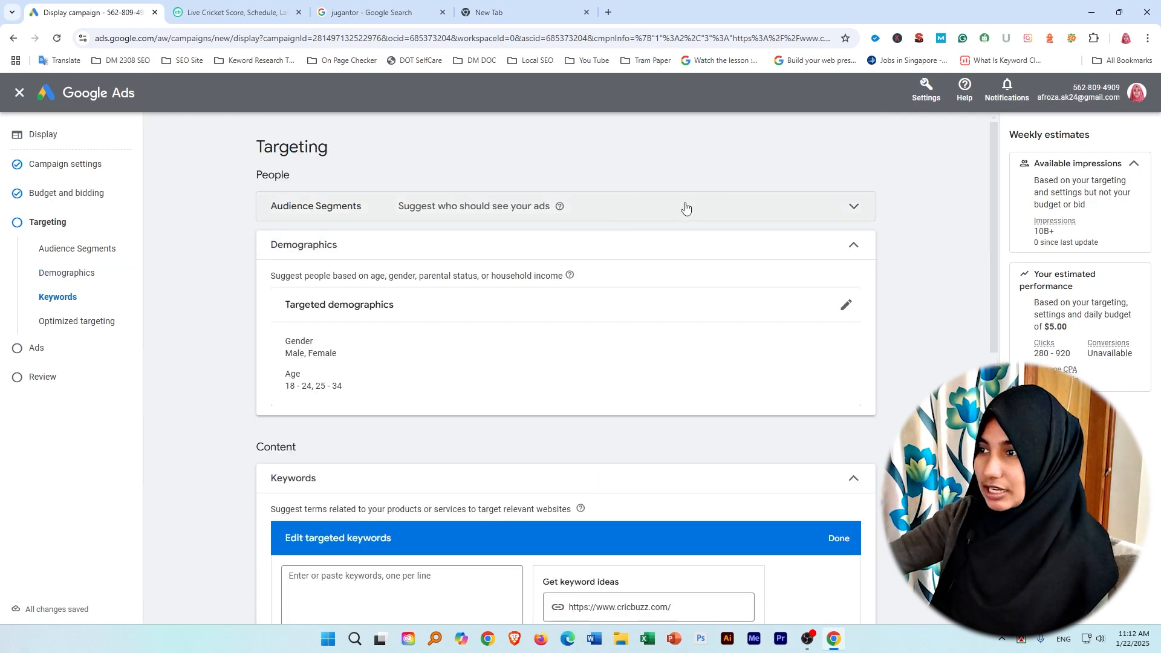
scroll(566, 208, "down", 4)
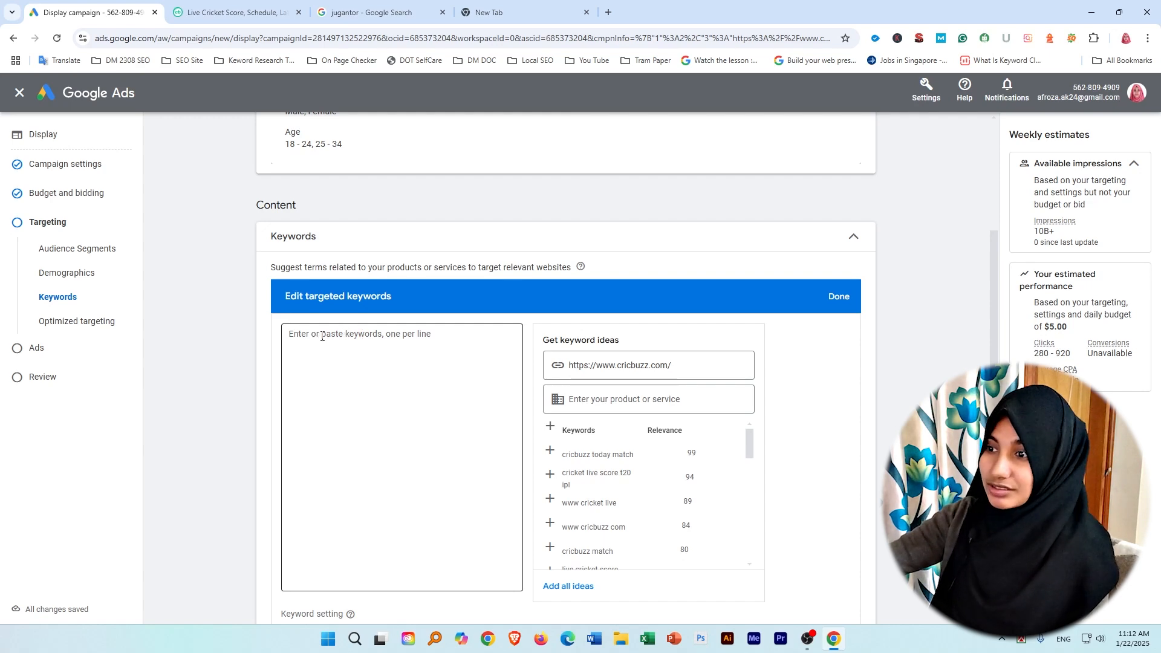
scroll(370, 358, "down", 3)
scroll(370, 350, "up", 3)
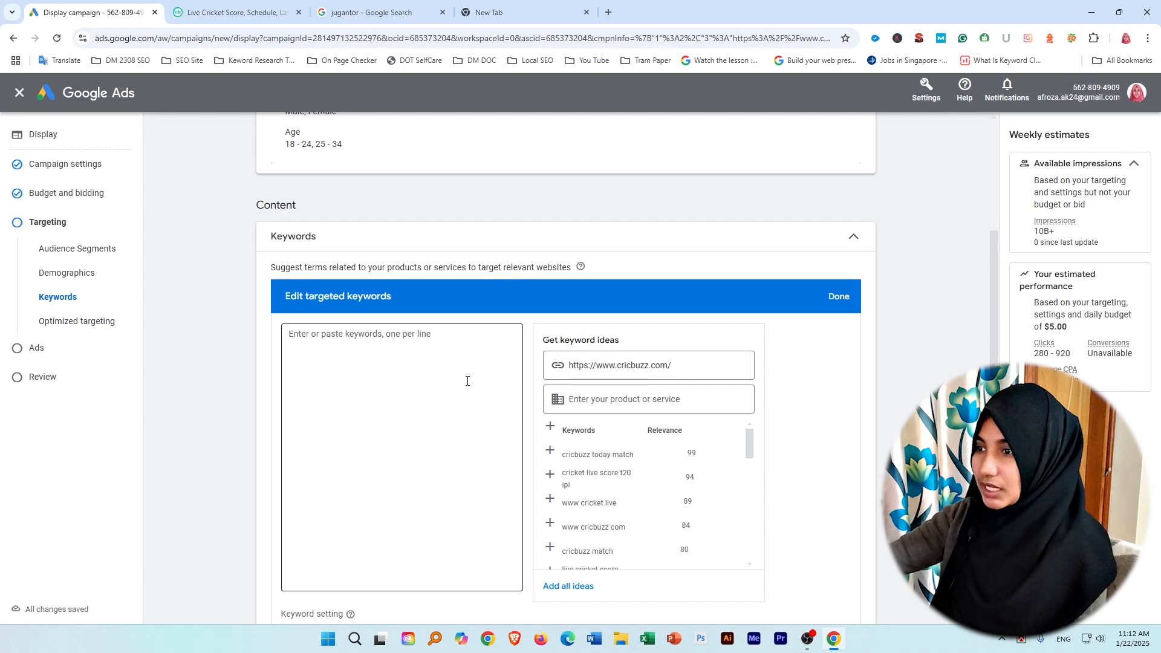
scroll(428, 407, "down", 4)
scroll(476, 319, "up", 4)
scroll(476, 319, "down", 4)
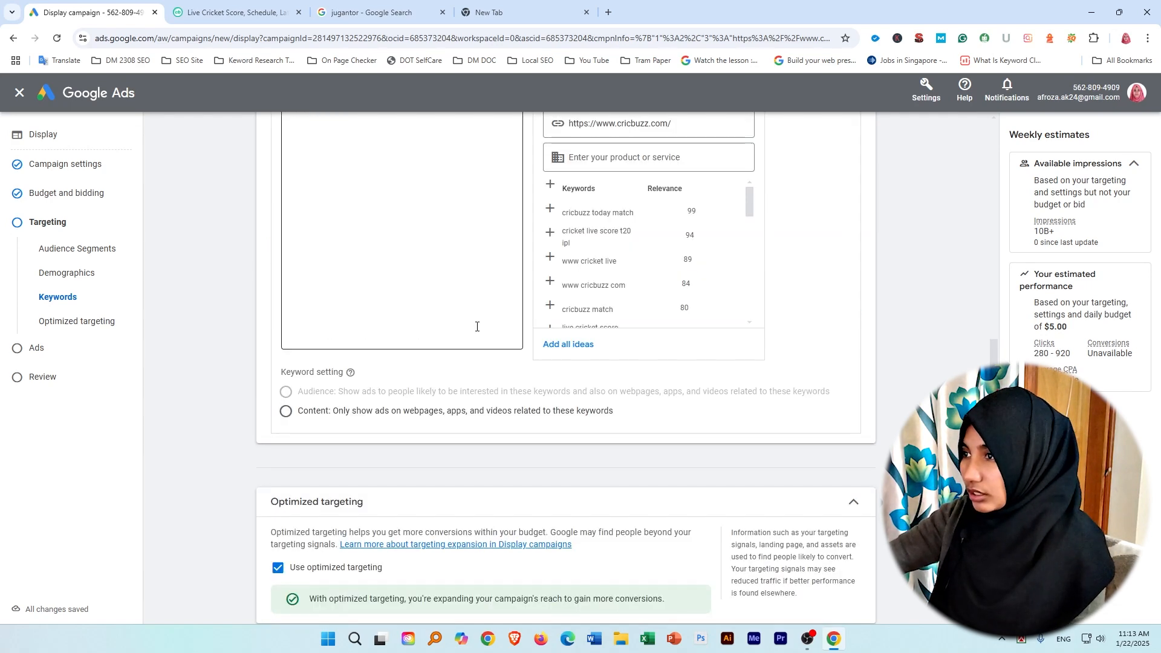
Add the keyword ideas "cricbuzz today match", "www cricket live", "cricbuzz match", "www cricbuzz com" and "cricket live score t20 ipl".
scroll(592, 219, "down", 1)
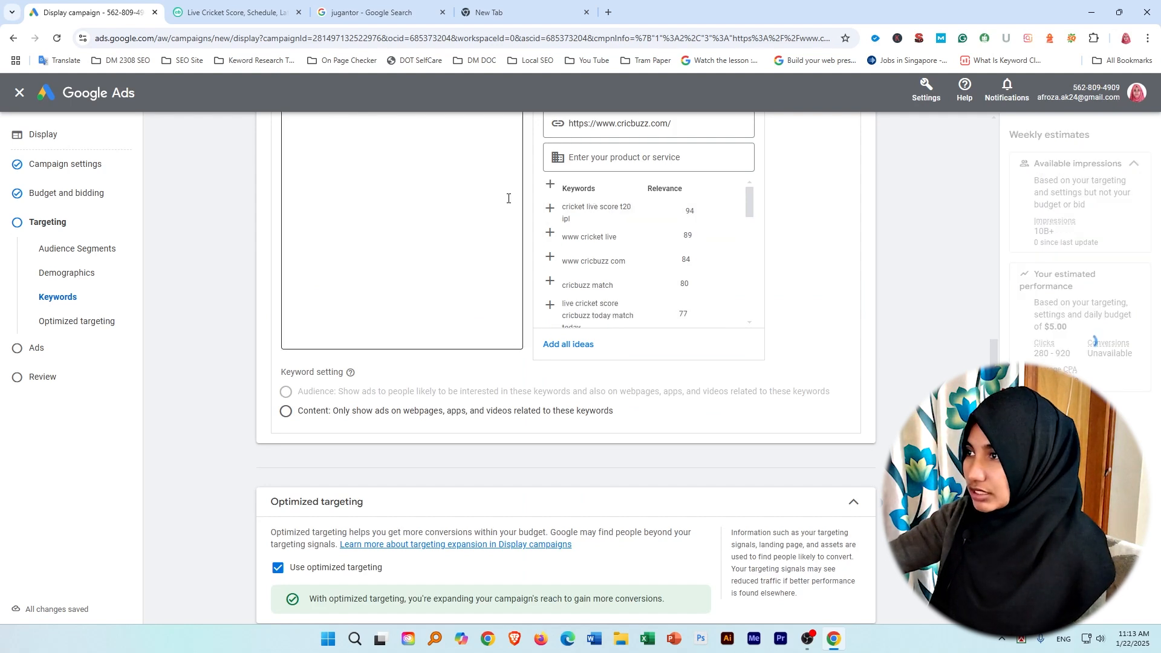
scroll(508, 199, "up", 4)
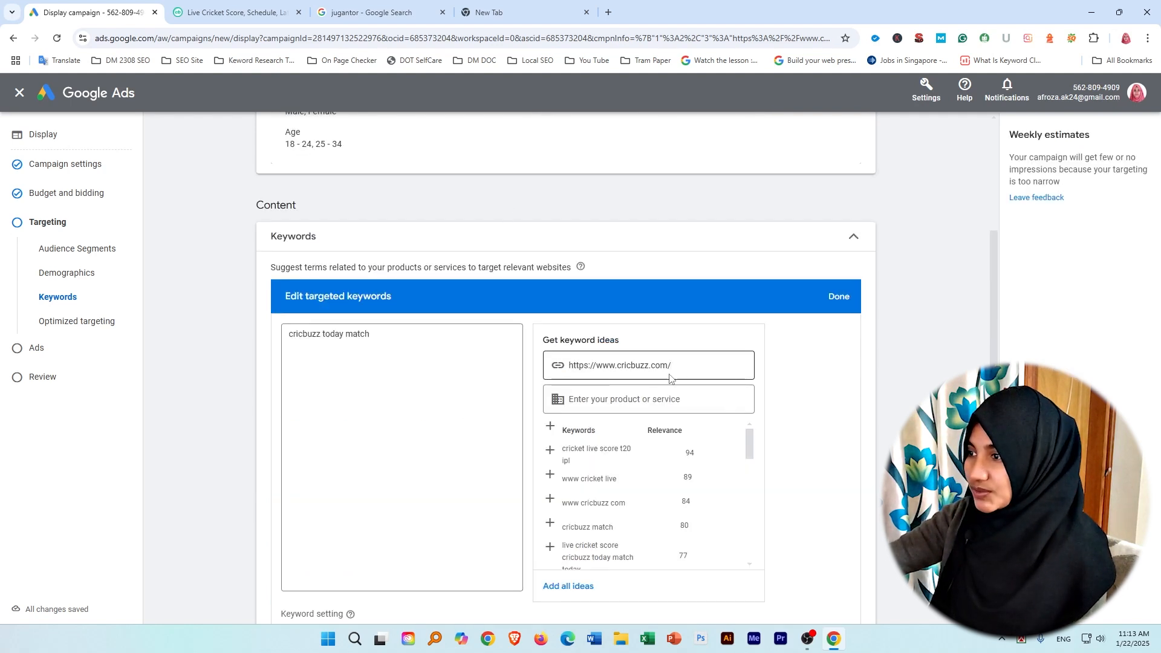
left_click(591, 478)
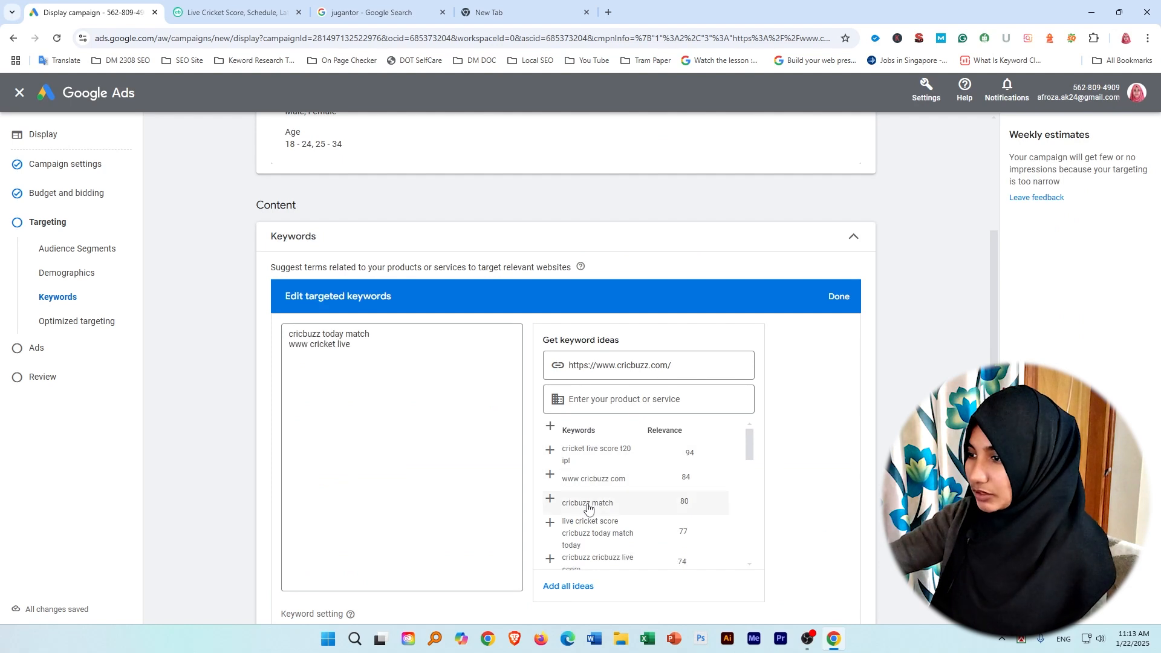
left_click(587, 507)
left_click(597, 482)
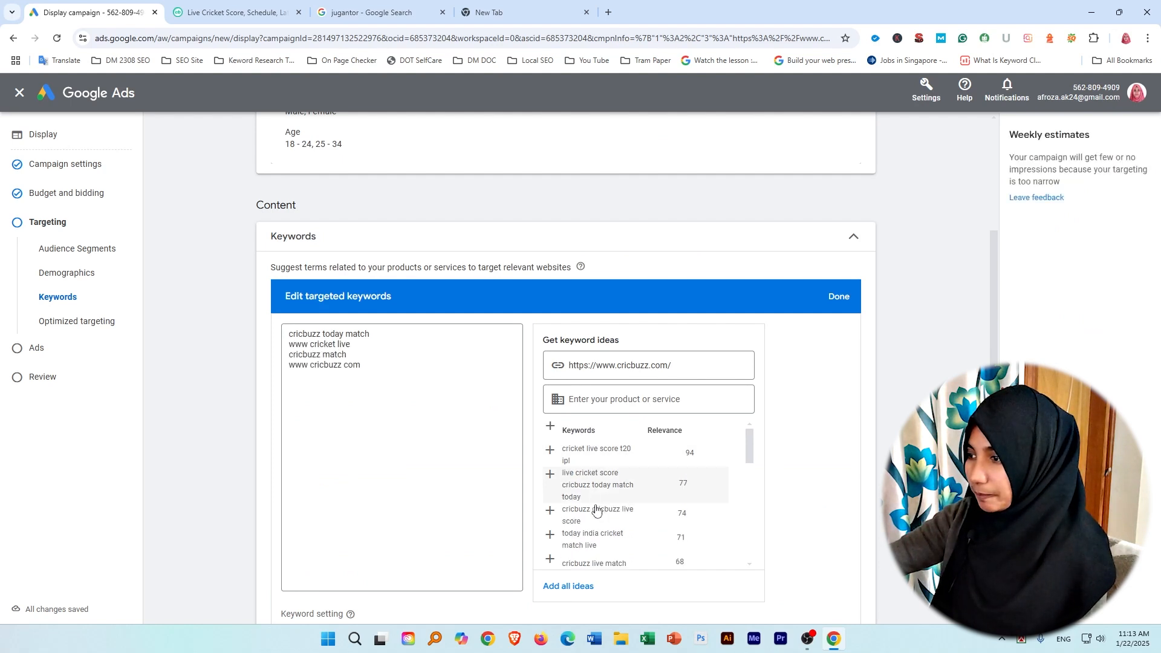
left_click(632, 459)
Add the keyword ideas "cricbuzz score live match" and "cricbuzz today", and save the targeted keywords.
scroll(573, 465, "down", 5)
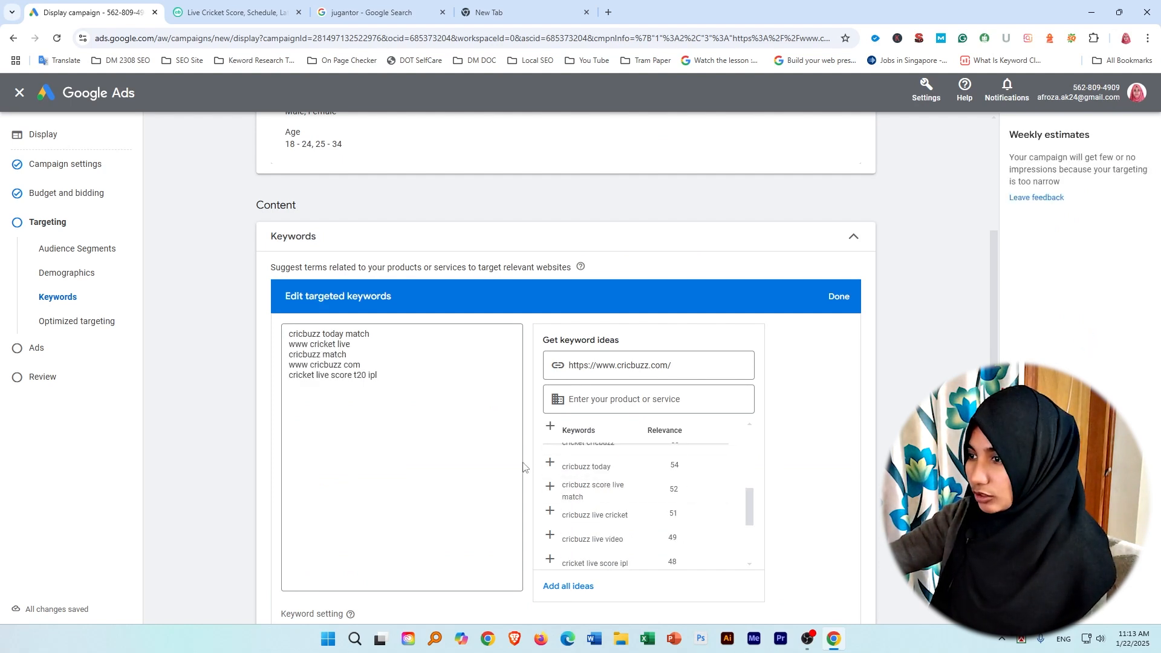
left_click(593, 486)
left_click(600, 474)
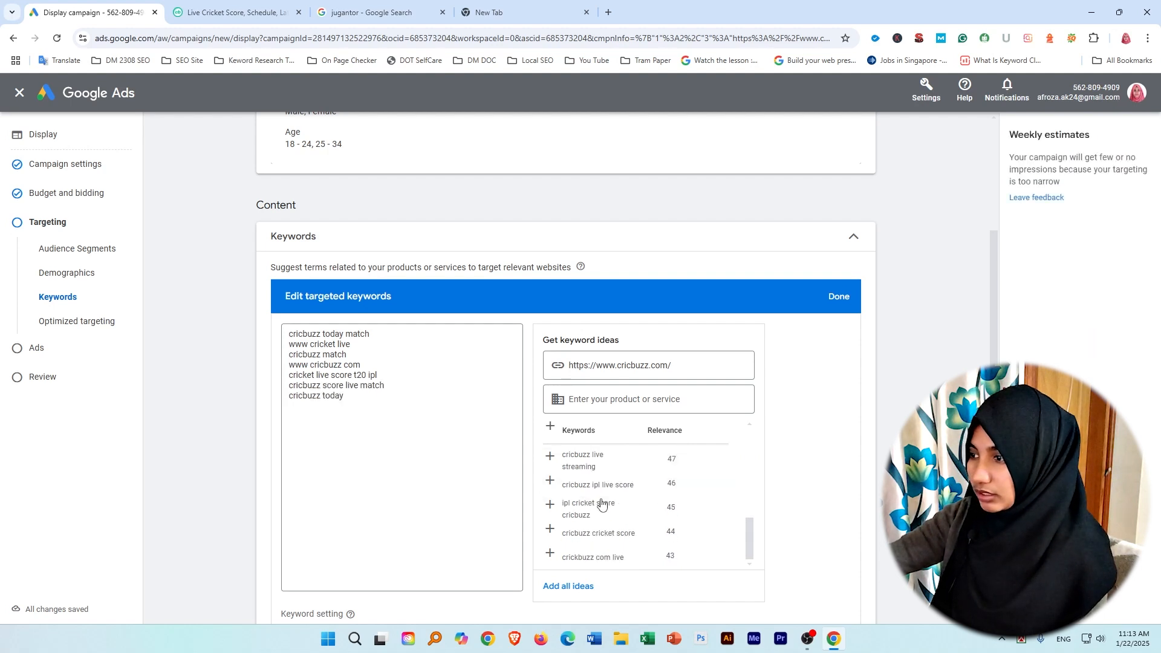
scroll(617, 524, "down", 5)
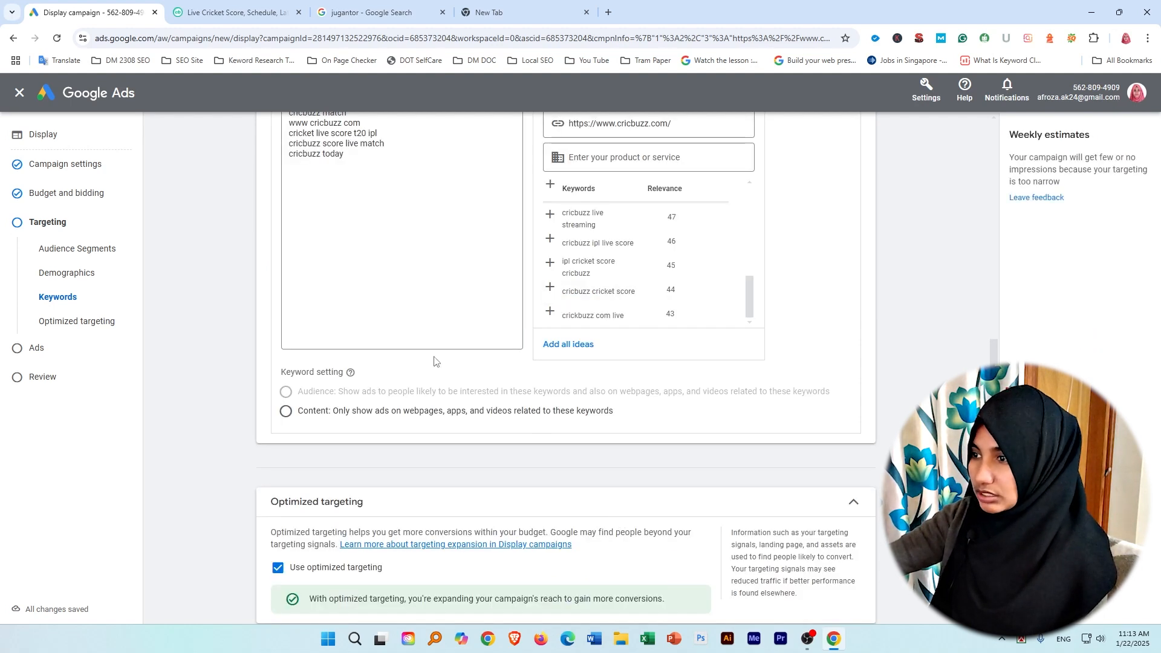
scroll(308, 290, "up", 5)
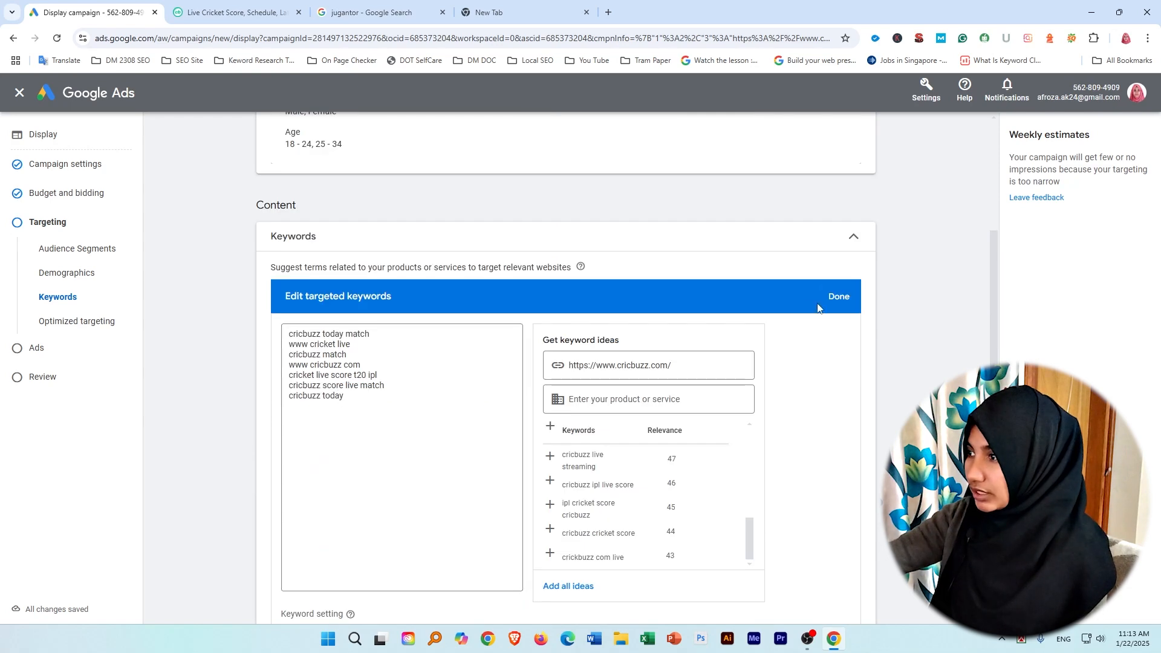
left_click(846, 304)
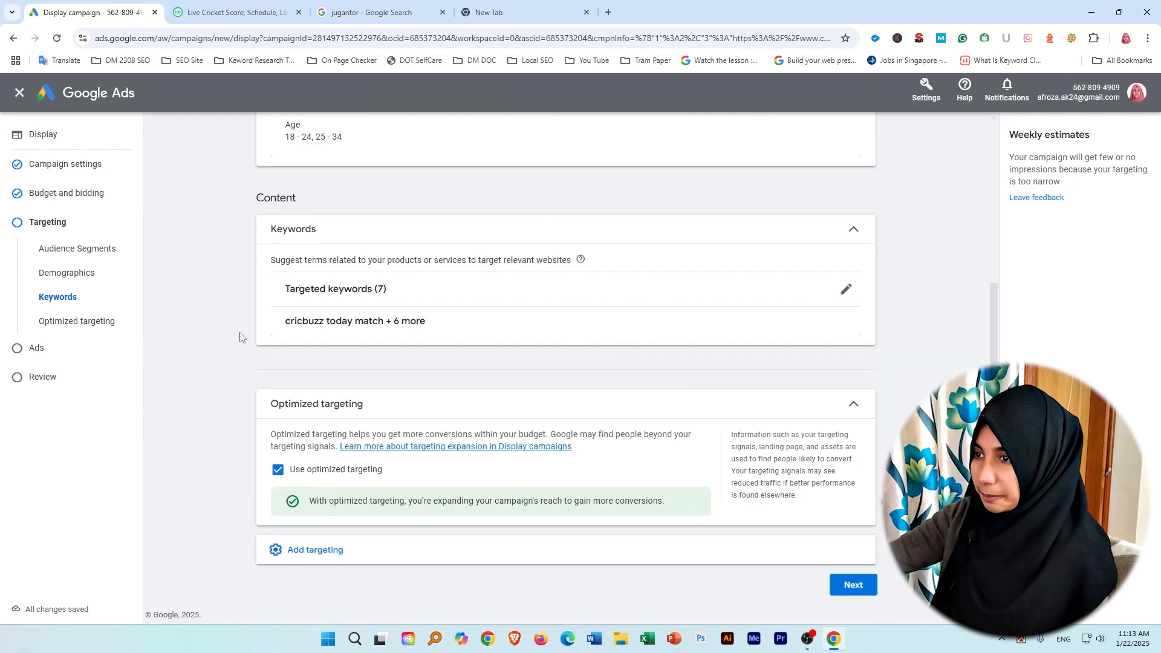
Add topic targeting with the Sports topic selected and save it.
scroll(408, 303, "up", 4)
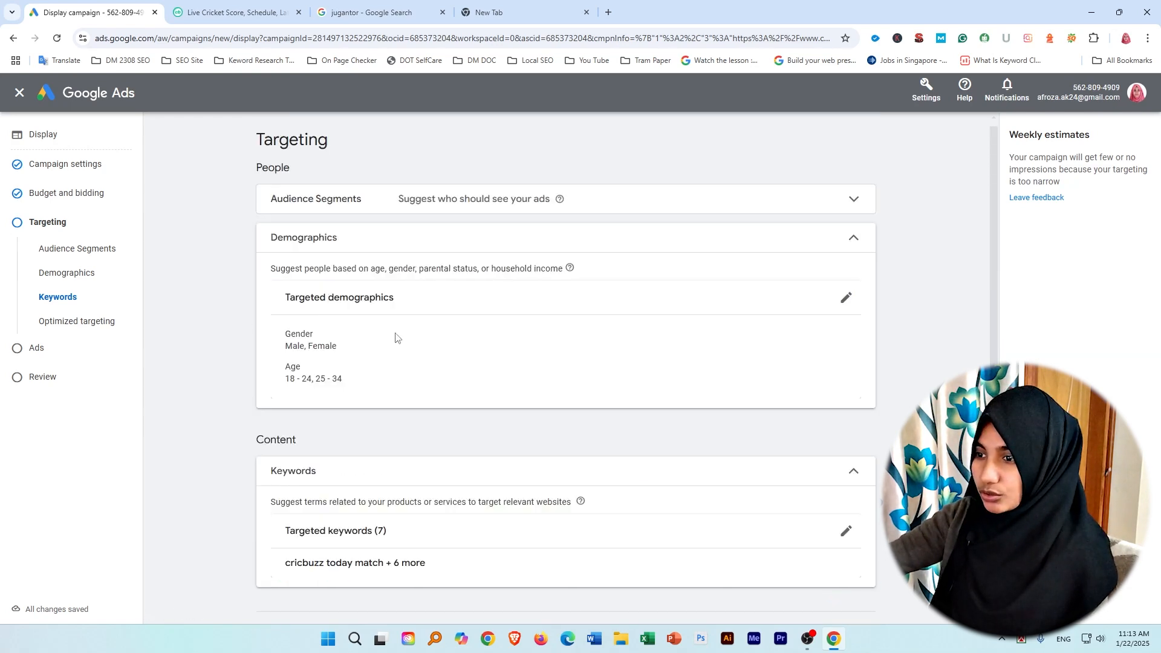
scroll(396, 333, "down", 4)
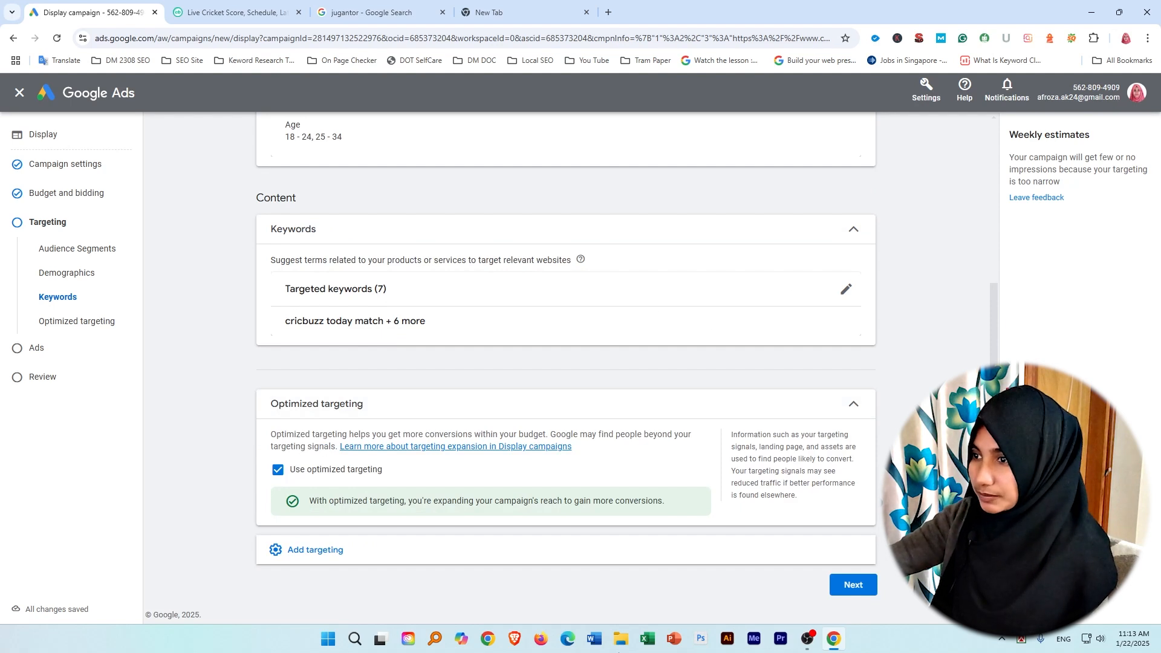
left_click(376, 552)
scroll(462, 452, "down", 1)
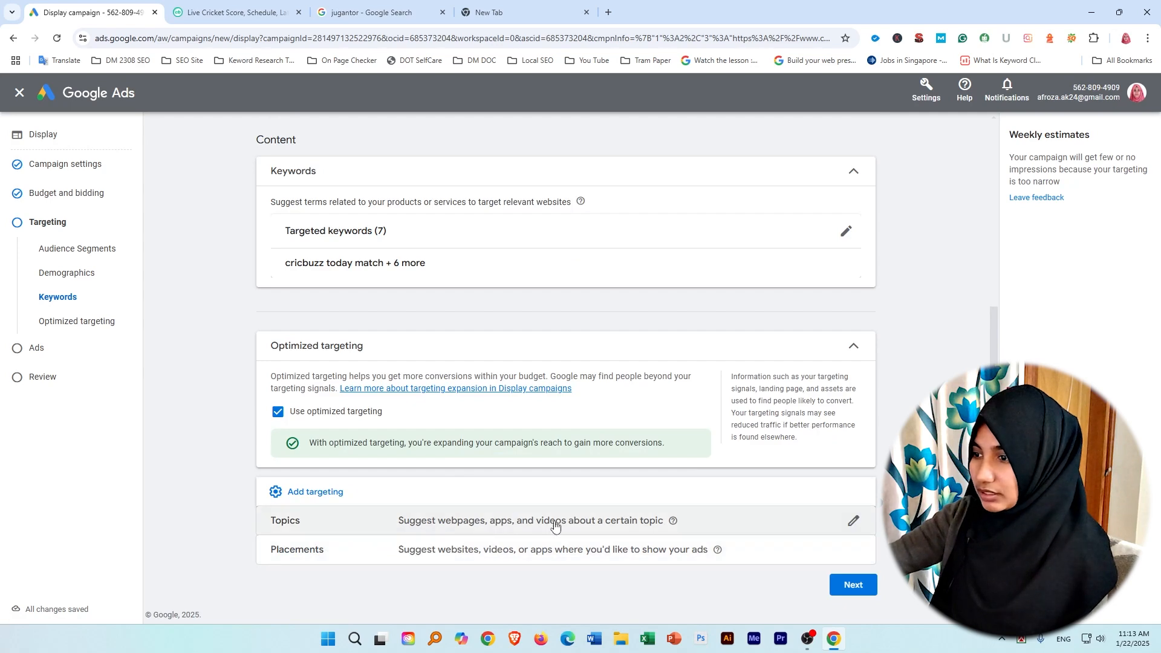
left_click(817, 520)
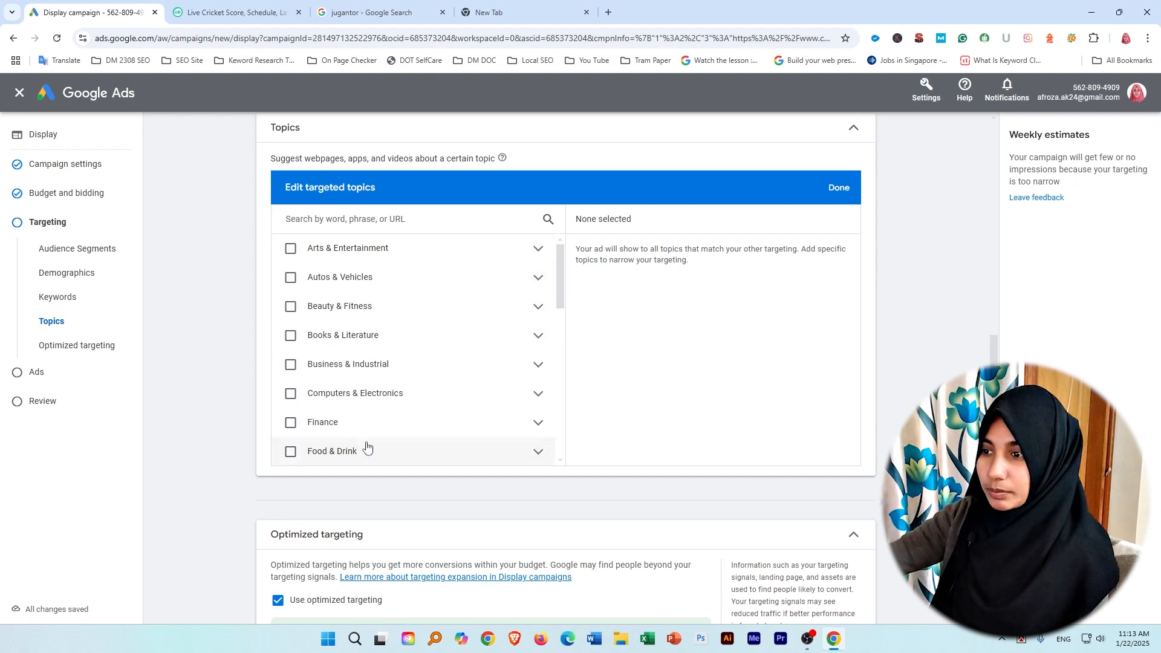
scroll(342, 369, "down", 9)
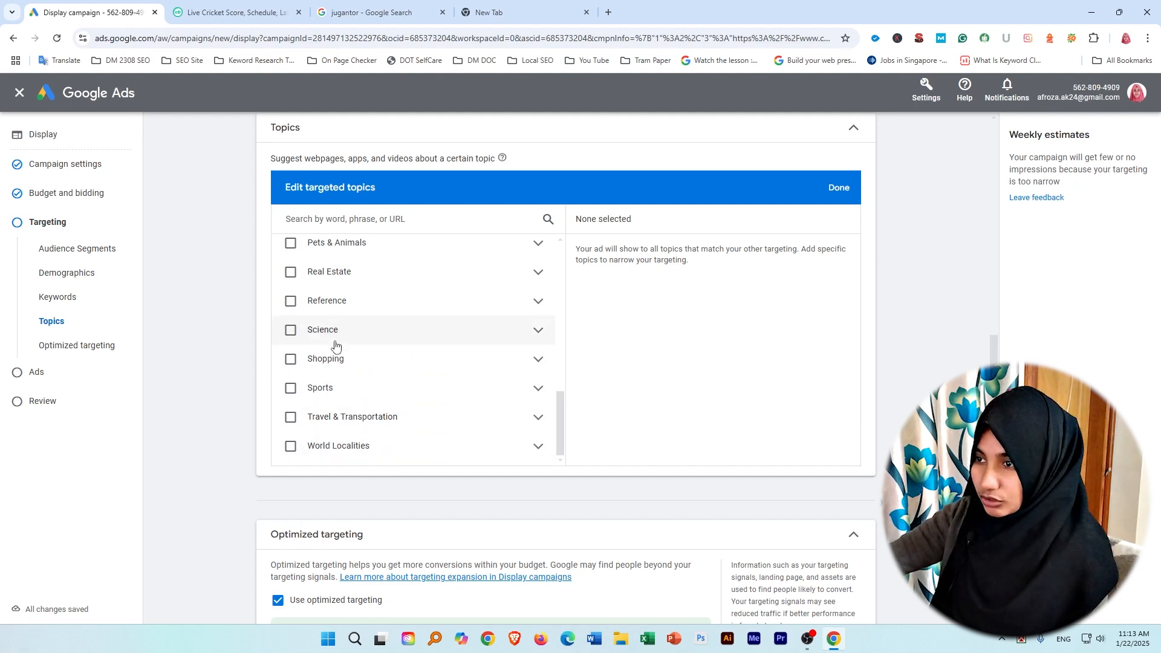
left_click(291, 389)
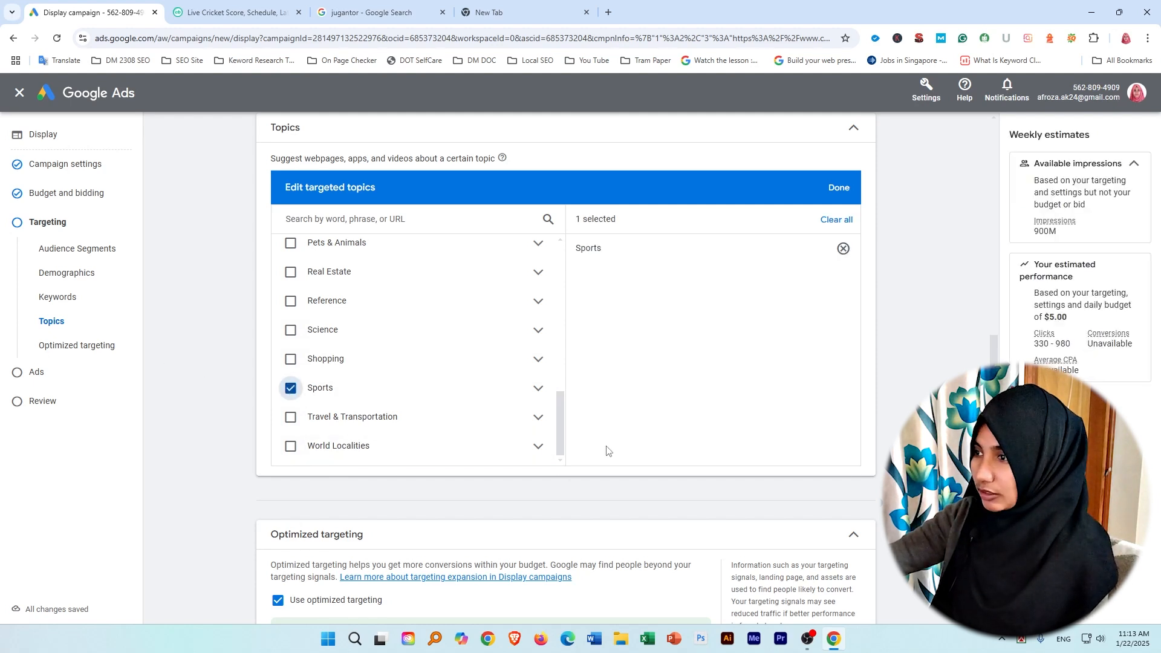
left_click(843, 190)
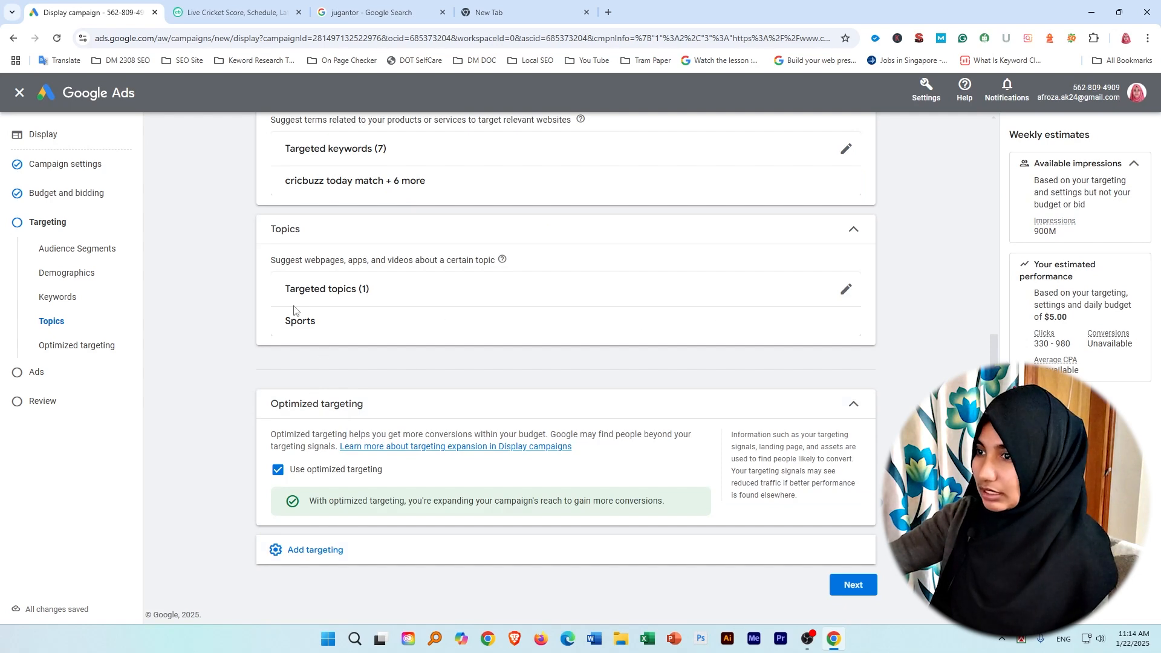
Review the targeting set so far and show the targeting types that can still be added.
scroll(371, 355, "up", 4)
scroll(430, 462, "down", 4)
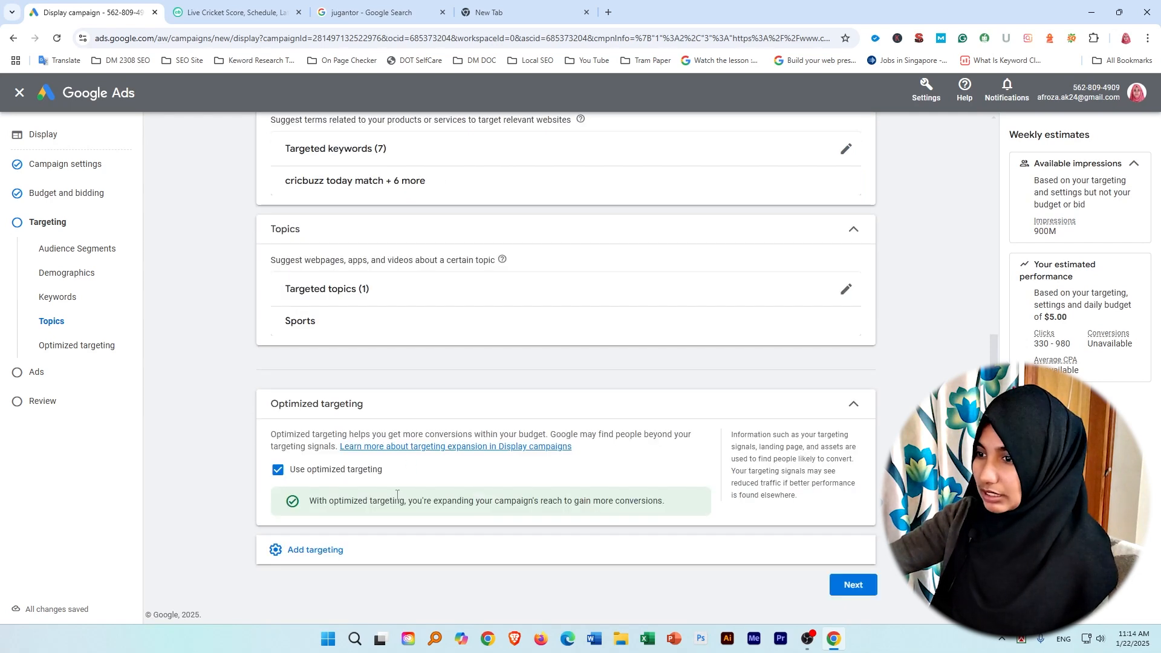
left_click(393, 561)
scroll(381, 350, "down", 2)
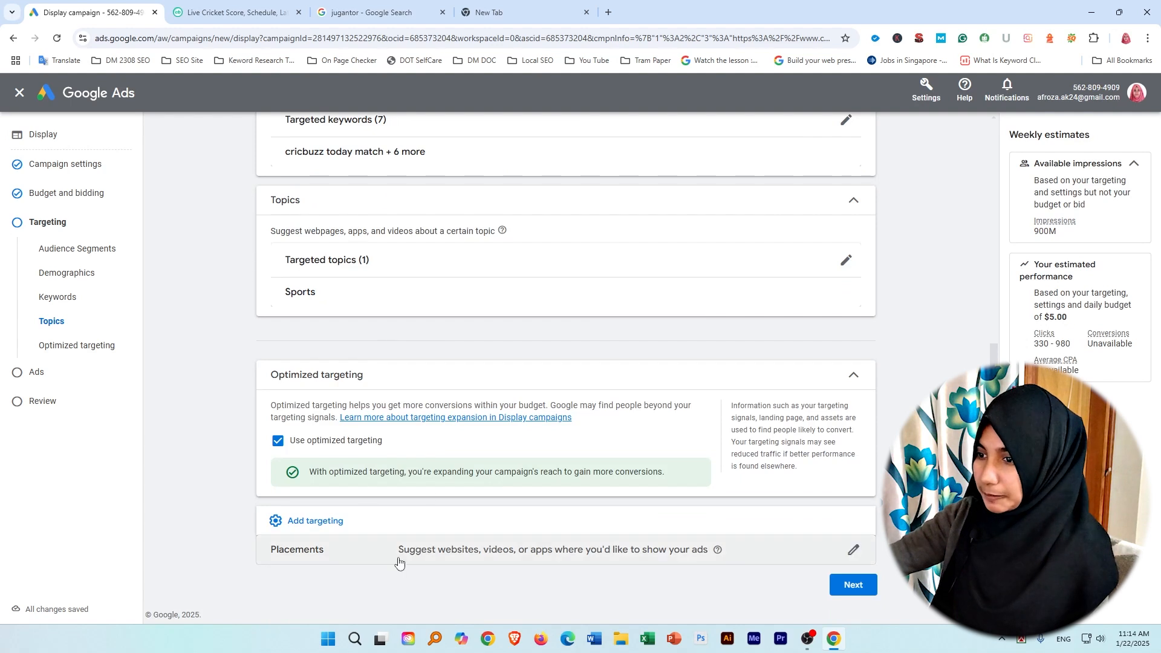
Look through the subtopics of Hobbies & Leisure in the targeted topics and close the topic editor.
left_click(321, 295)
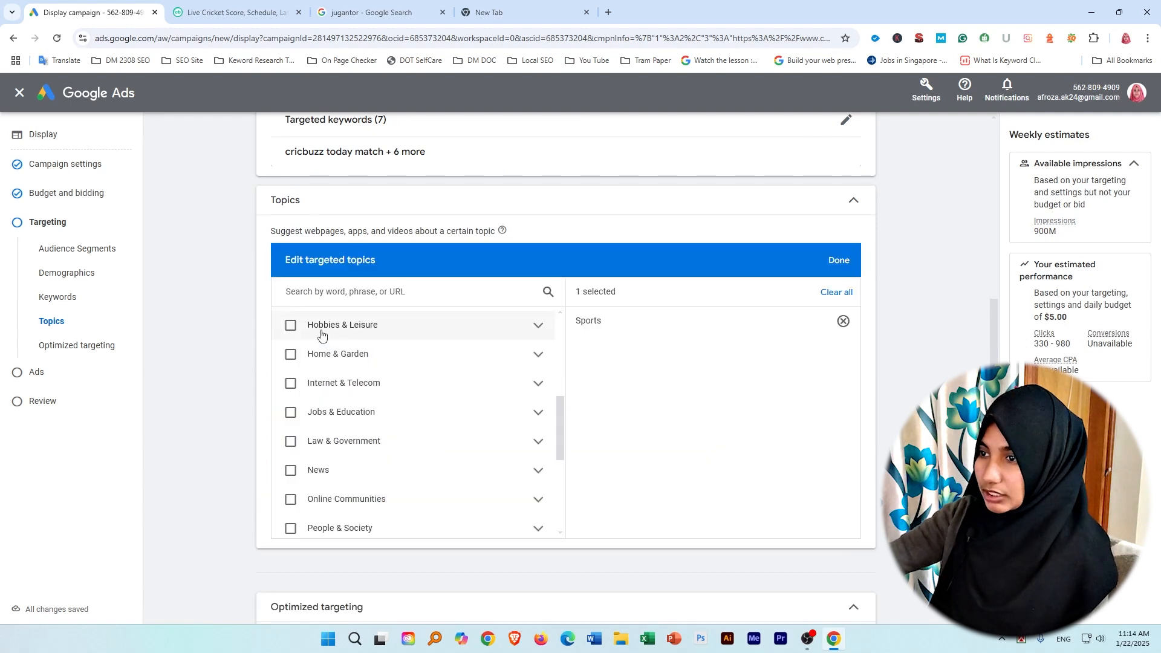
left_click(538, 325)
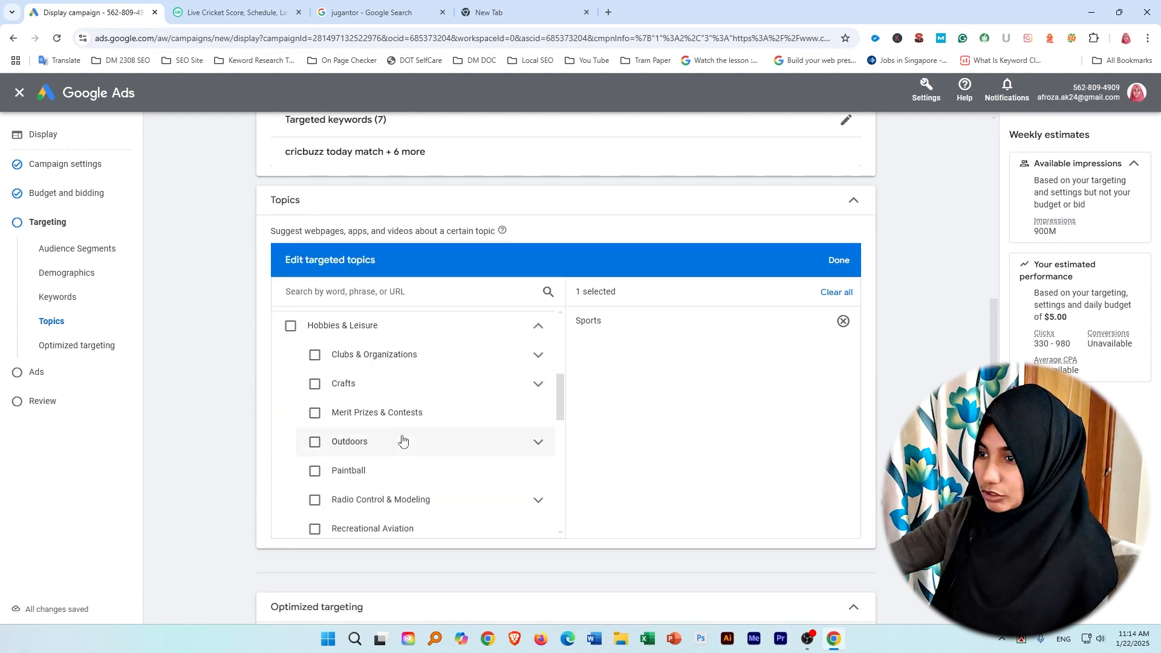
scroll(399, 429, "down", 10)
scroll(406, 436, "up", 15)
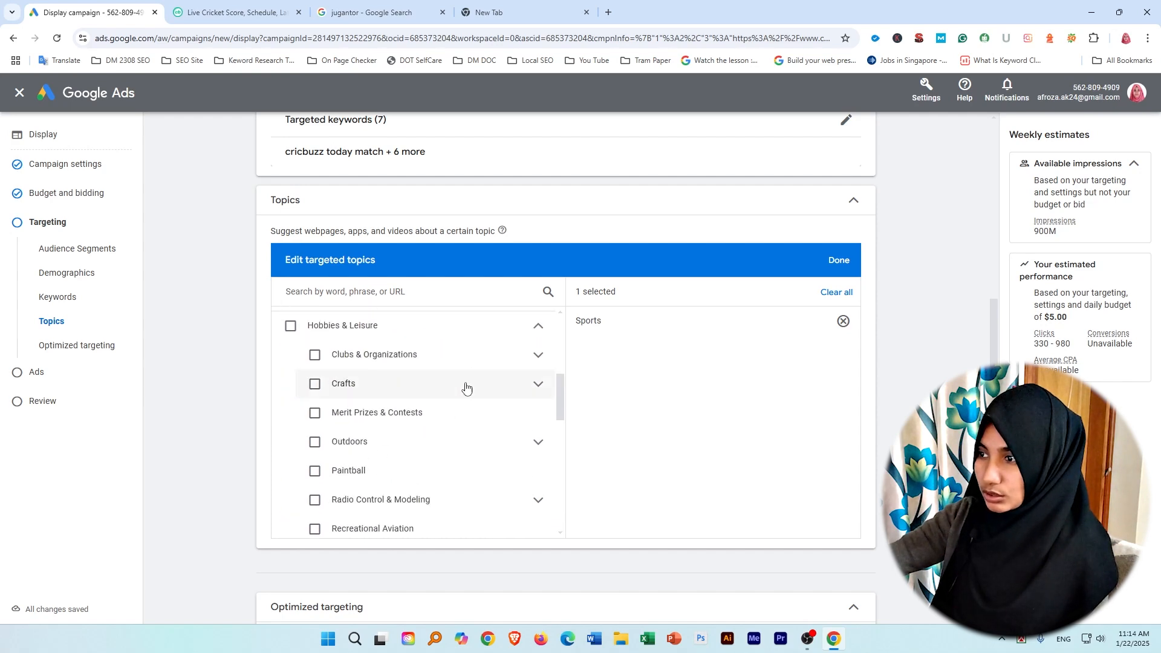
scroll(435, 357, "up", 7)
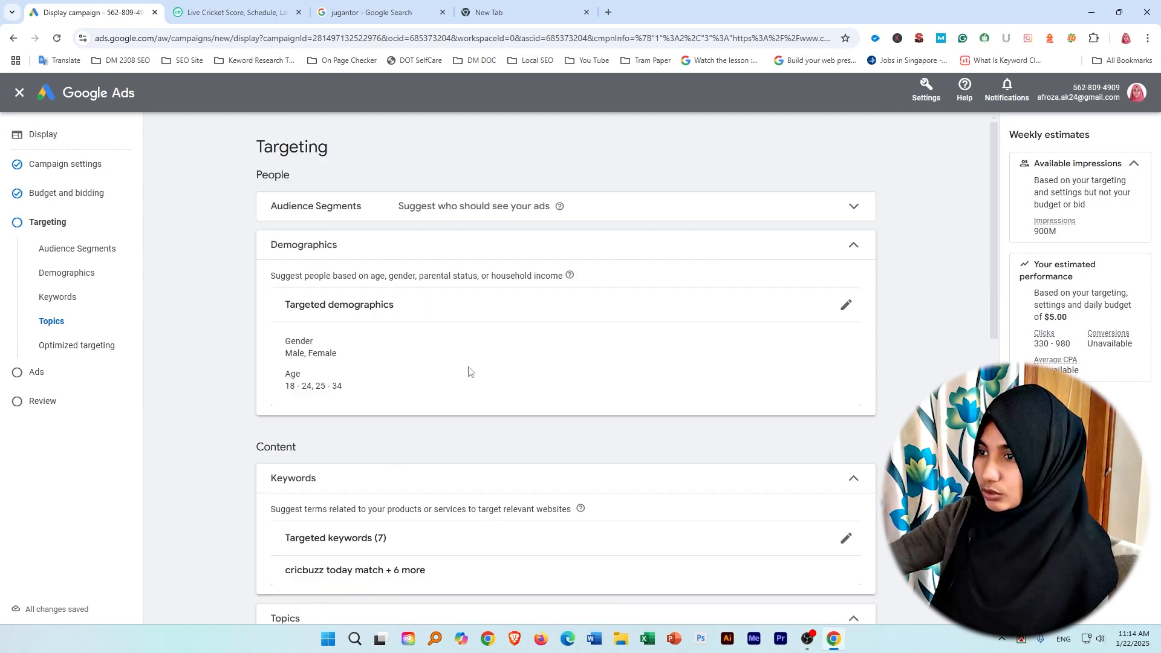
scroll(495, 390, "down", 12)
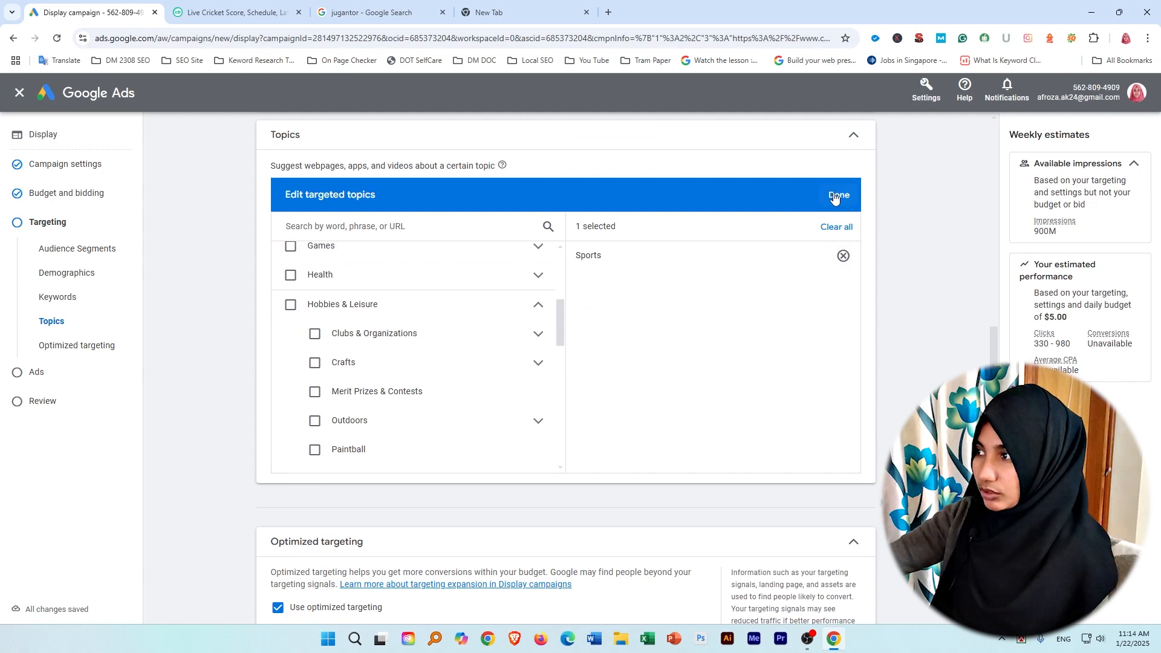
left_click(837, 196)
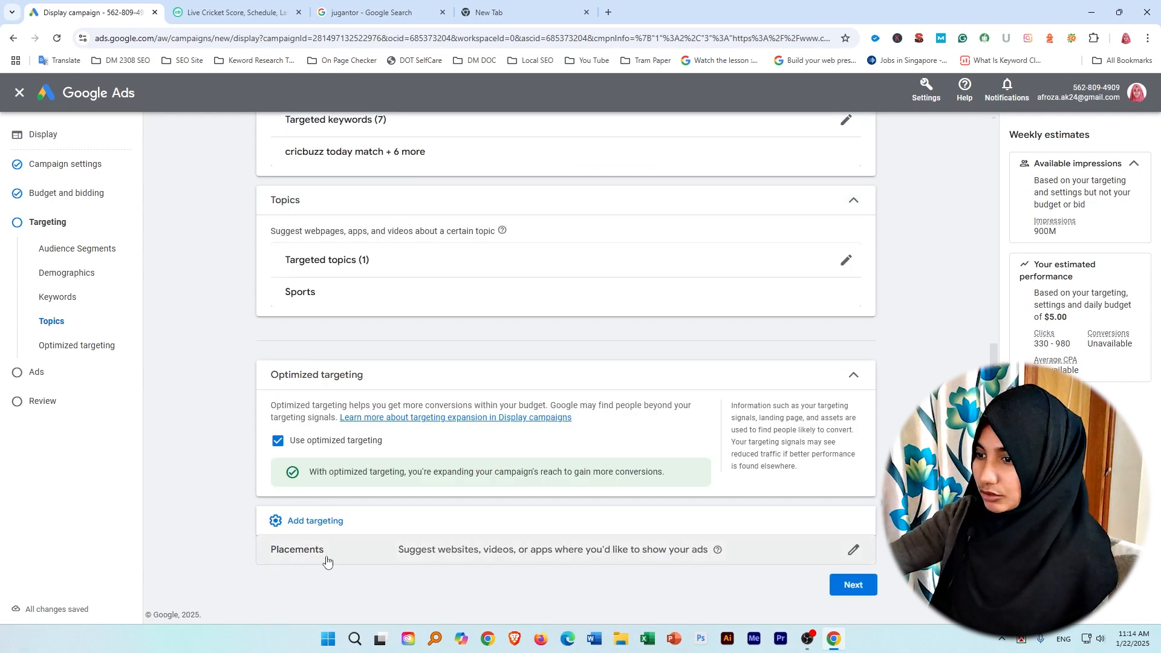
Add placement targeting to the campaign and open the search for website placements.
left_click(777, 550)
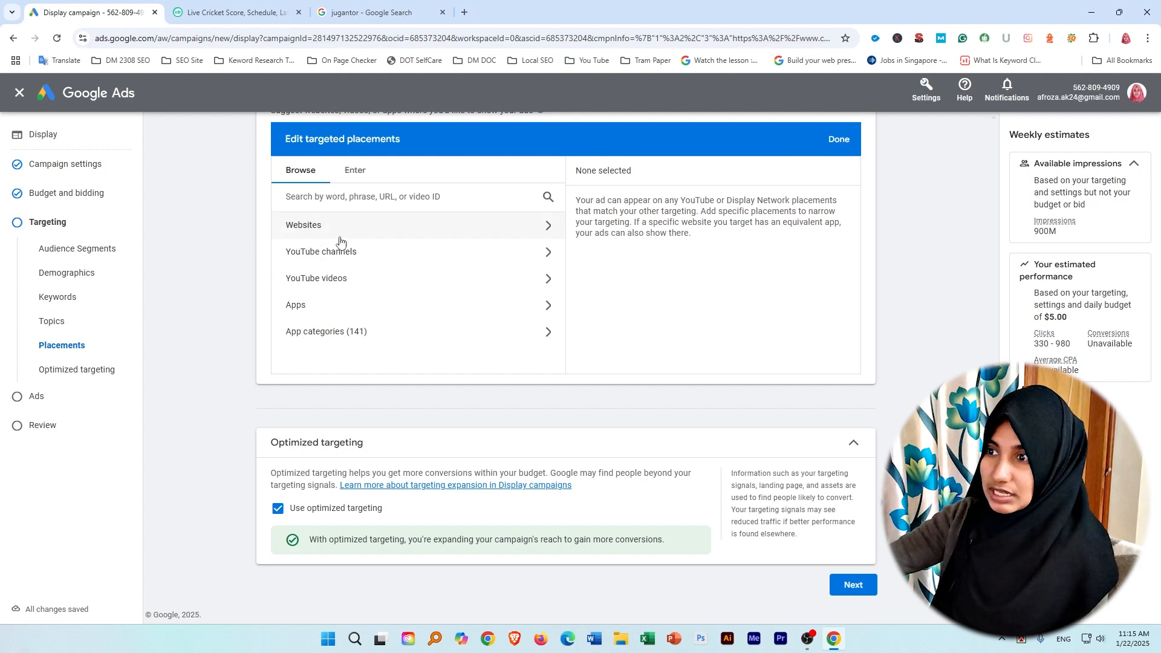
left_click(544, 227)
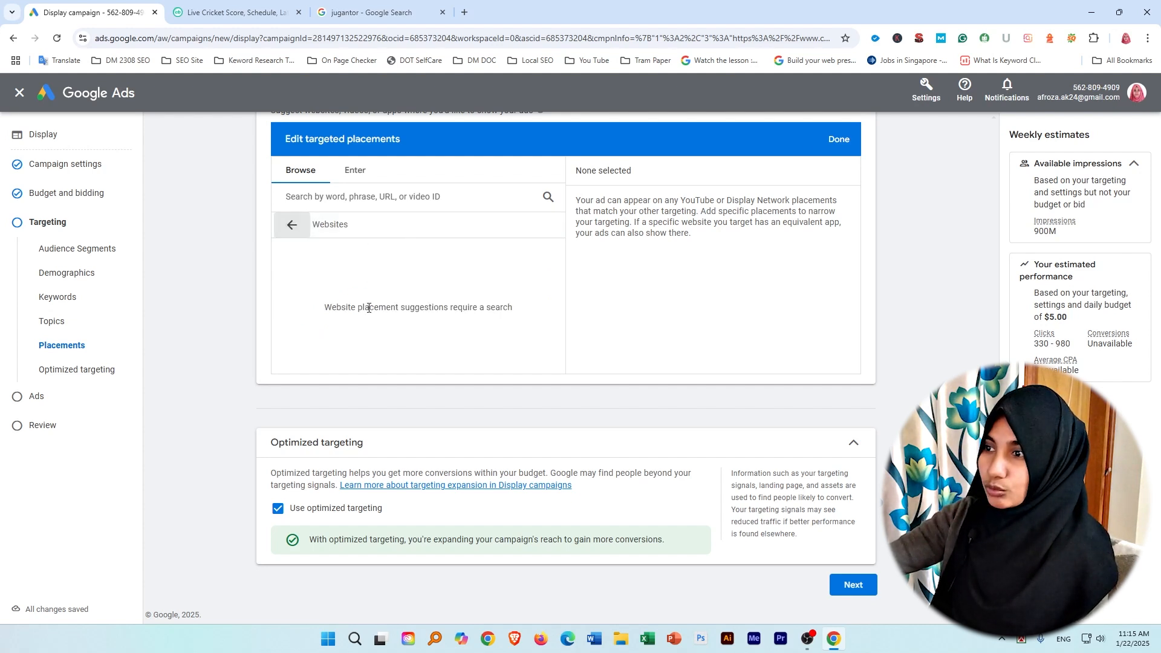
left_click(482, 196)
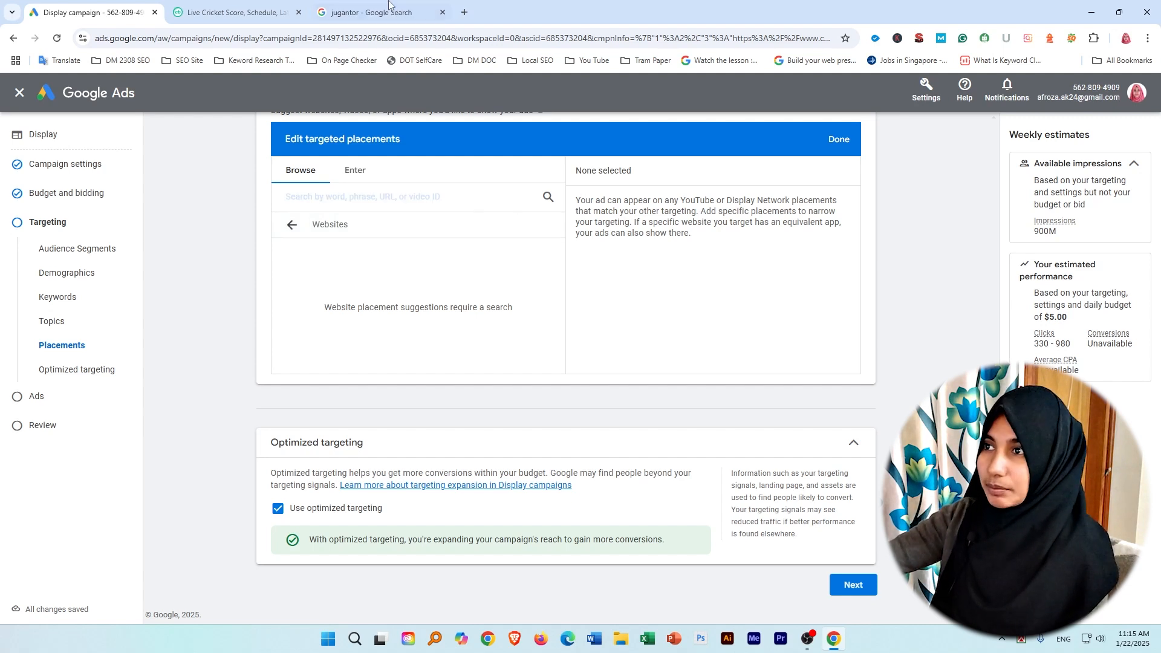
Open the Jugantor news site from its Google search results and copy the site's URL.
left_click(464, 12)
left_click(230, 12)
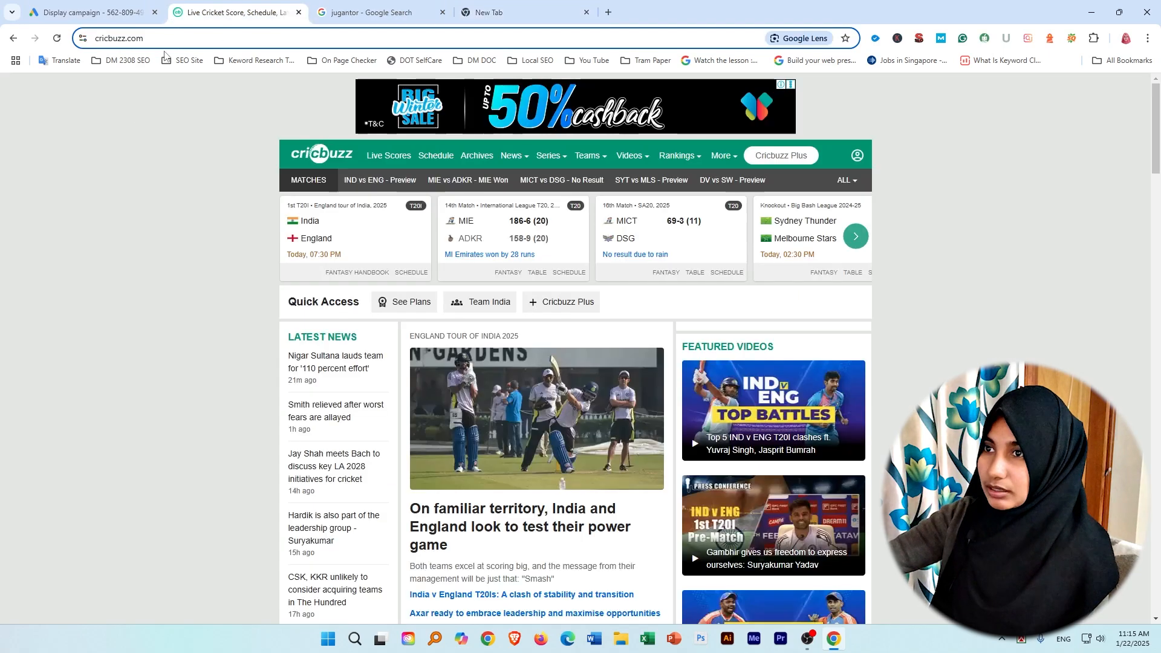
left_click(478, 13)
left_click(417, 13)
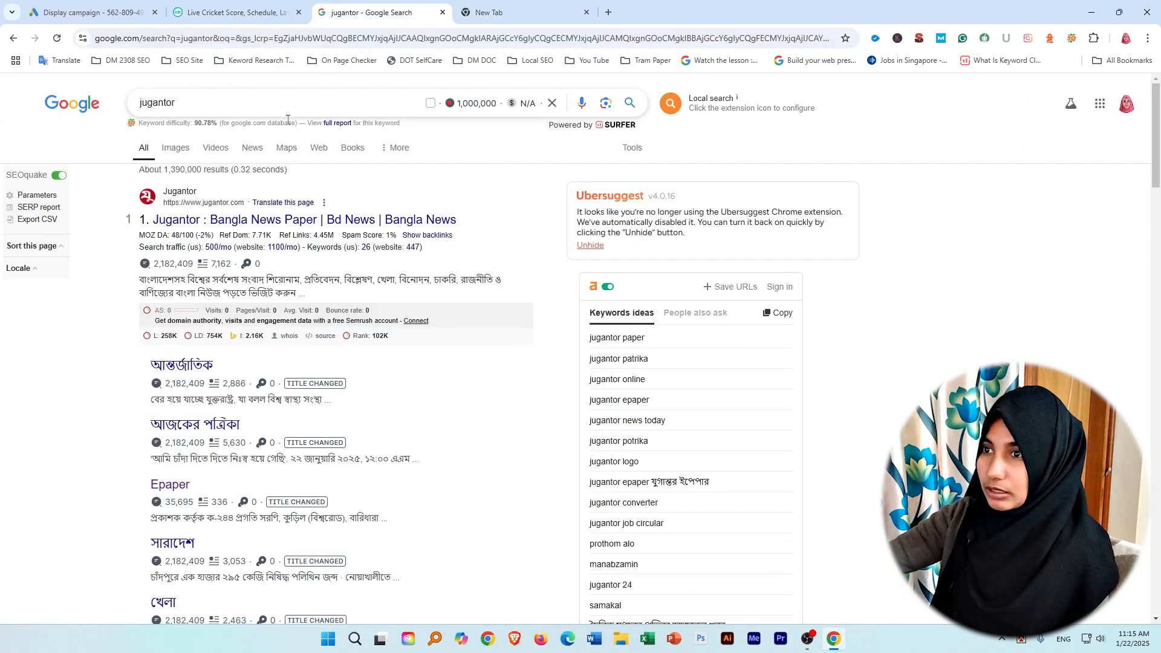
left_click(170, 224)
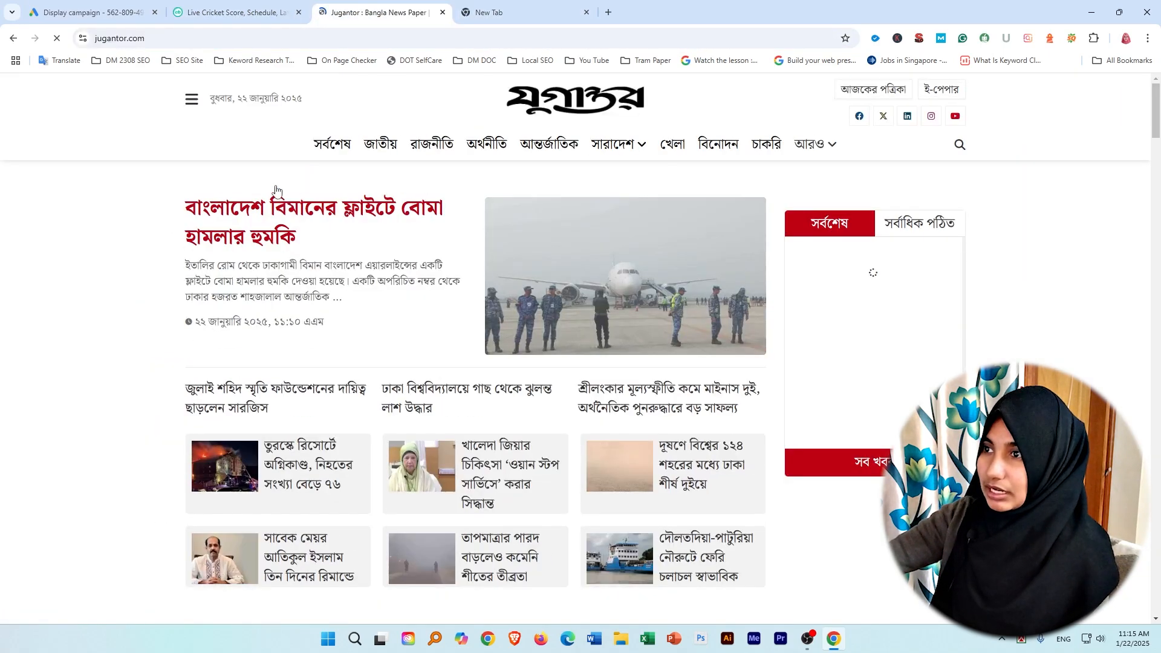
left_click(93, 41)
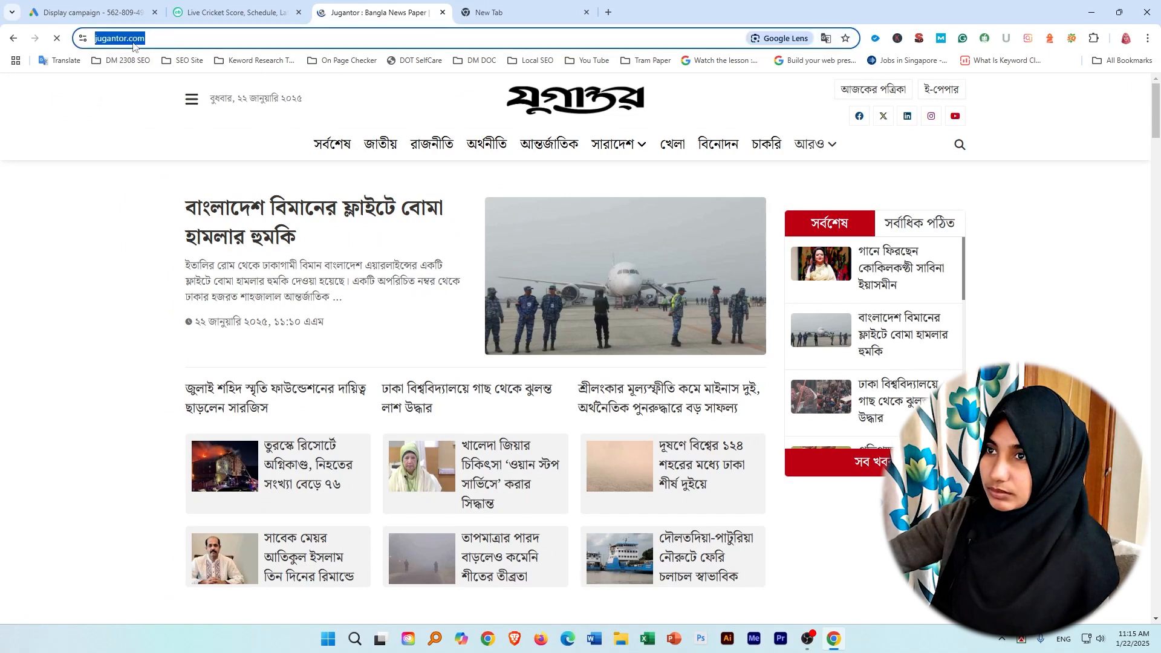
right_click(115, 40)
left_click(148, 149)
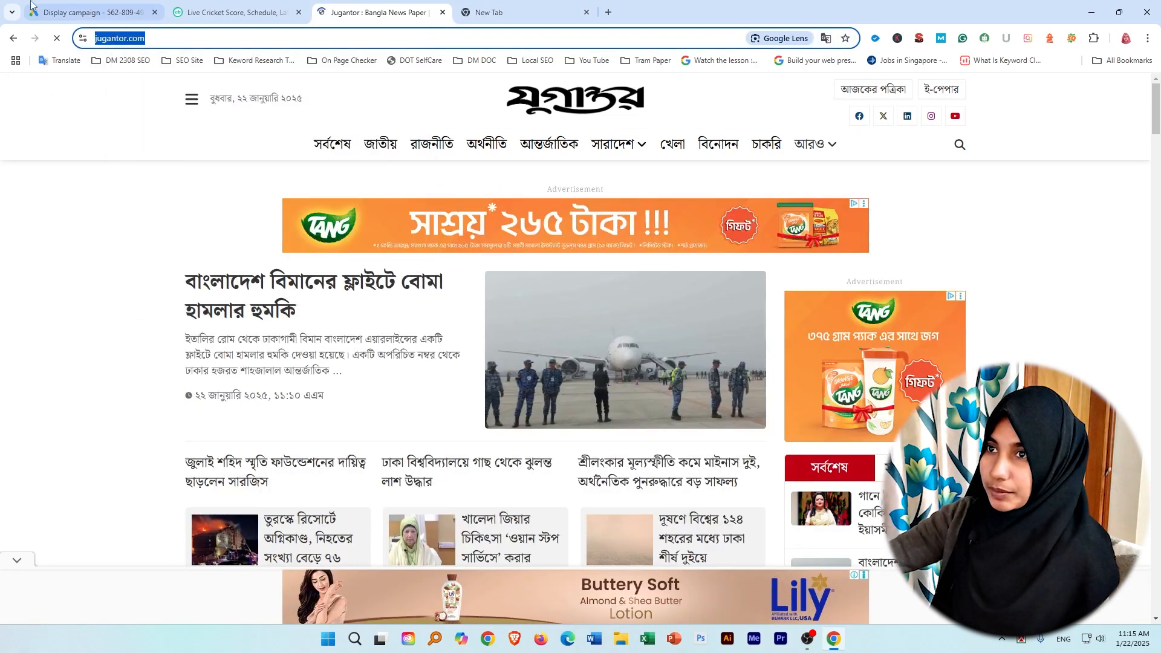
Search the website placements for the copied Jugantor URL, select jugantor.com and save the targeted placements.
left_click(90, 12)
right_click(333, 198)
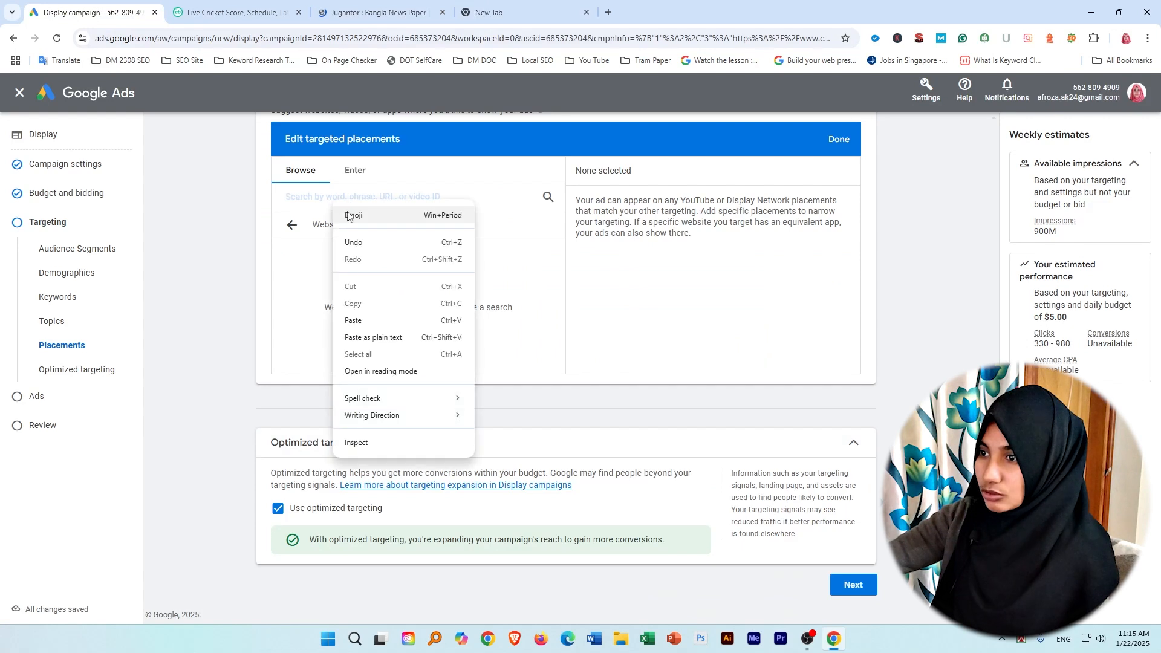
left_click(350, 320)
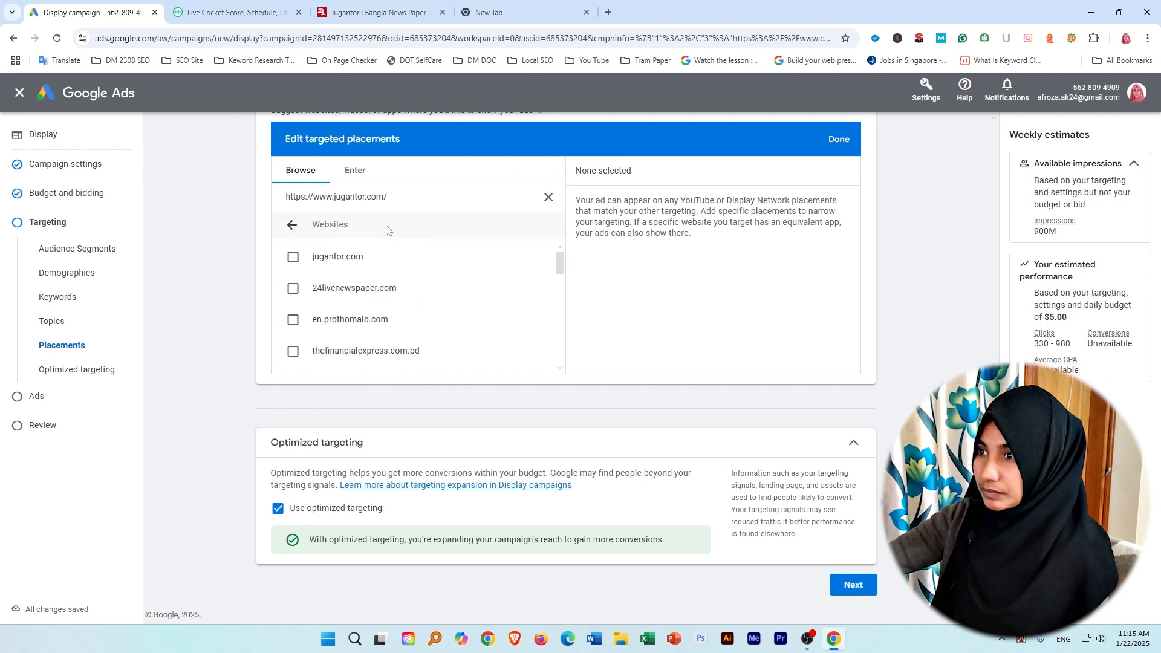
left_click(292, 257)
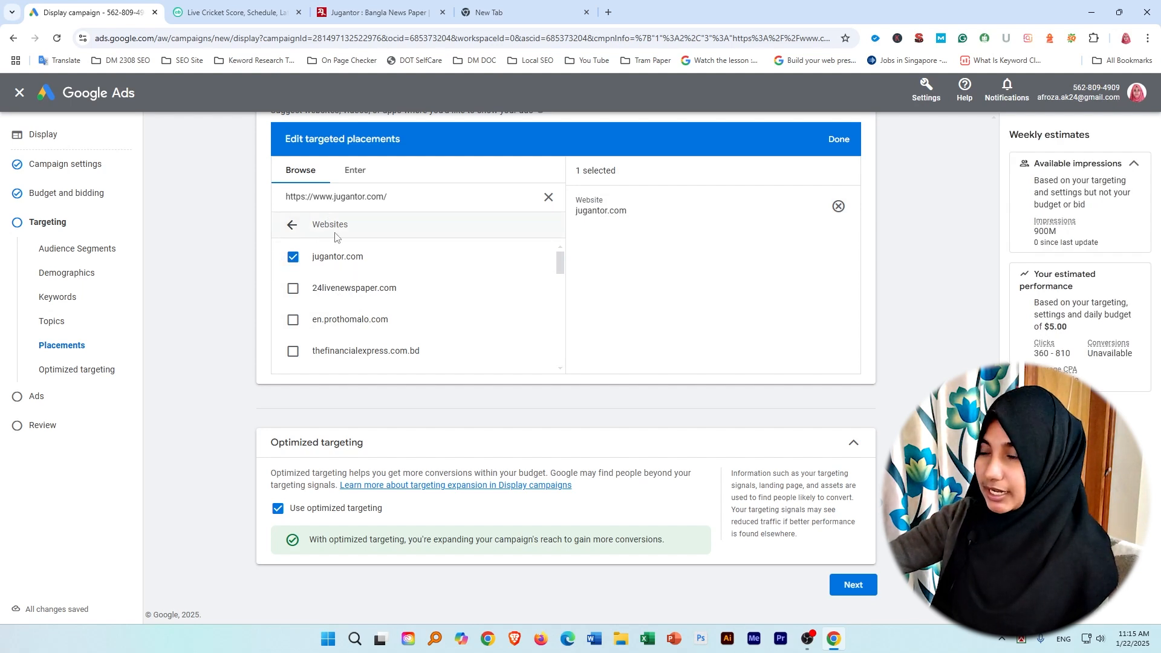
scroll(368, 310, "down", 5)
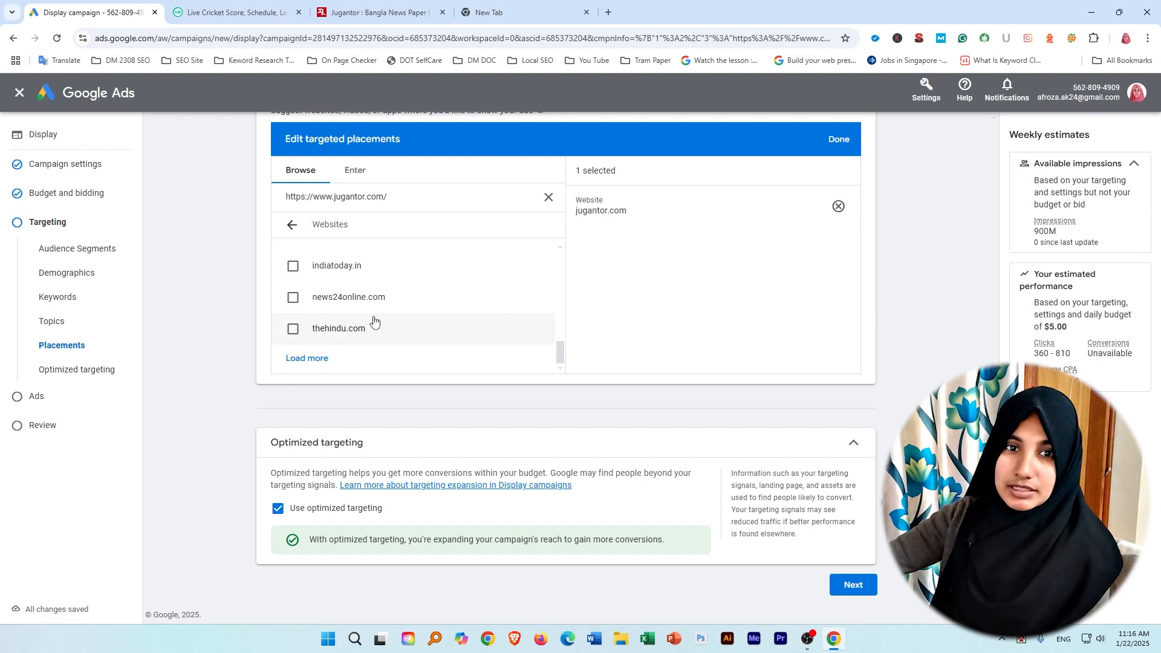
scroll(363, 310, "up", 5)
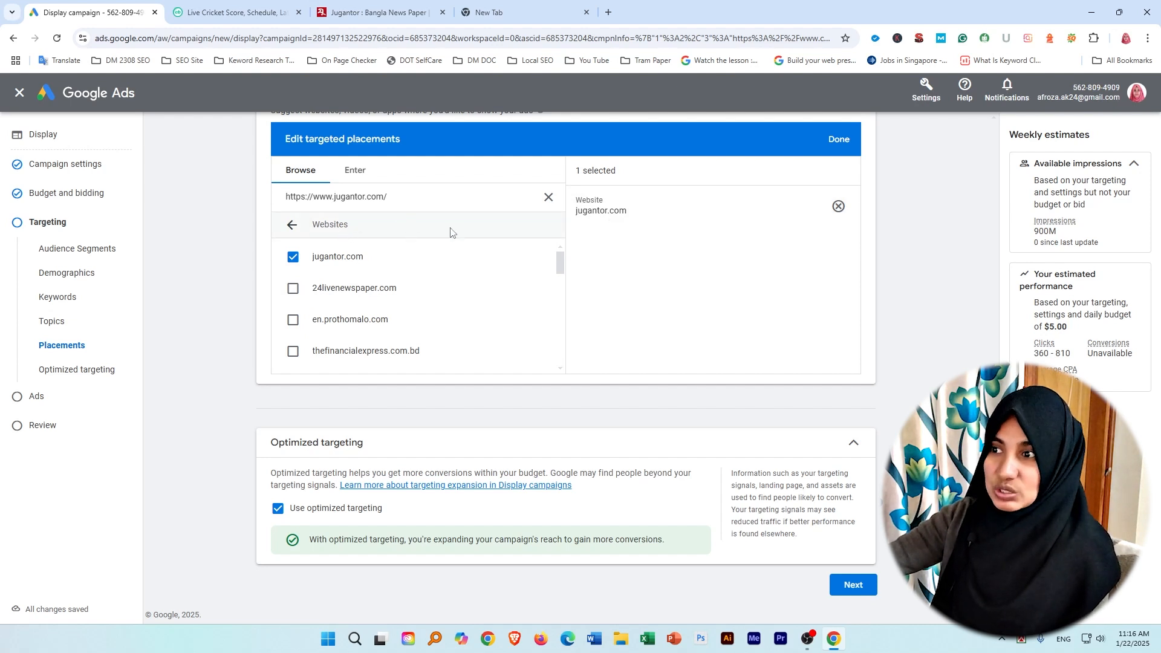
left_click(290, 226)
left_click(839, 139)
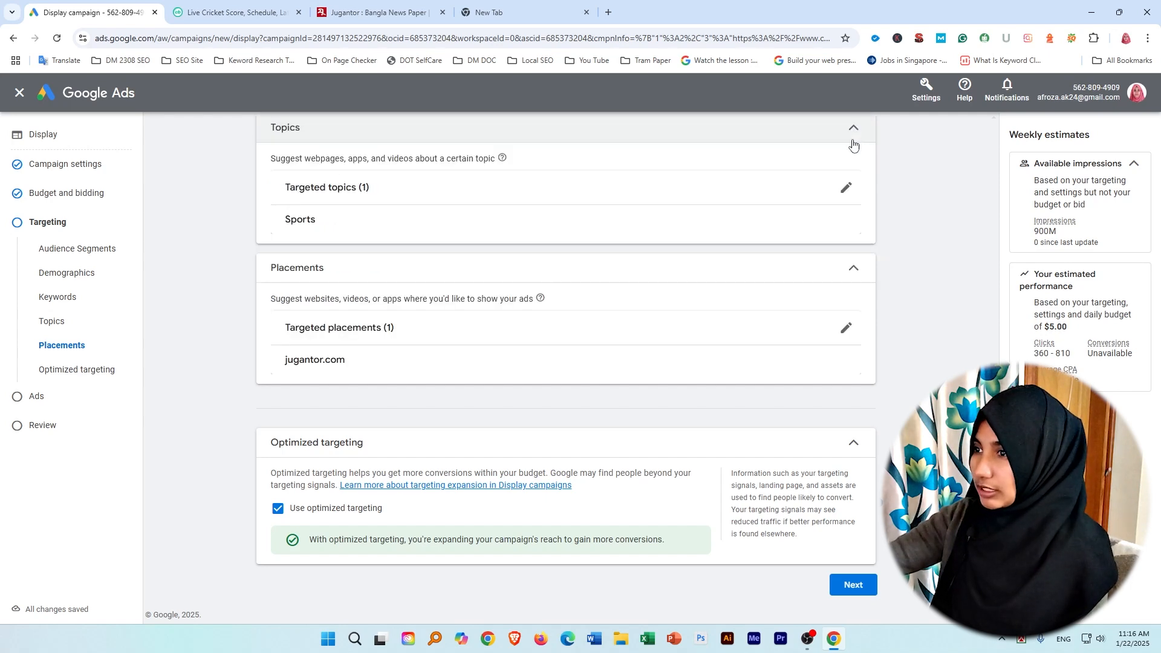
Continue to ad creation and set the responsive display ad's business name to "Sports".
left_click(849, 583)
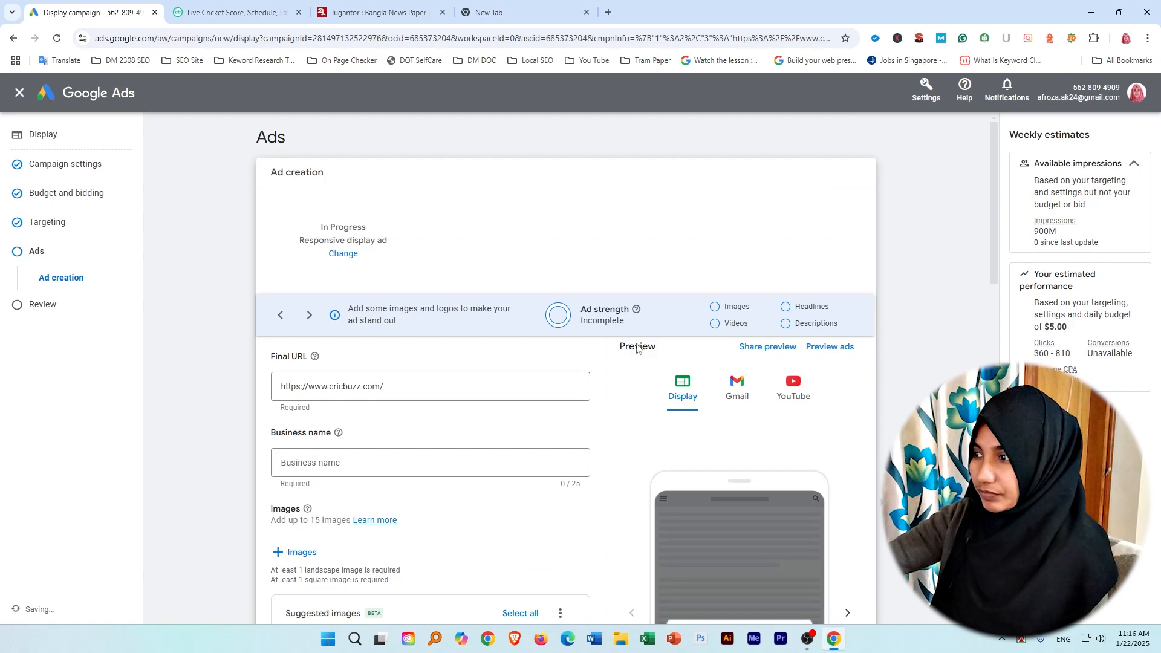
scroll(518, 336, "down", 4)
scroll(518, 336, "up", 4)
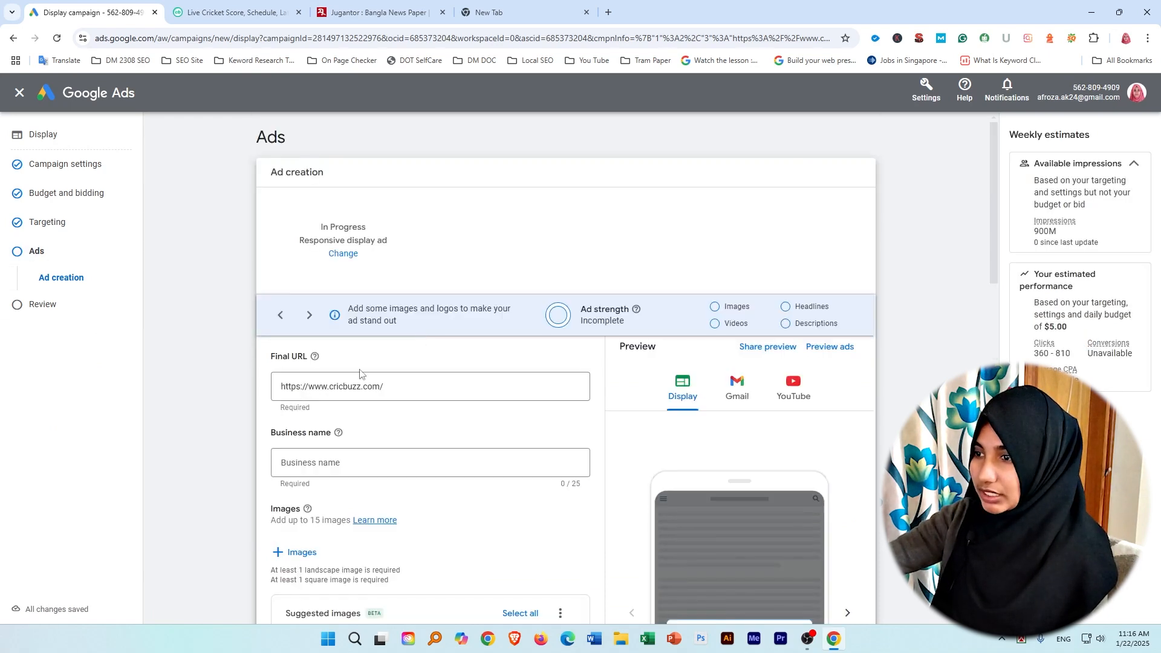
left_click(321, 463)
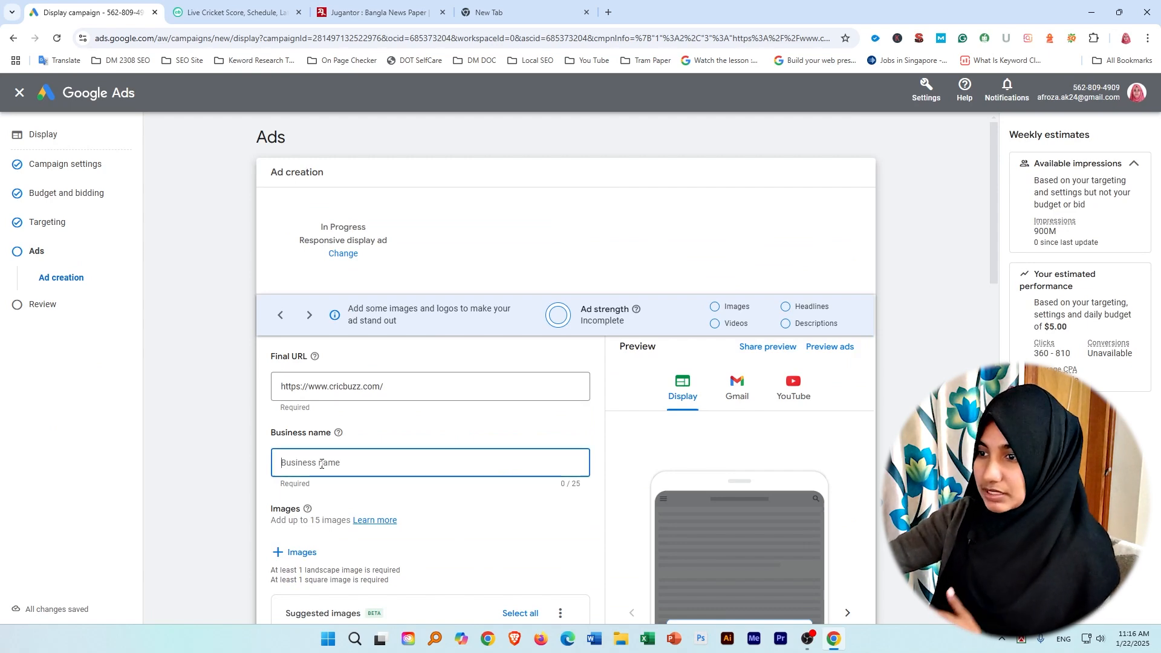
type("Sports")
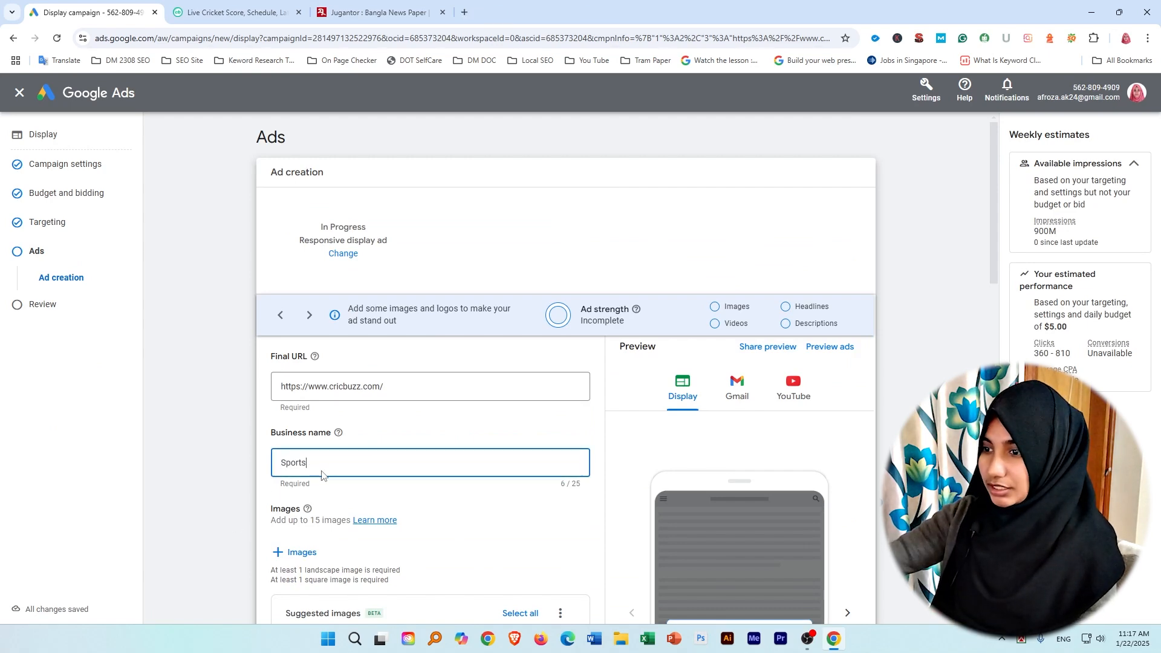
Add three suggested images from the URL: the batsman in blue, the players in white, and the training session.
scroll(342, 463, "down", 3)
scroll(363, 461, "up", 3)
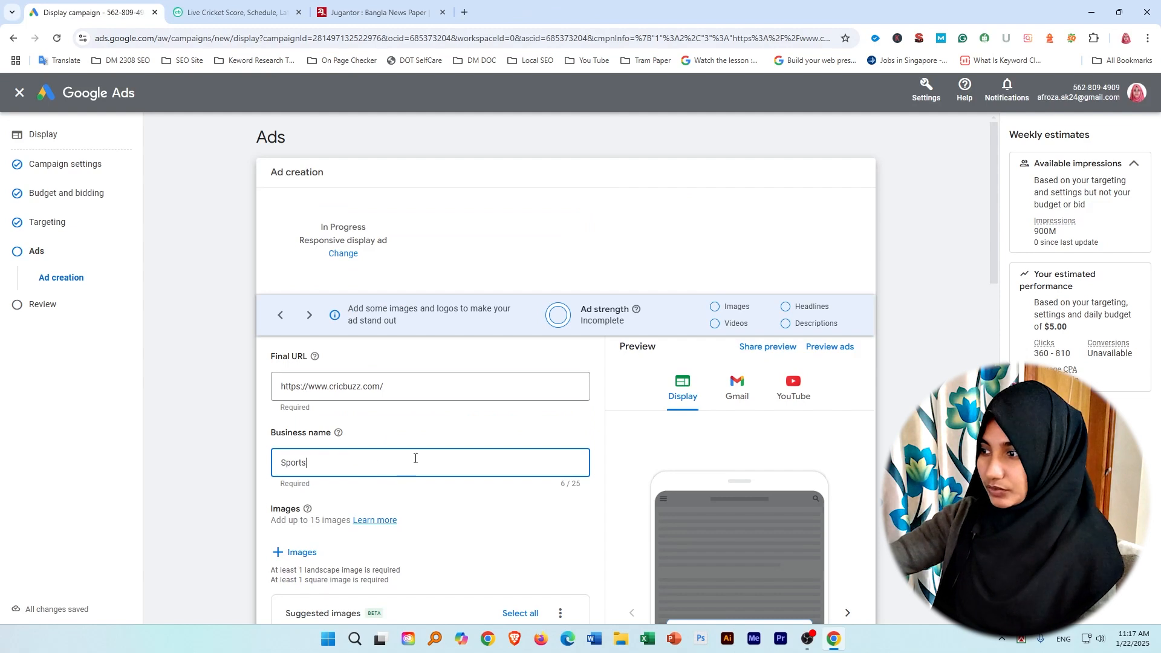
scroll(415, 458, "down", 4)
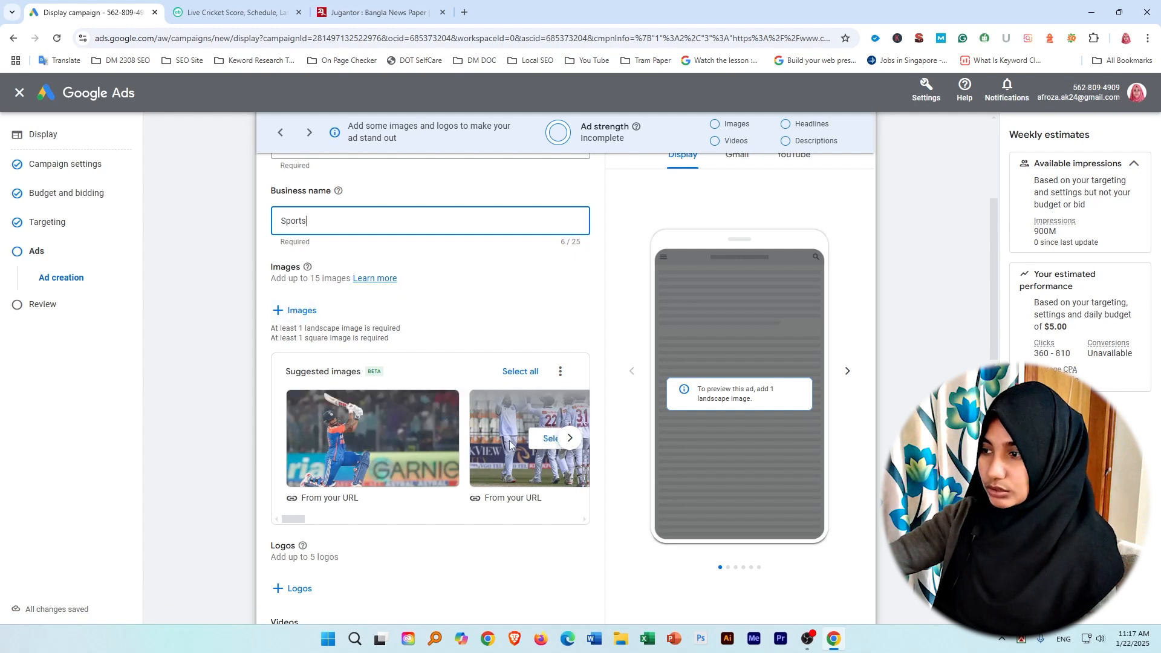
left_click(571, 439)
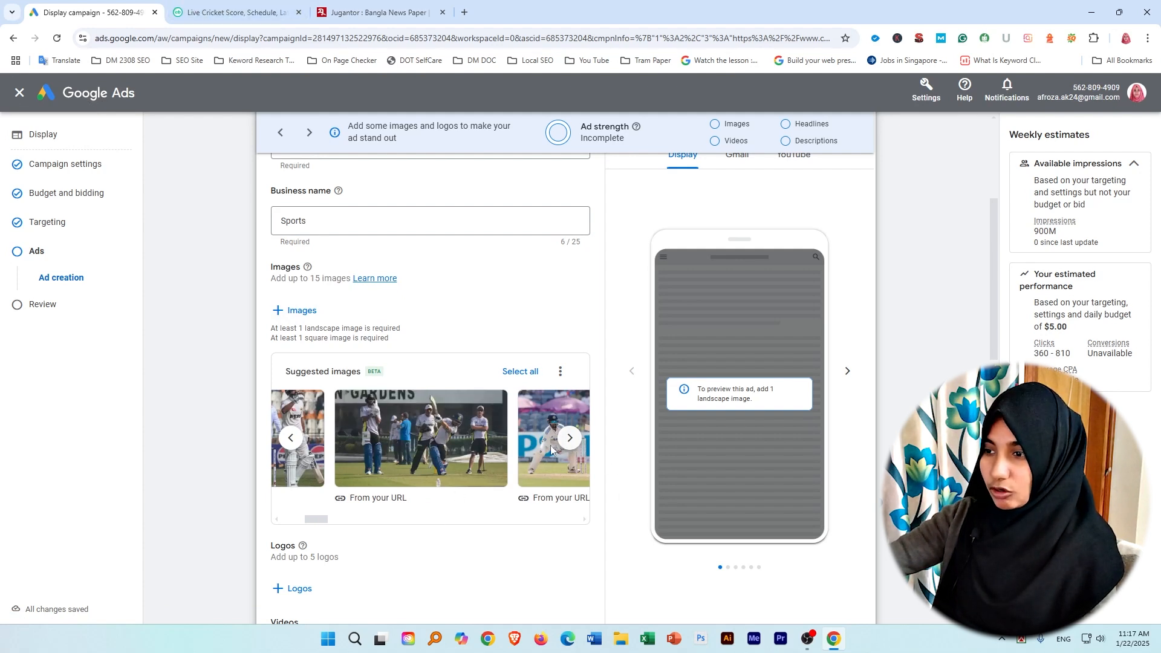
left_click(290, 438)
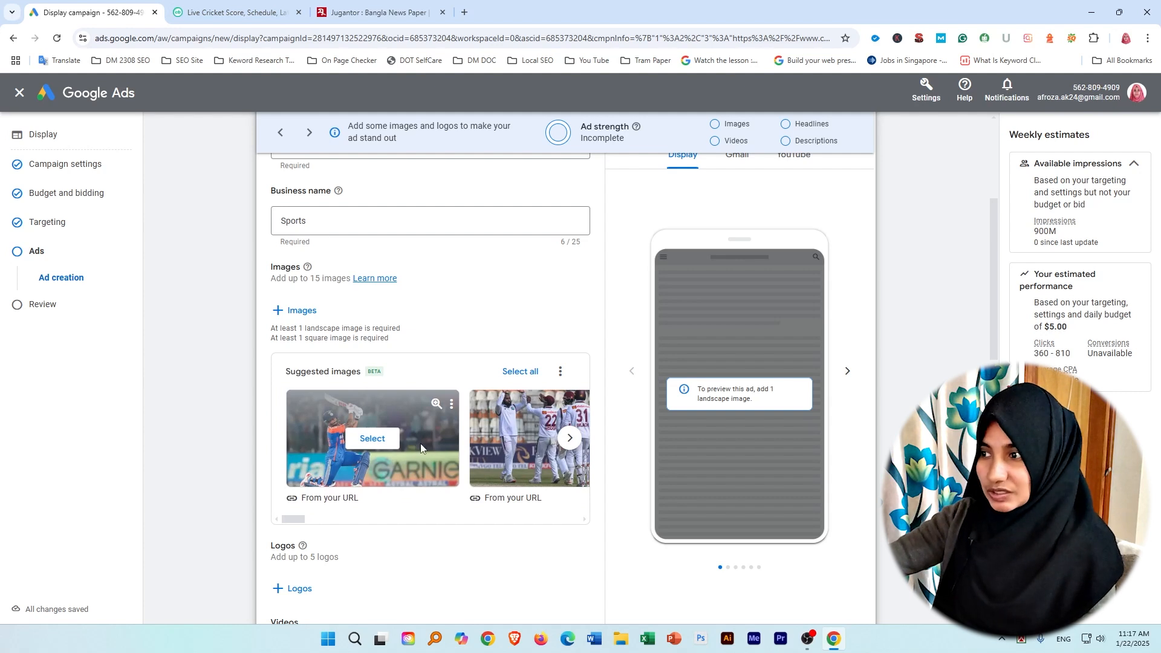
left_click(372, 438)
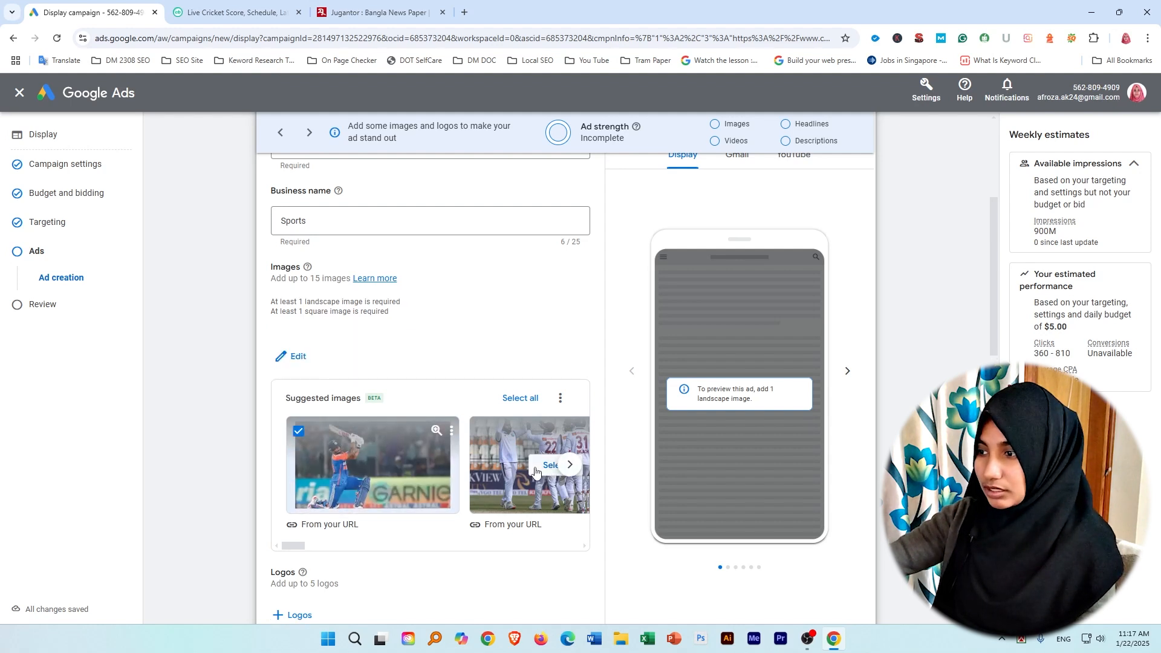
left_click(543, 467)
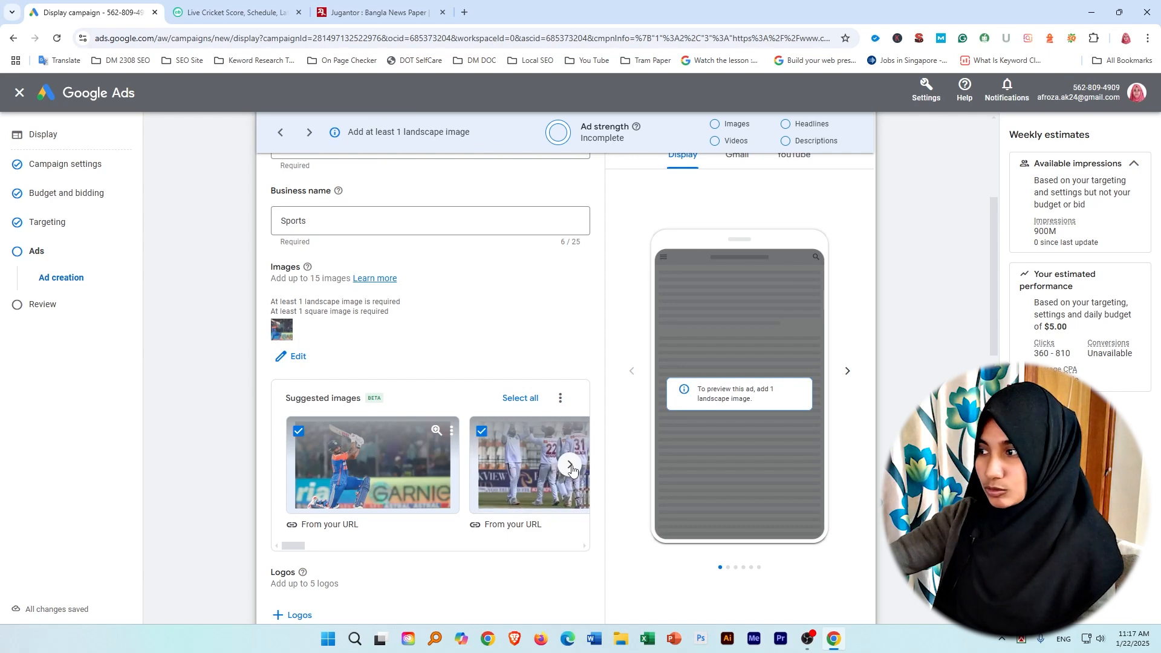
left_click(571, 466)
left_click(429, 466)
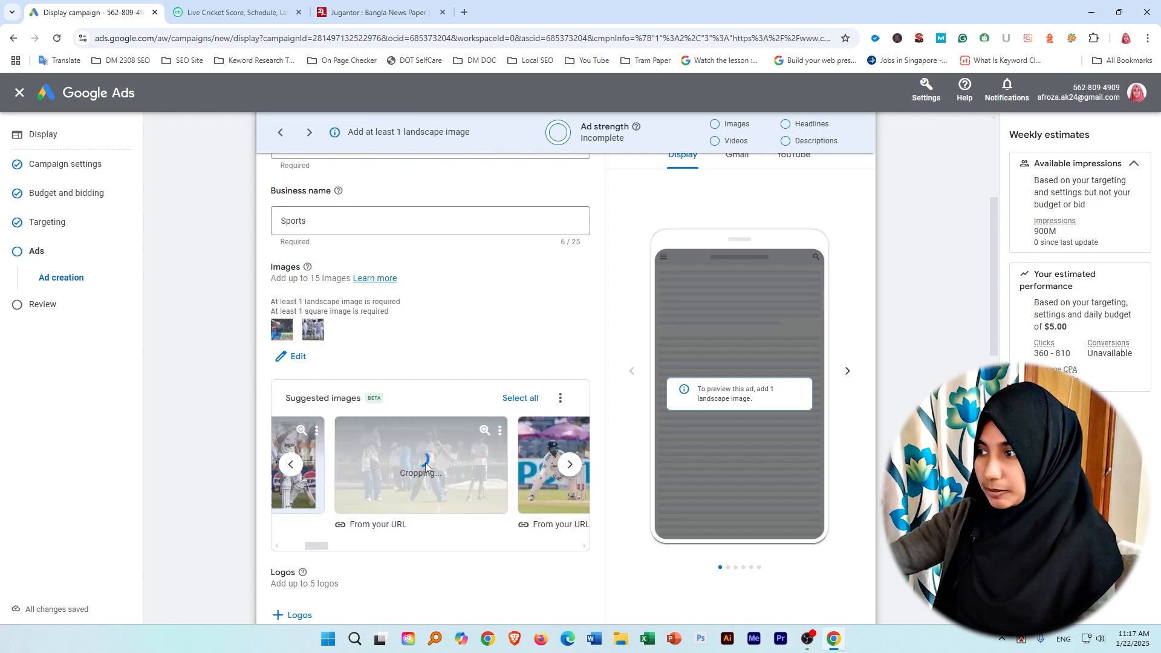
Add the square "Australia vs Ba..." image from the asset library as the ad's logo and save it.
scroll(280, 397, "down", 4)
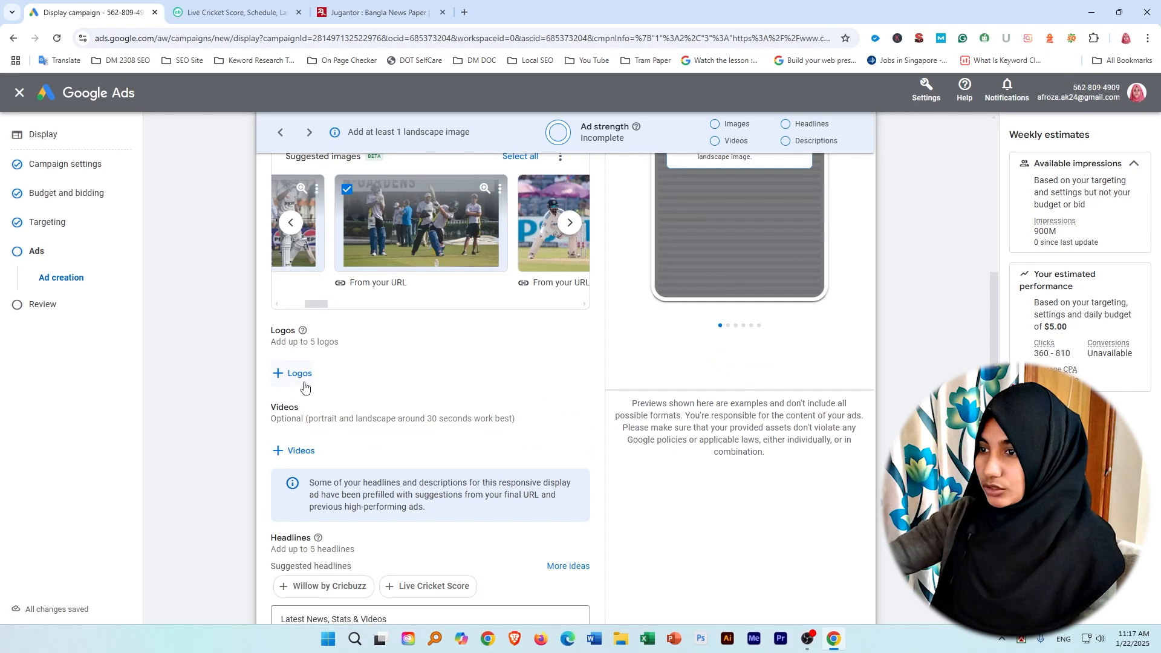
left_click(302, 378)
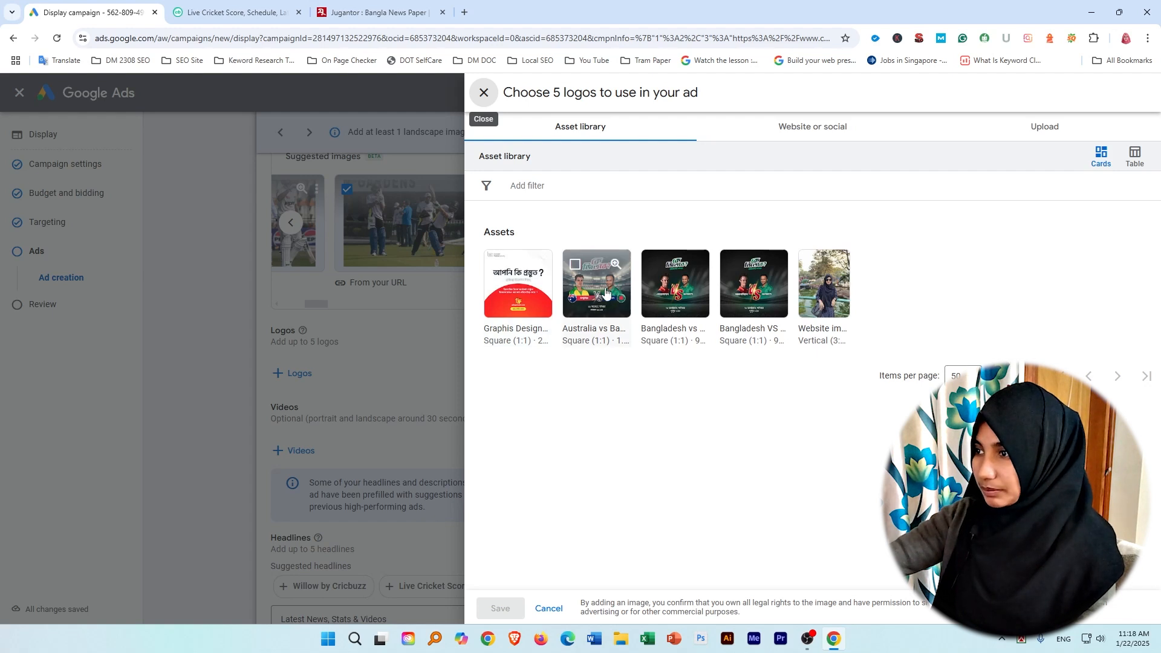
left_click(575, 265)
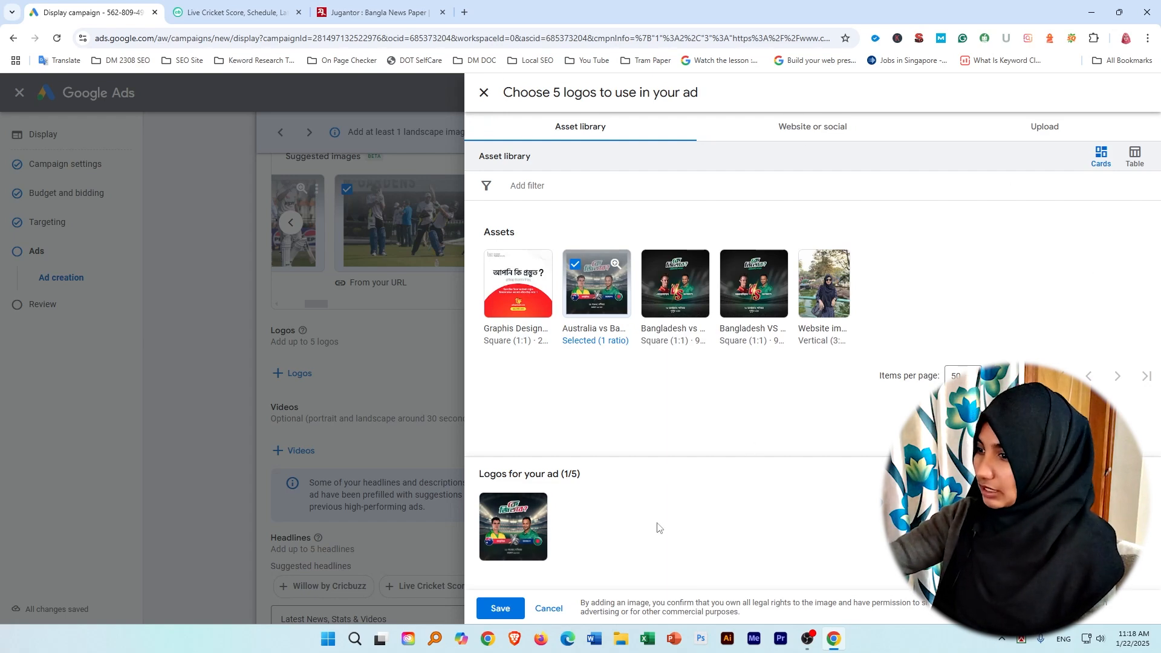
left_click(502, 607)
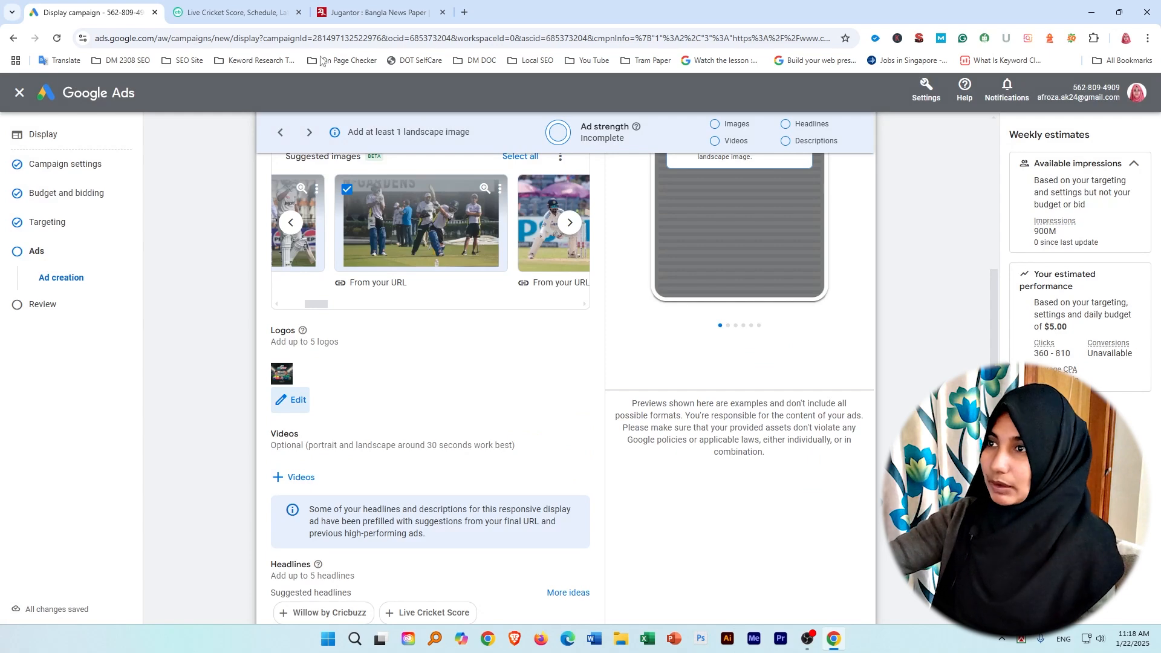
Look over the header and logo of the Cricbuzz homepage in the browser and return to the Google Ads campaign.
left_click(229, 11)
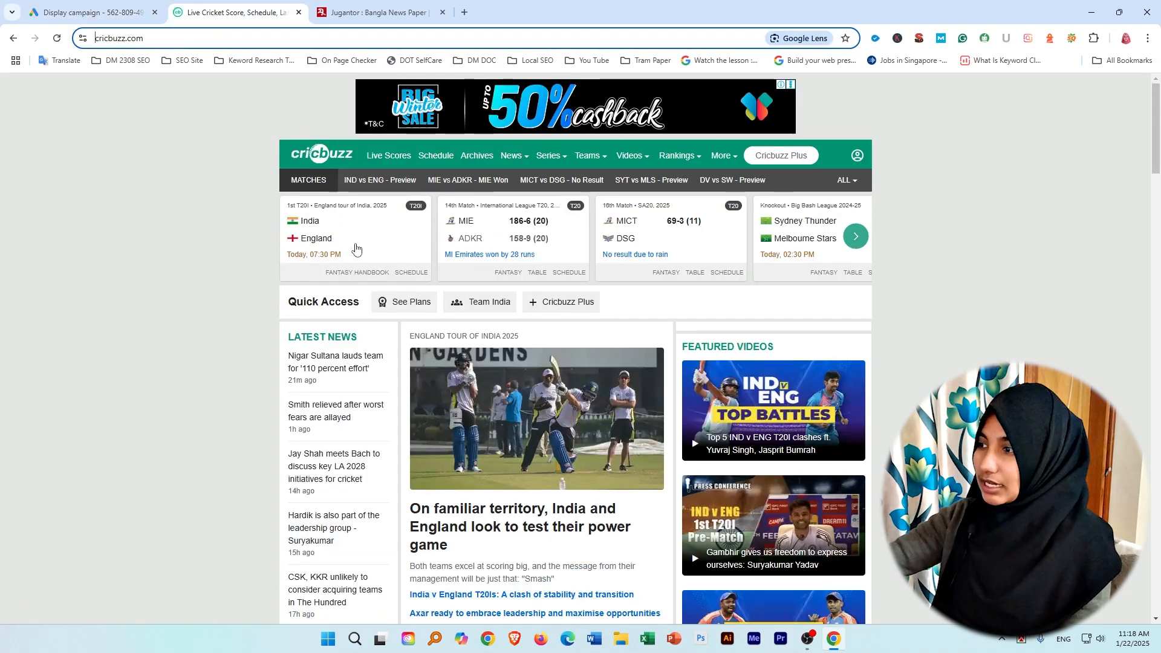
scroll(578, 493, "down", 8)
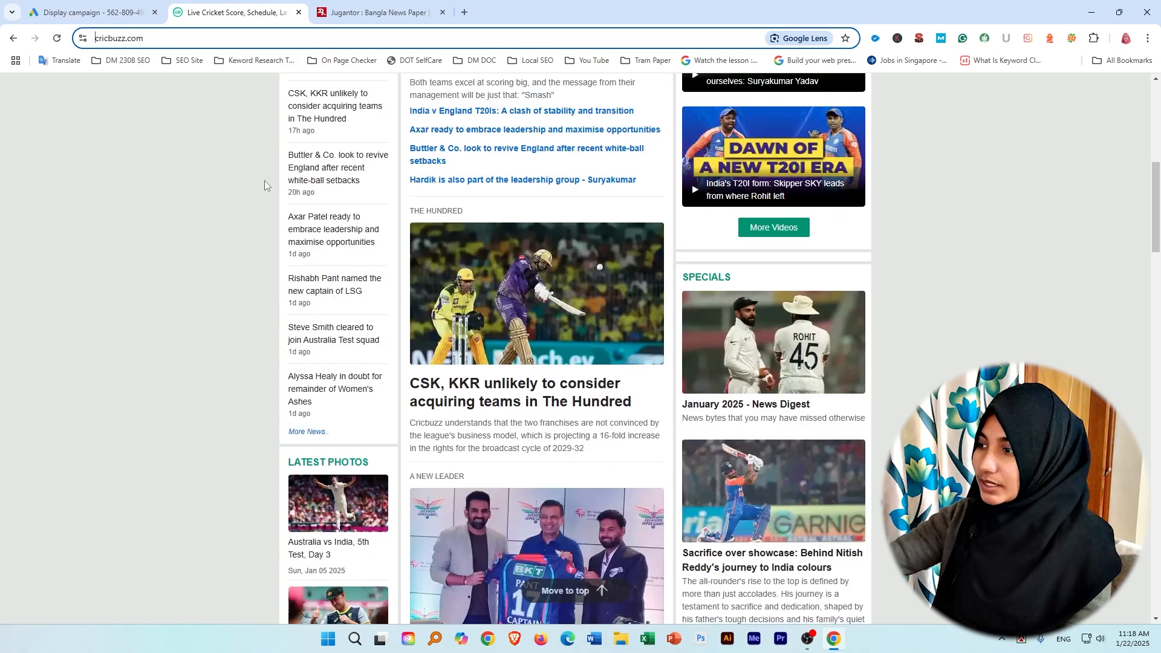
scroll(559, 463, "up", 8)
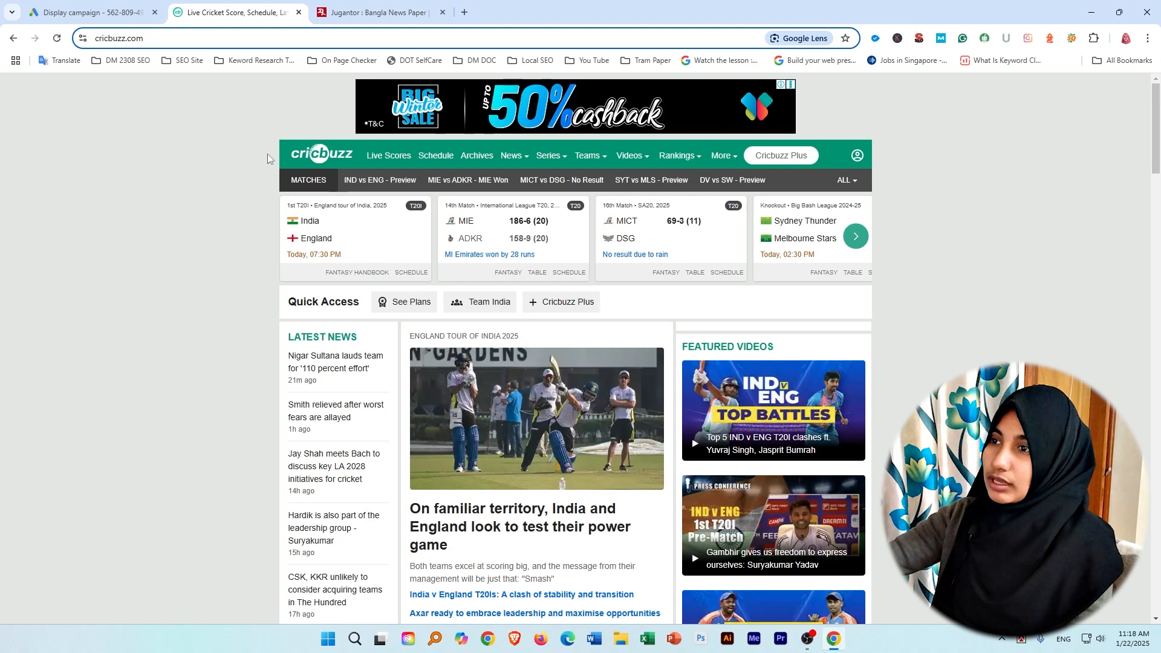
left_click_drag(289, 138, 334, 200)
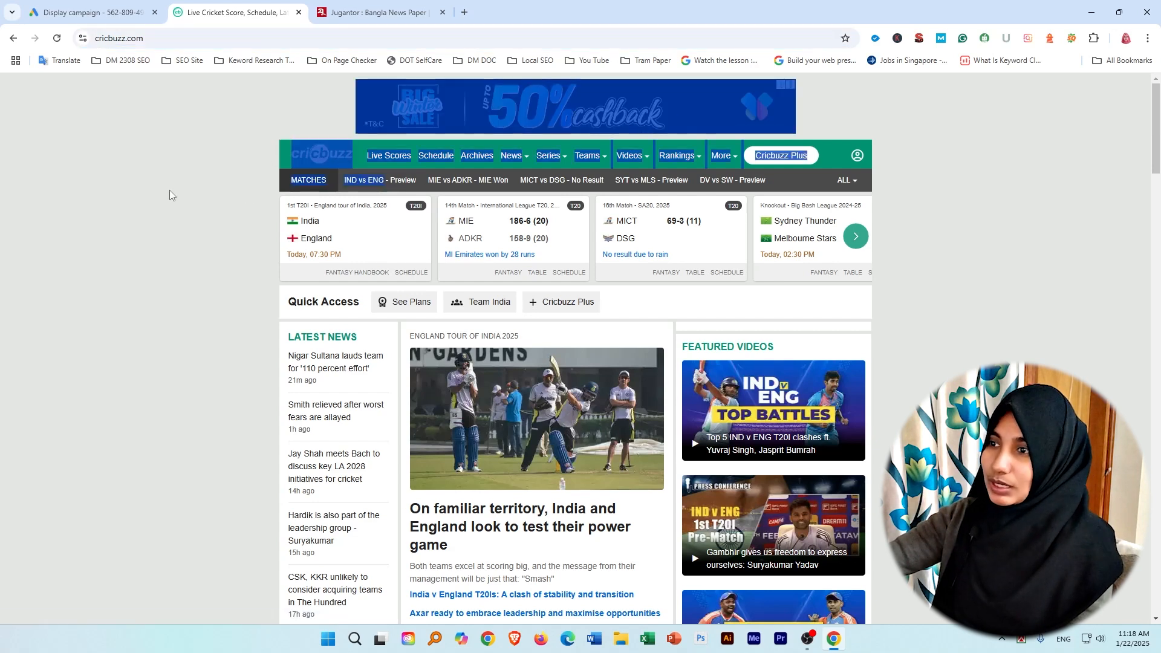
left_click(255, 142)
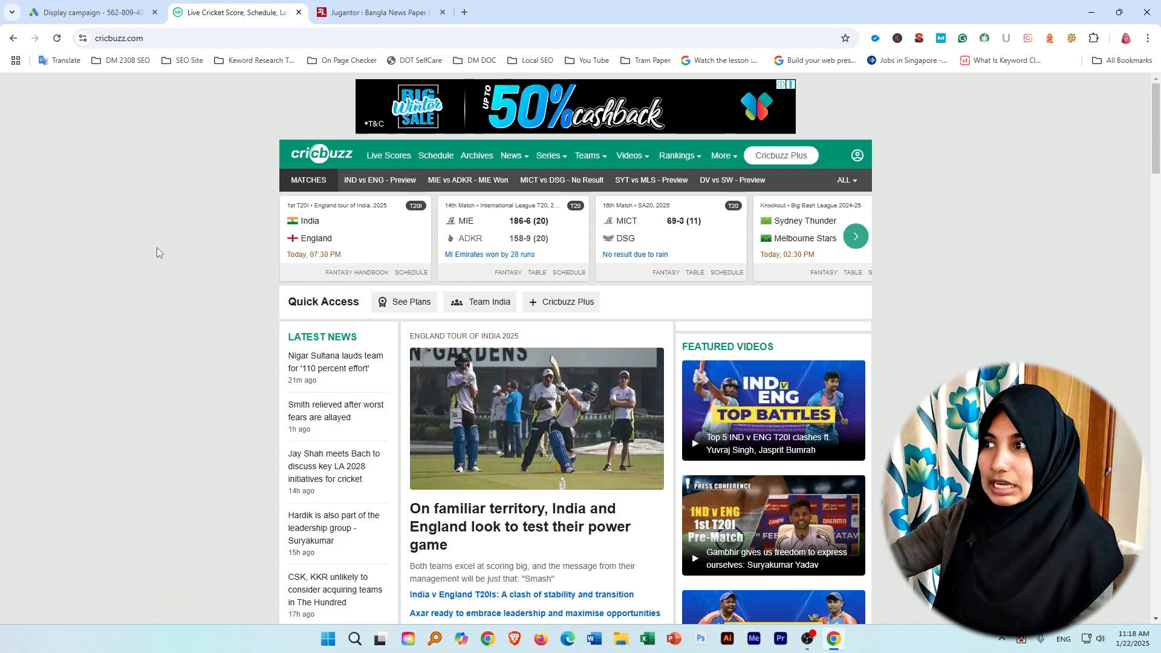
left_click(90, 12)
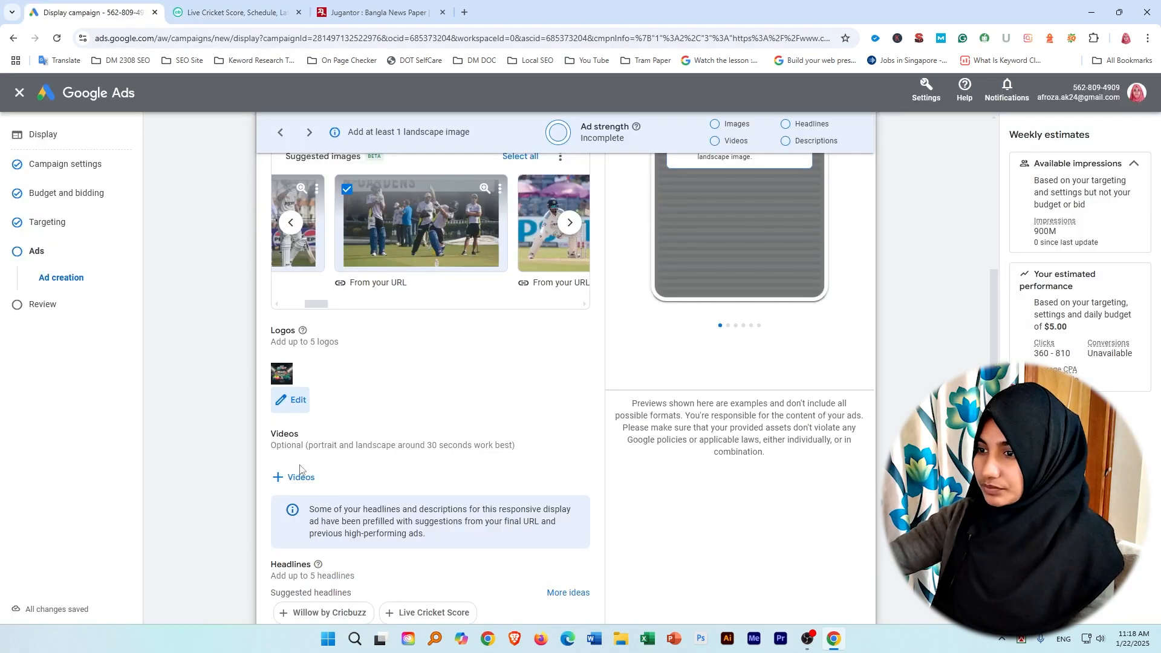
Add the suggested headlines "Willow by Cricbuzz" and "Live Cricket Score" to the responsive display ad.
scroll(481, 479, "down", 4)
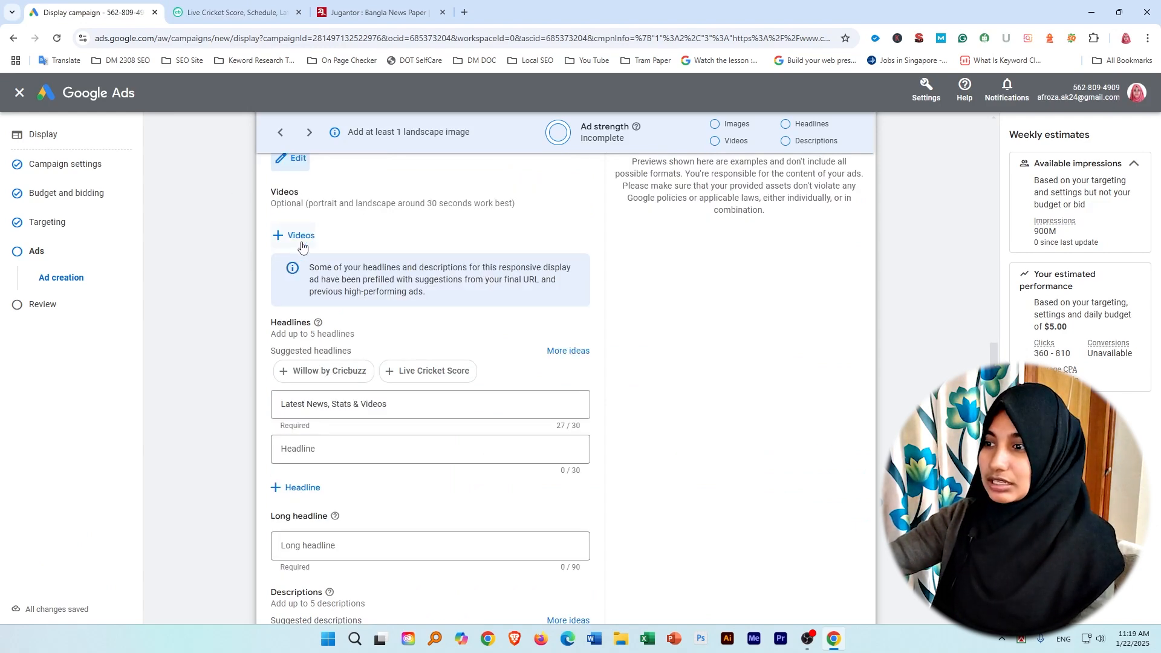
scroll(302, 246, "up", 7)
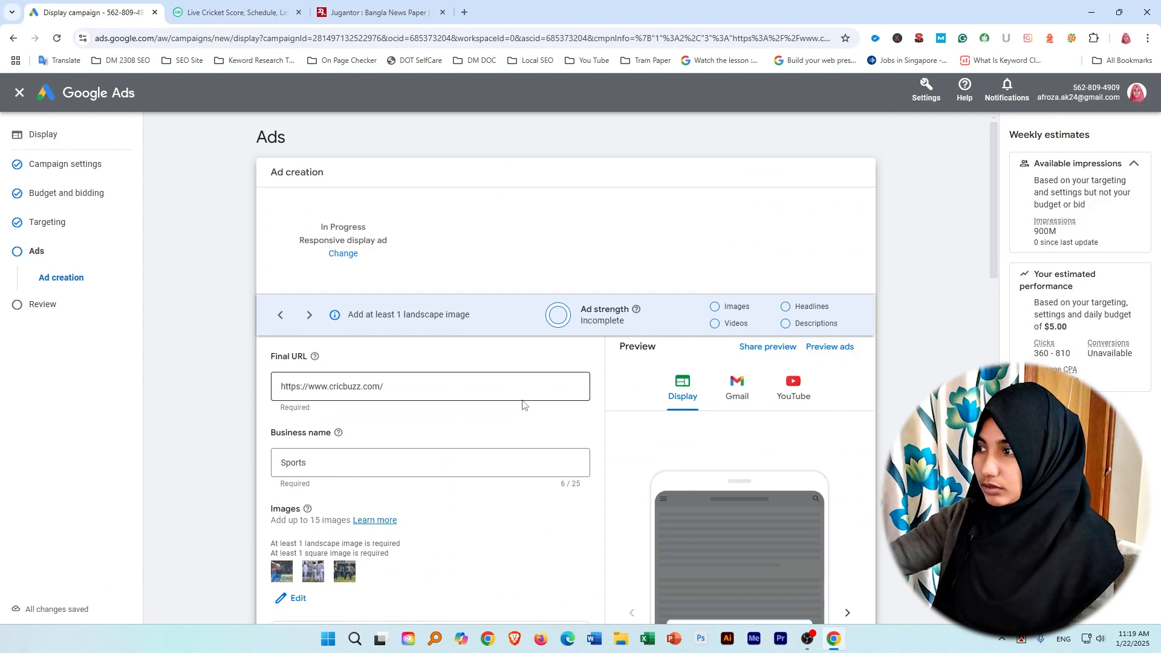
scroll(520, 406, "down", 7)
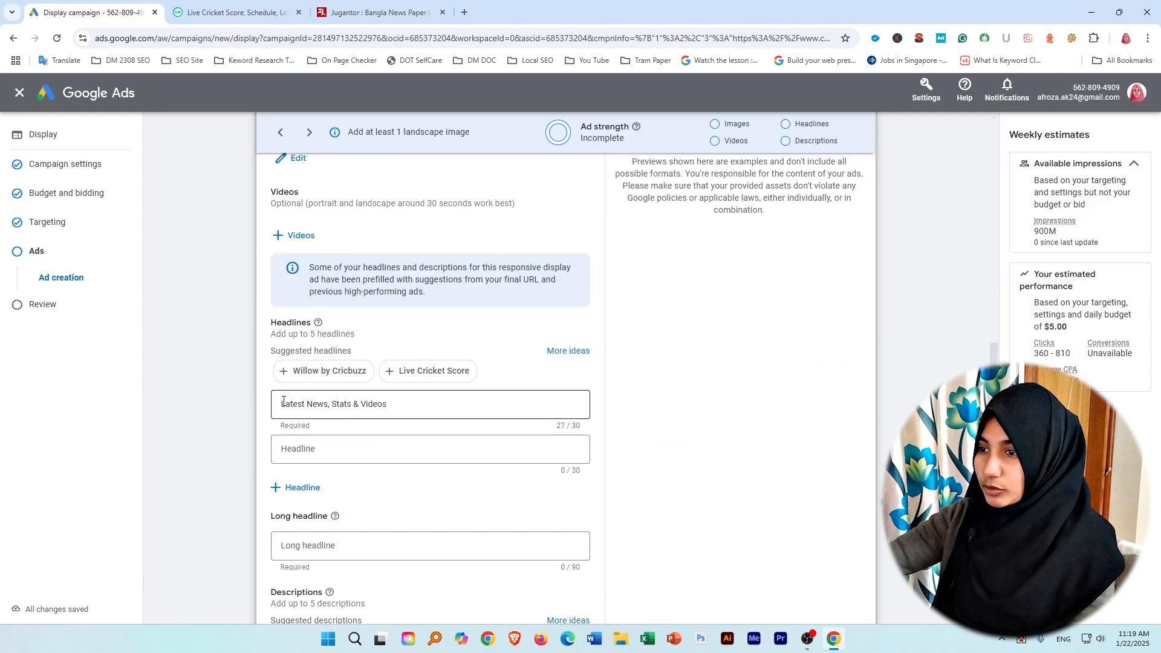
left_click_drag(402, 410, 283, 403)
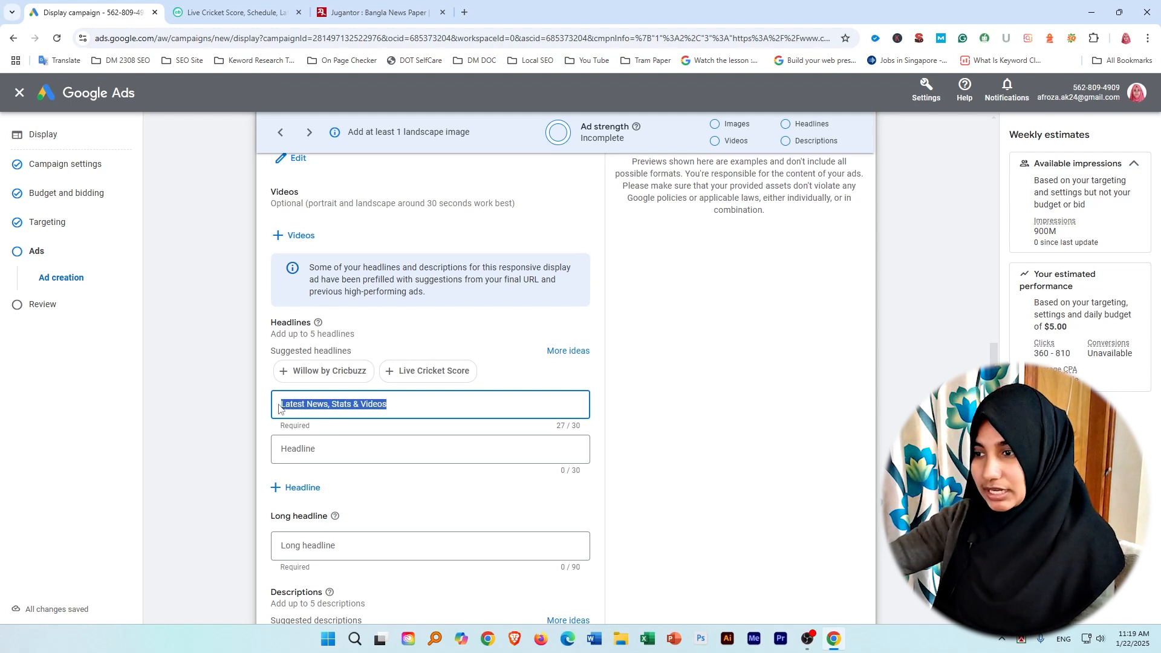
left_click(409, 409)
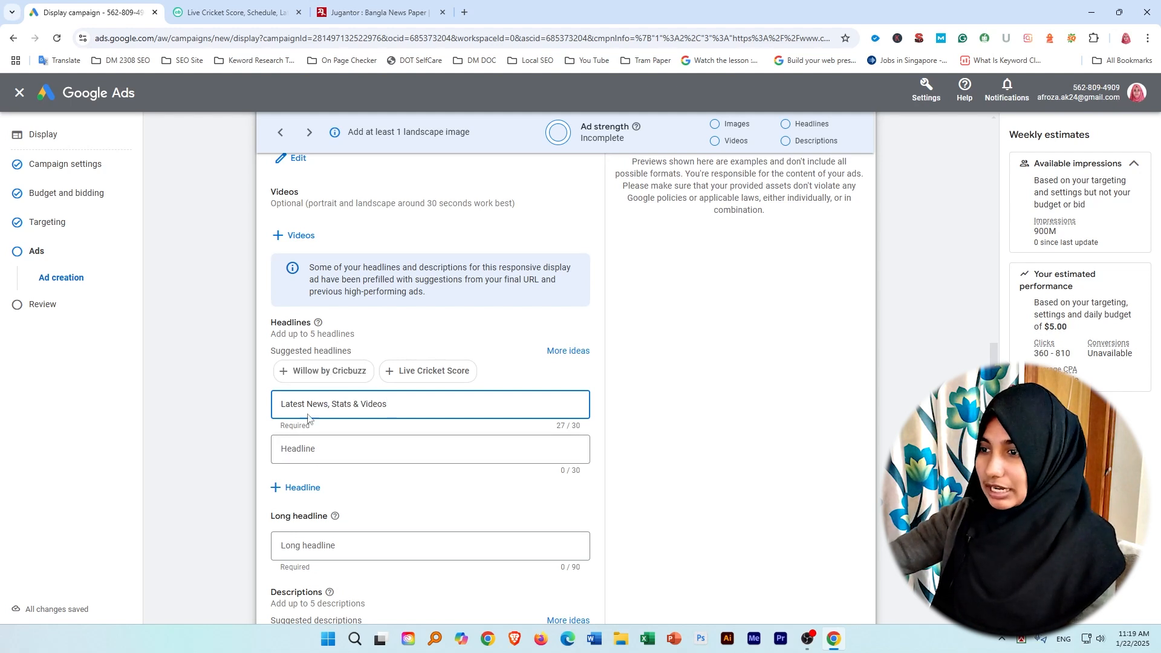
left_click(302, 450)
left_click(330, 371)
left_click(334, 493)
left_click(331, 371)
scroll(465, 384, "down", 4)
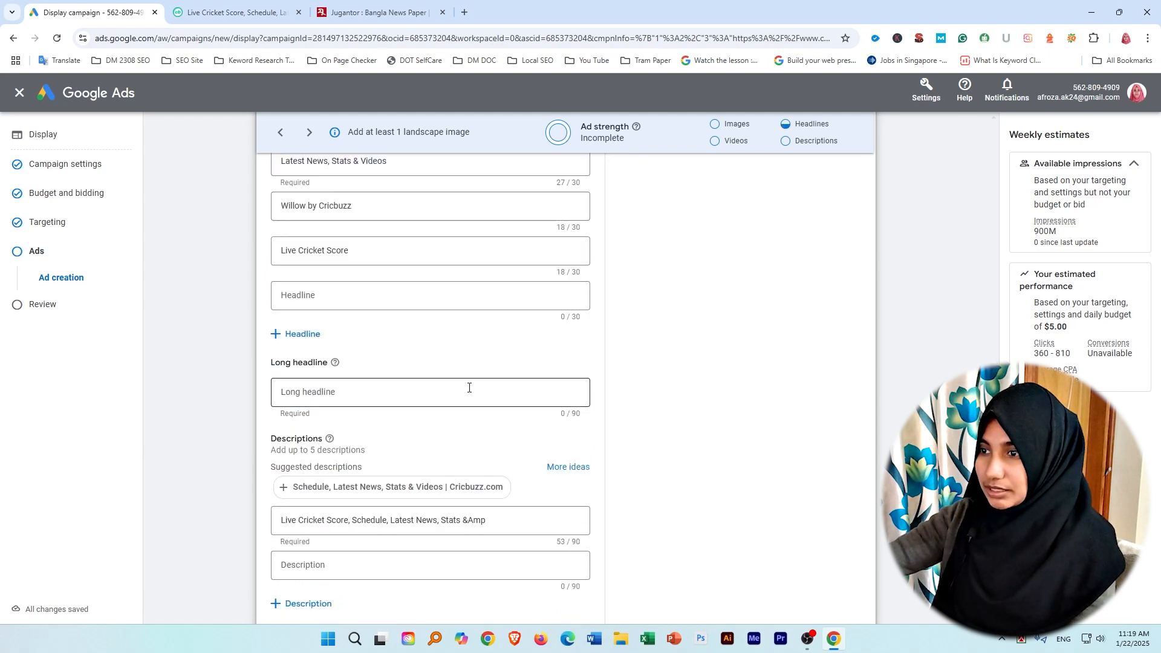
Set the ad's long headline to "Cricket score".
scroll(465, 399, "up", 10)
scroll(484, 404, "down", 10)
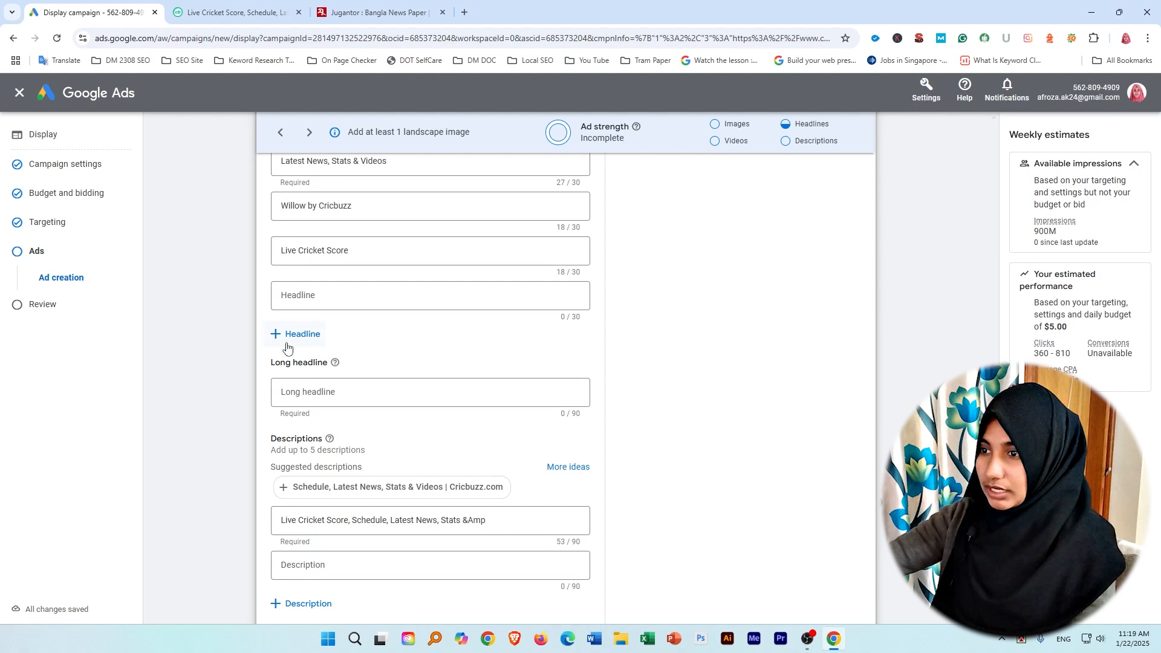
left_click(296, 396)
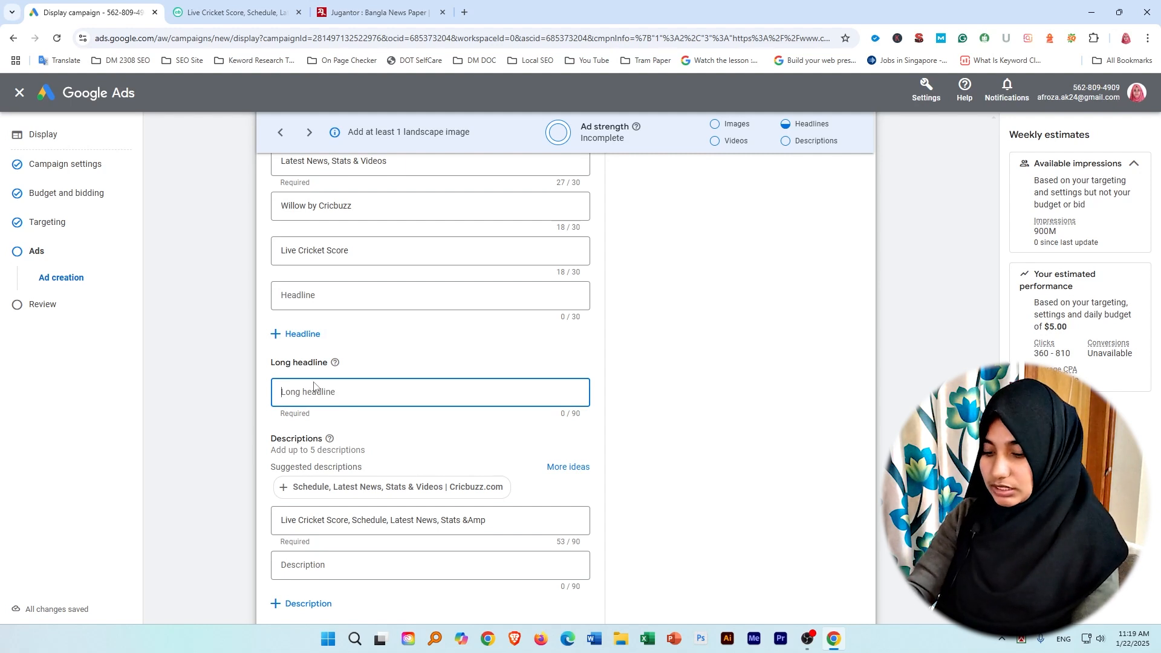
type("Cricket")
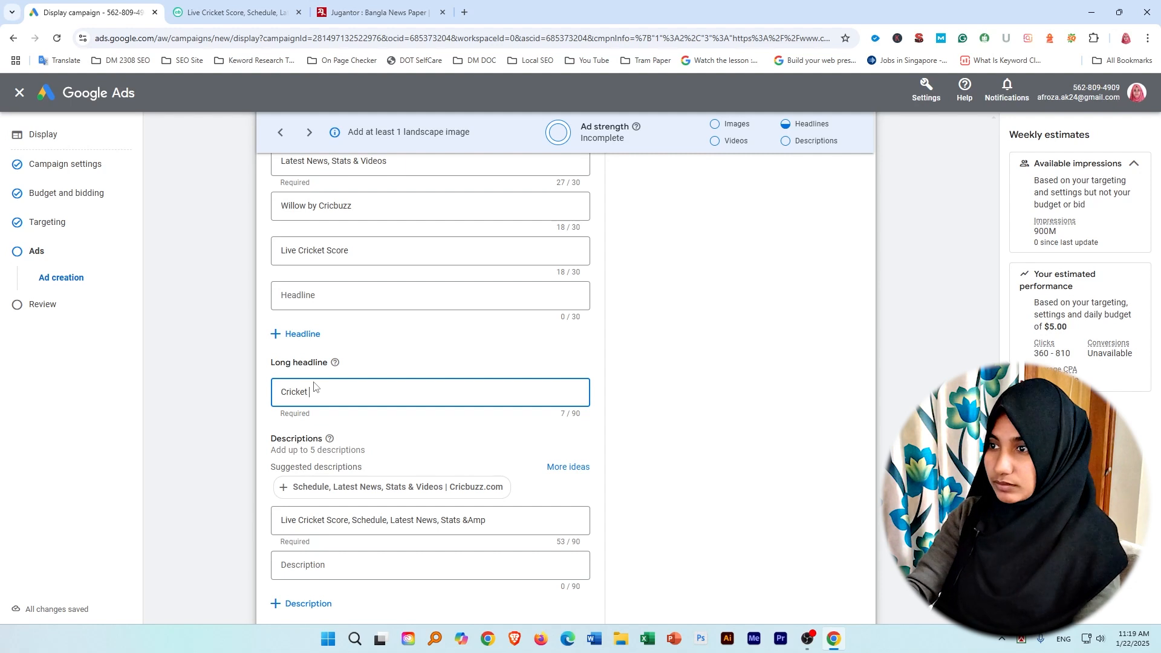
type(" score")
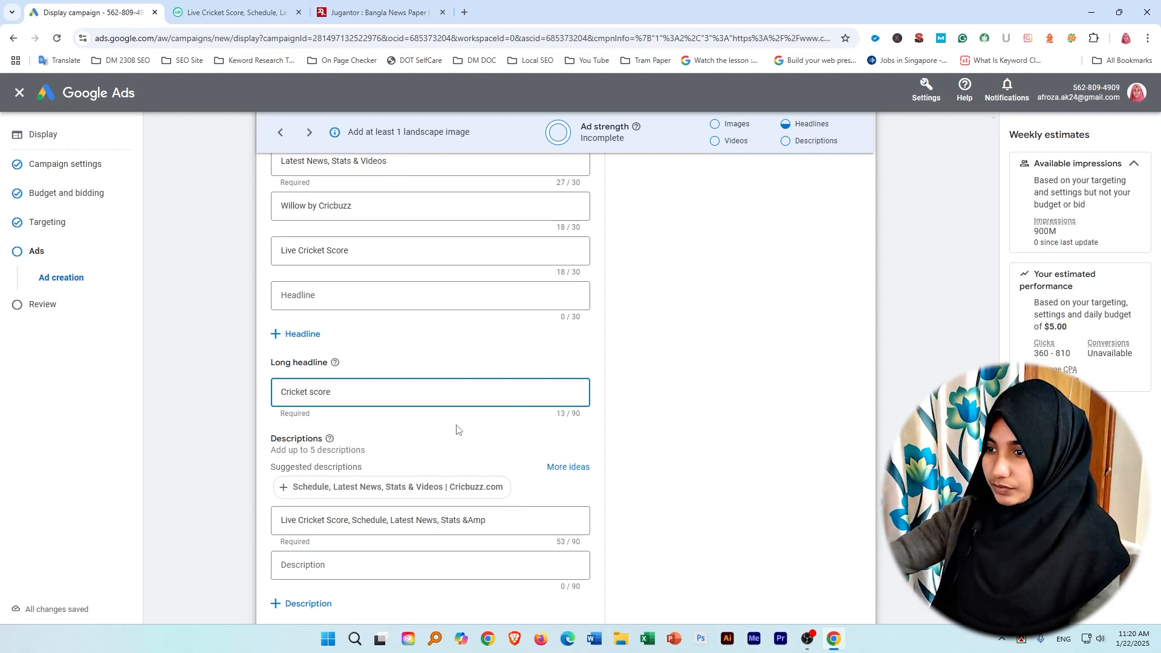
left_click(382, 434)
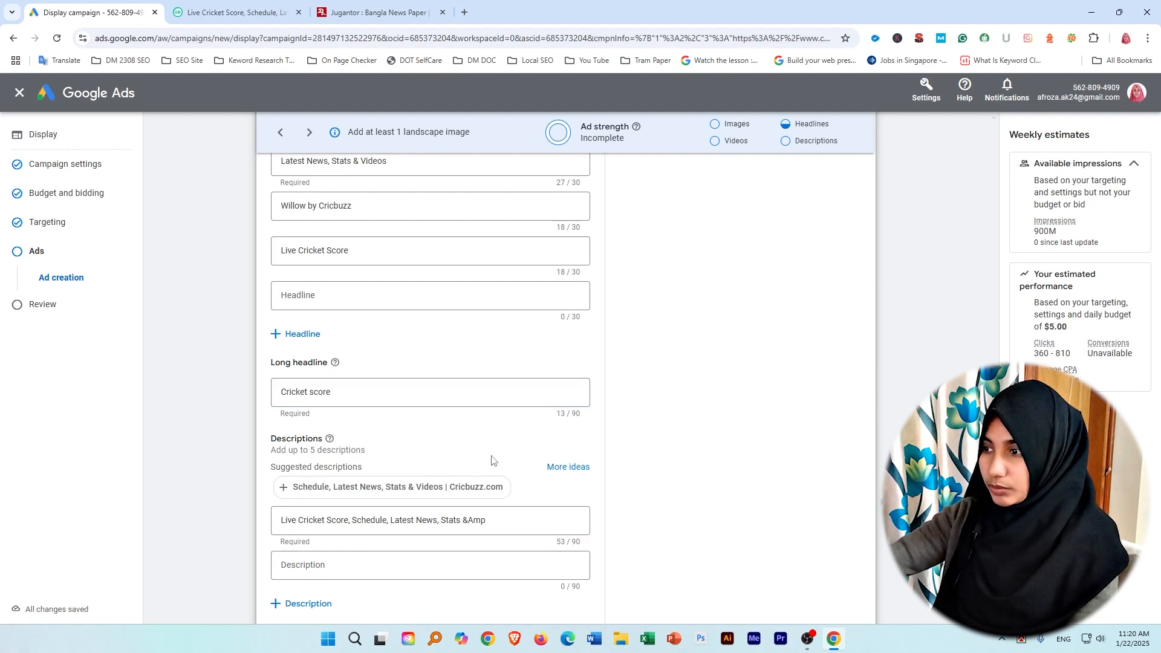
left_click(572, 416)
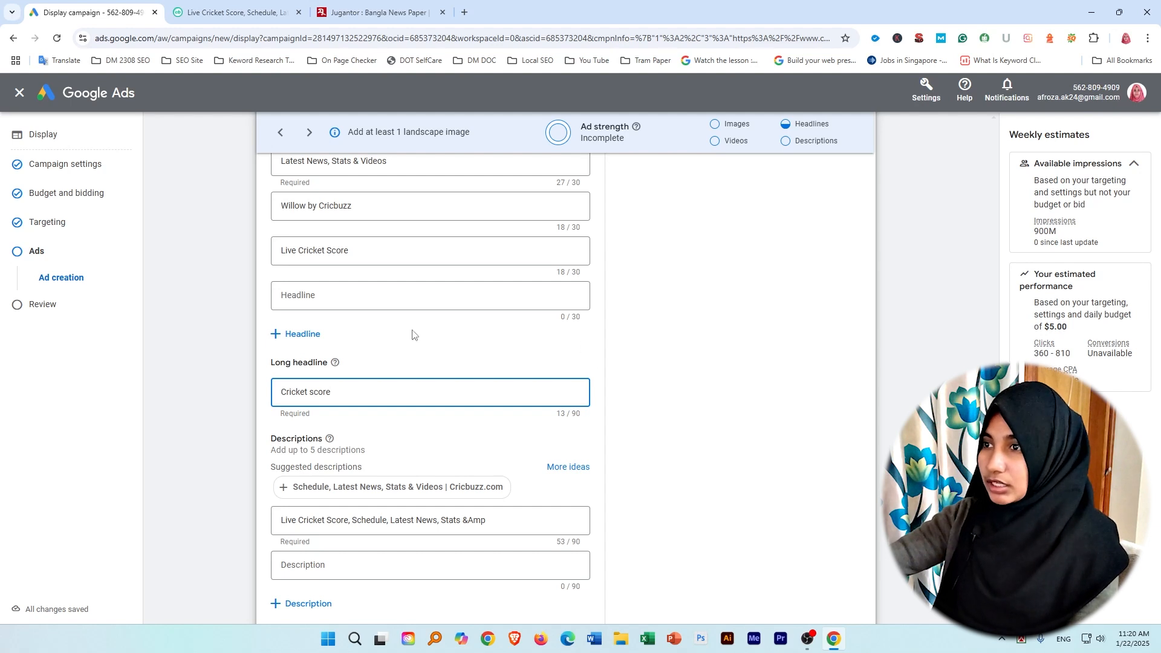
Check the headline guidance and add the suggested description "Schedule, Latest News, Stats & Videos | Cricbuzz.com" to the ad.
scroll(398, 330, "up", 4)
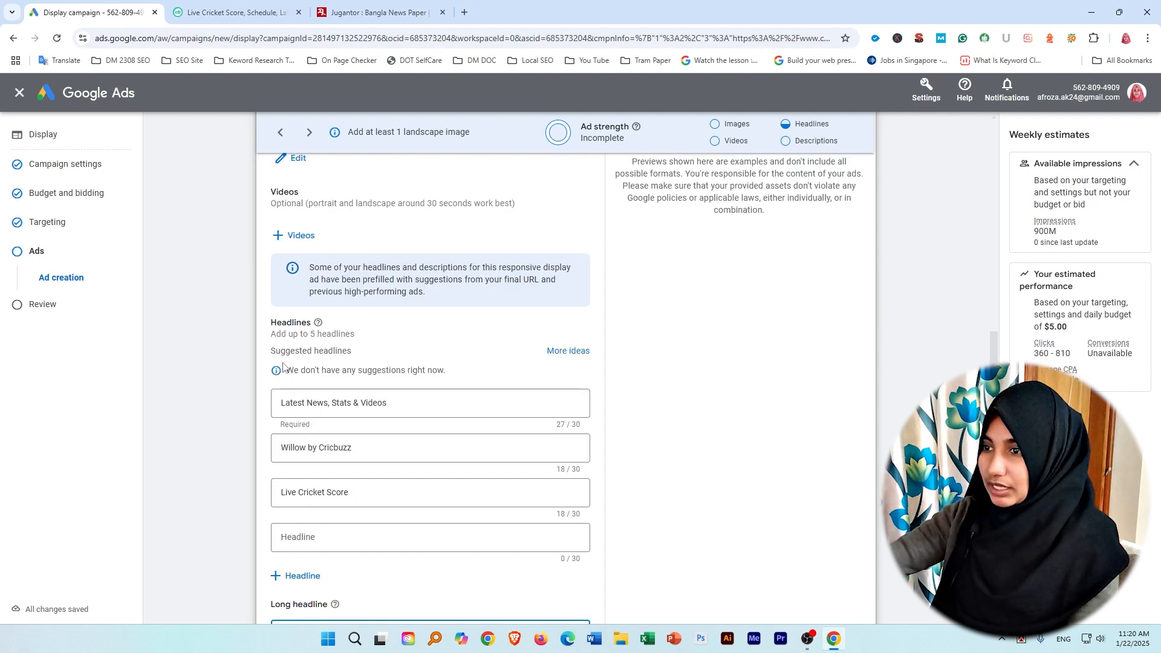
mouse_move(317, 324)
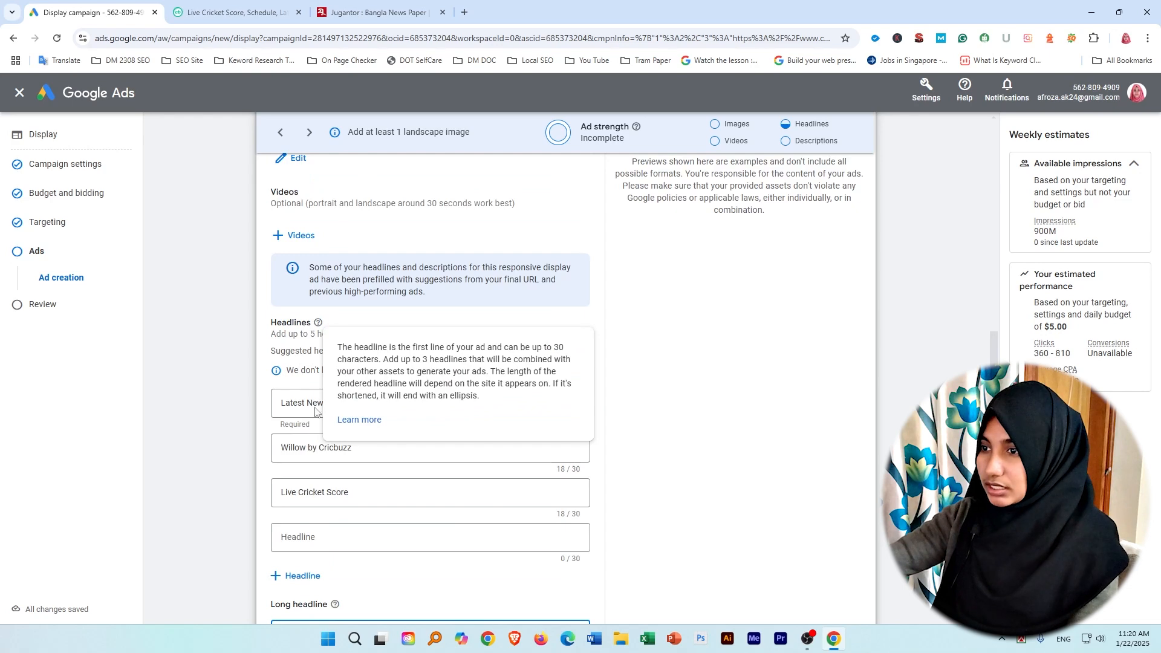
scroll(507, 522, "down", 4)
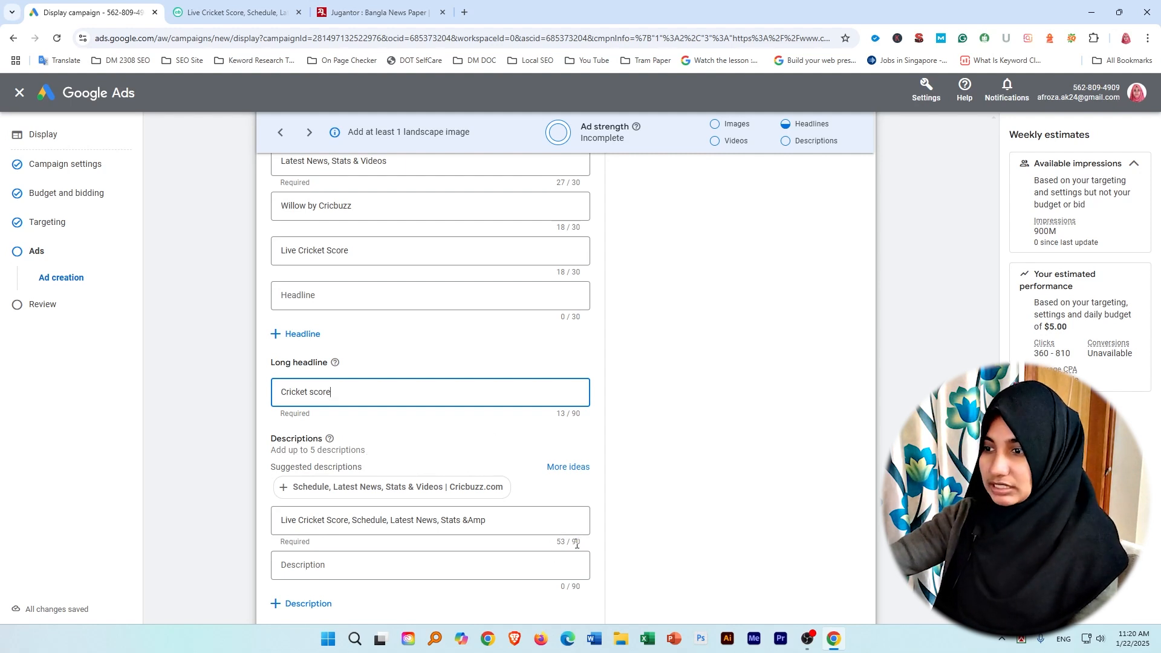
scroll(536, 511, "down", 4)
left_click(334, 342)
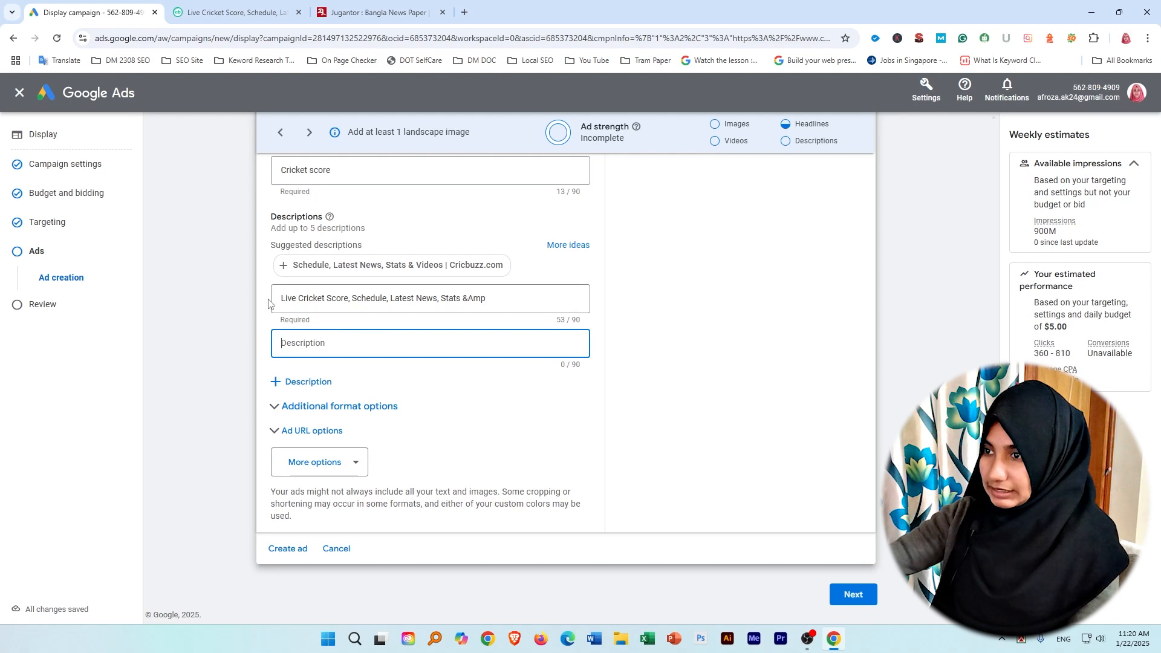
left_click(353, 269)
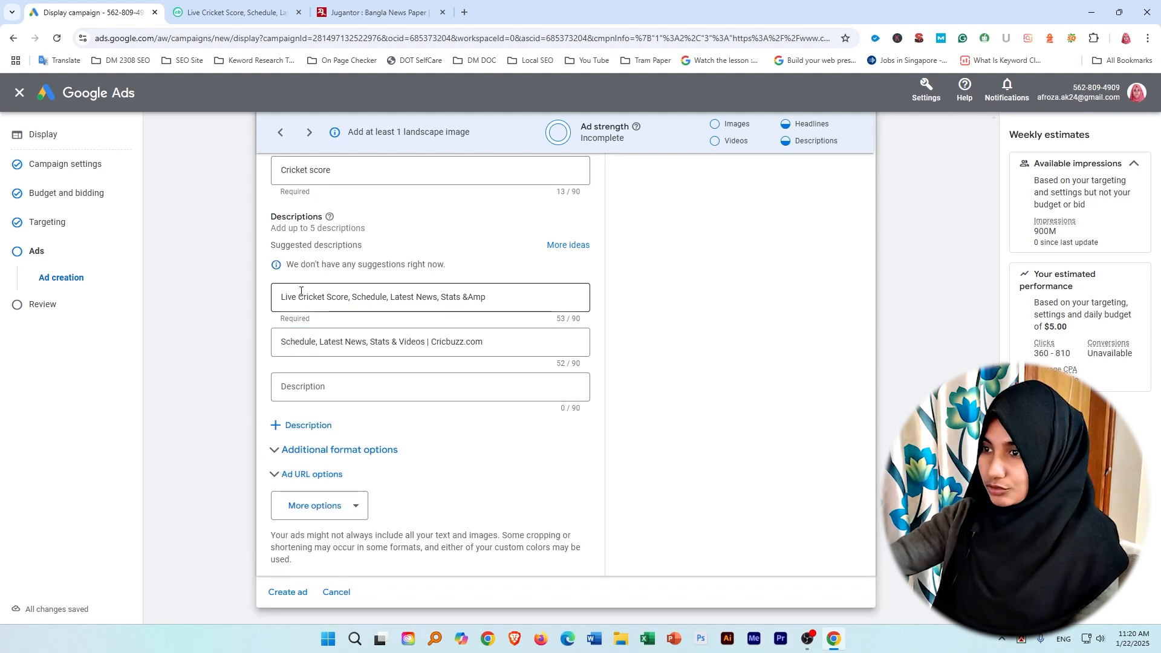
left_click_drag(281, 298, 467, 302)
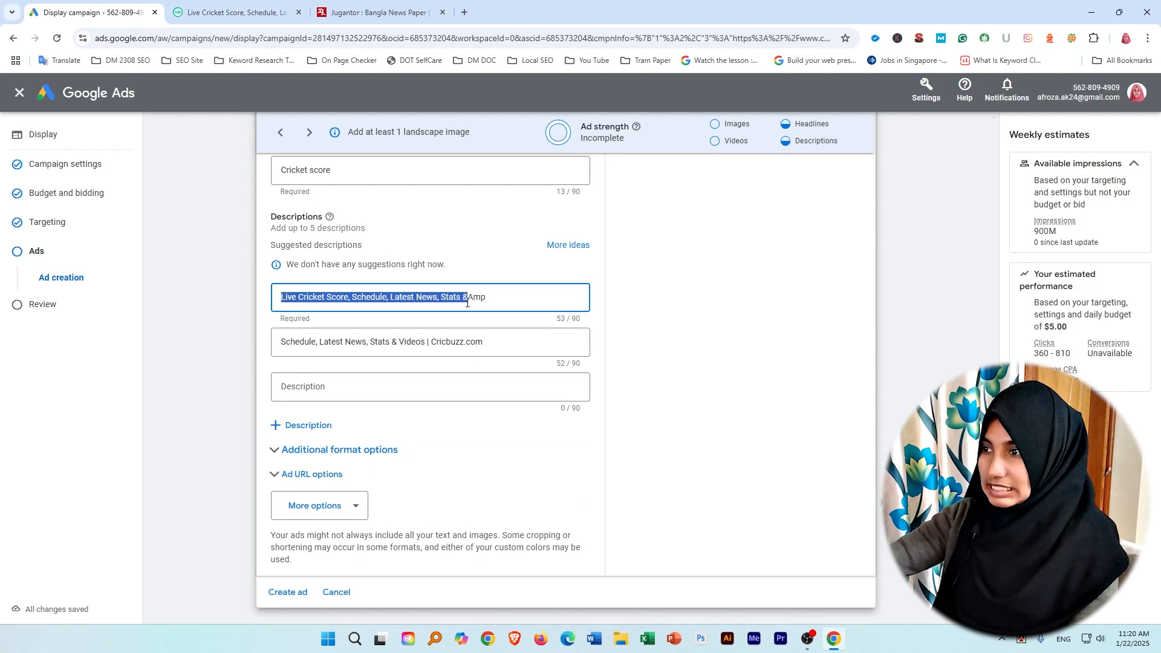
left_click(448, 434)
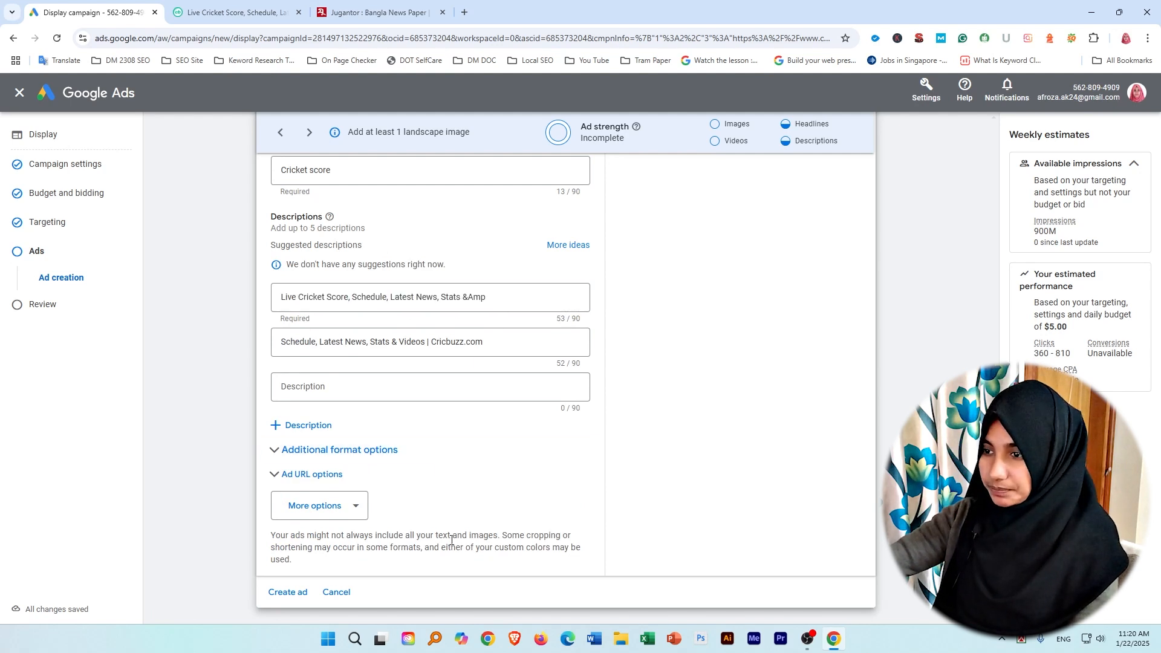
Examine the ad's additional format options and collapse them again.
scroll(445, 446, "down", 1)
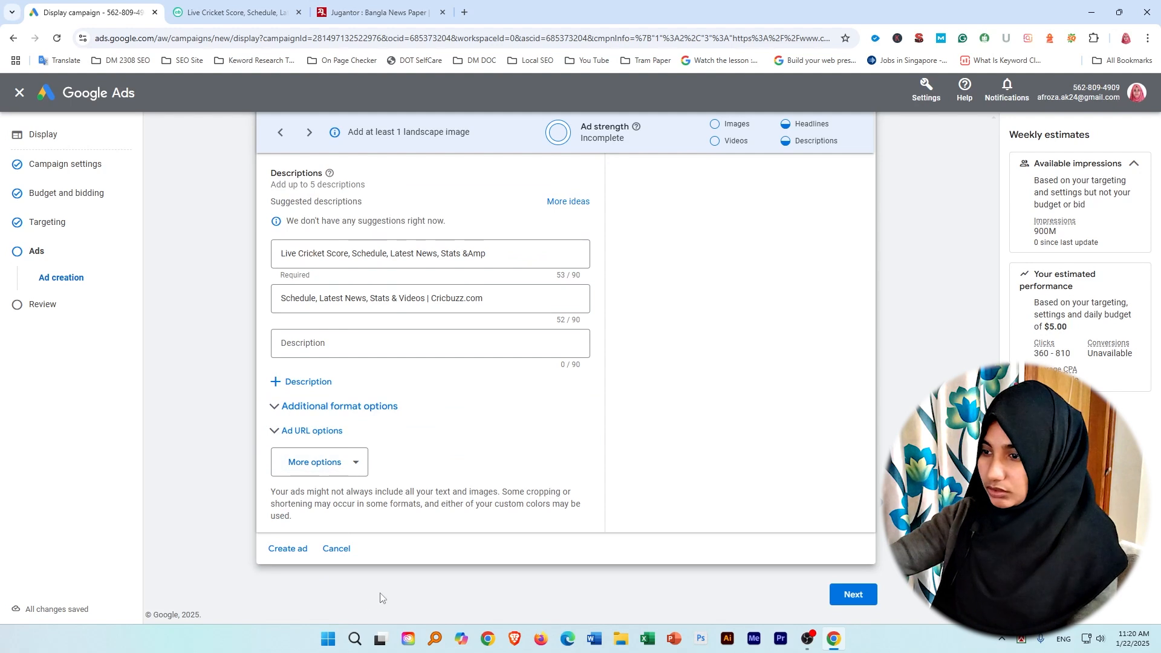
left_click(273, 407)
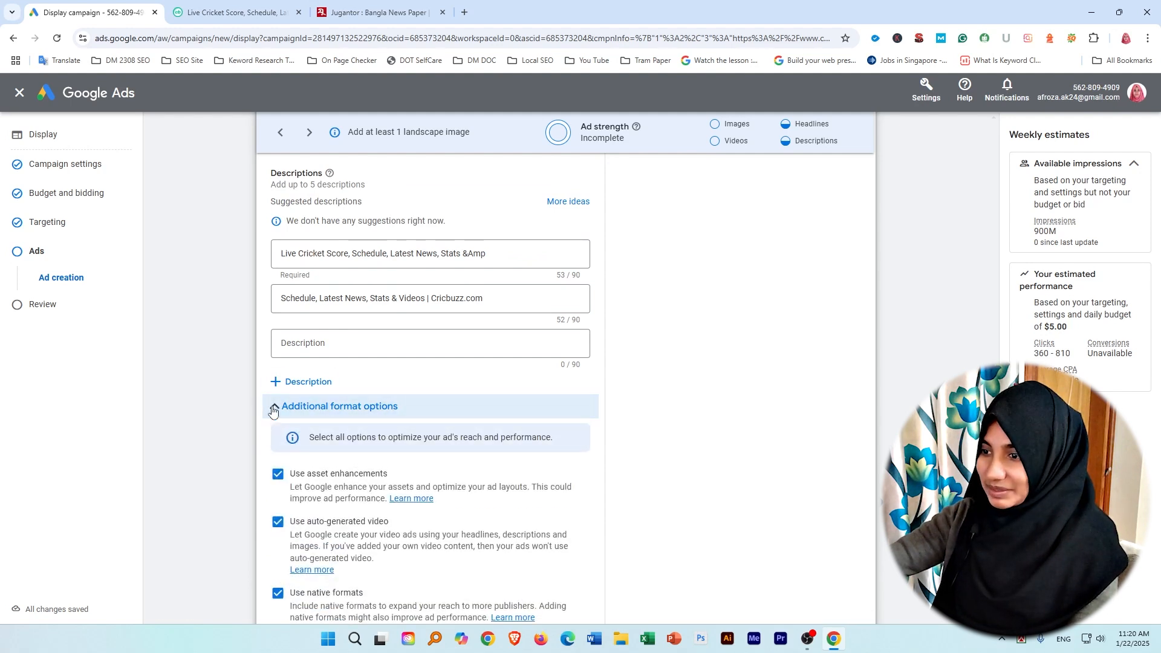
left_click(273, 407)
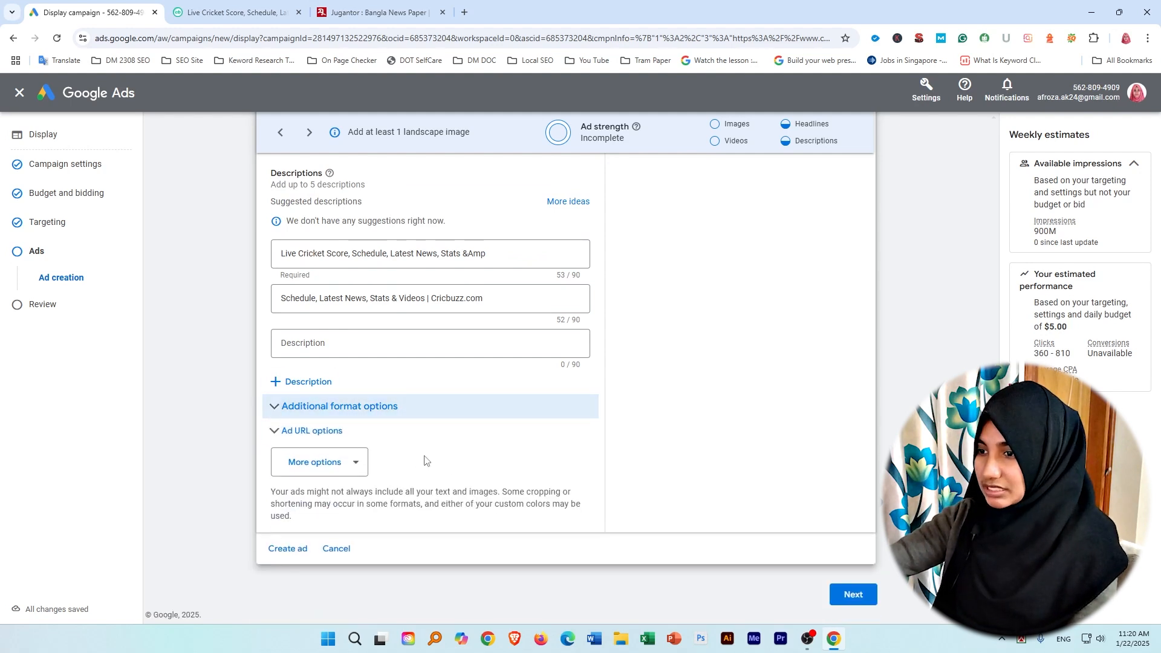
Continue to the campaign review and look over the budget, bidding, ad group targeting and ad summary.
left_click(852, 595)
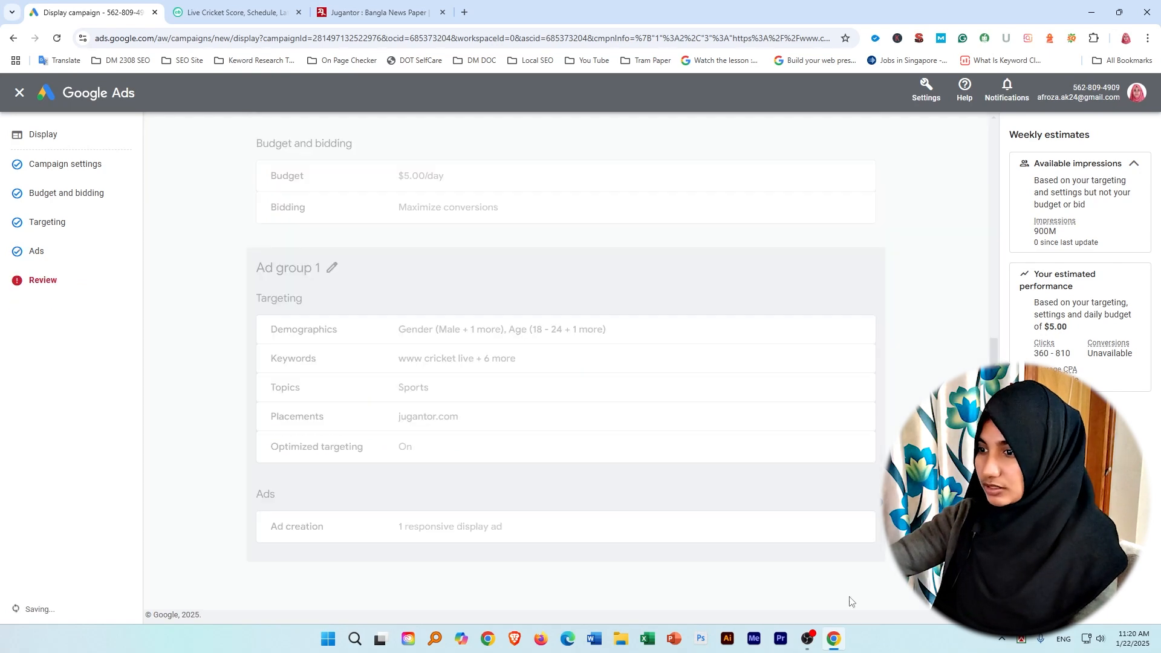
scroll(277, 425, "up", 3)
scroll(236, 423, "down", 3)
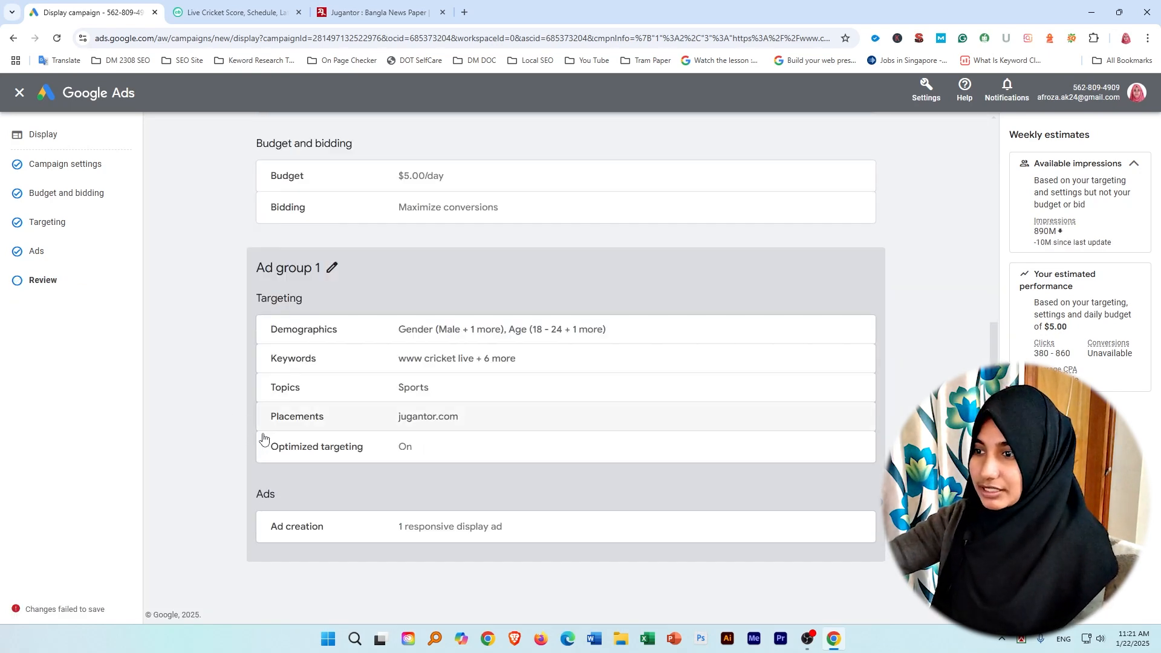
left_click_drag(245, 148, 667, 491)
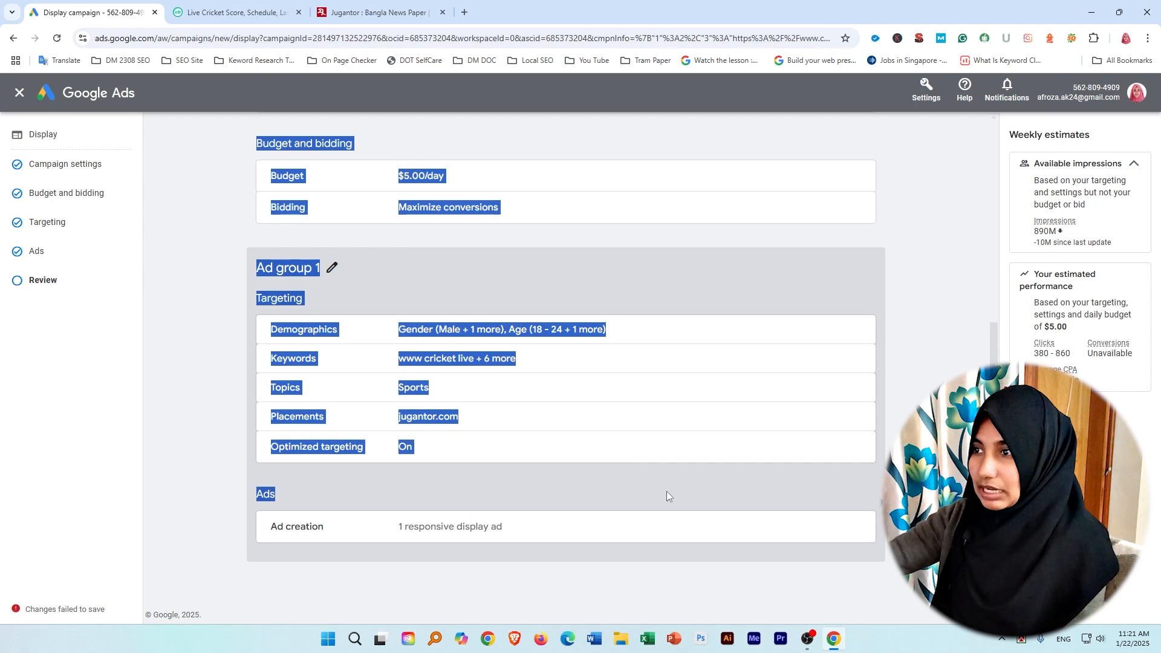
left_click(473, 162)
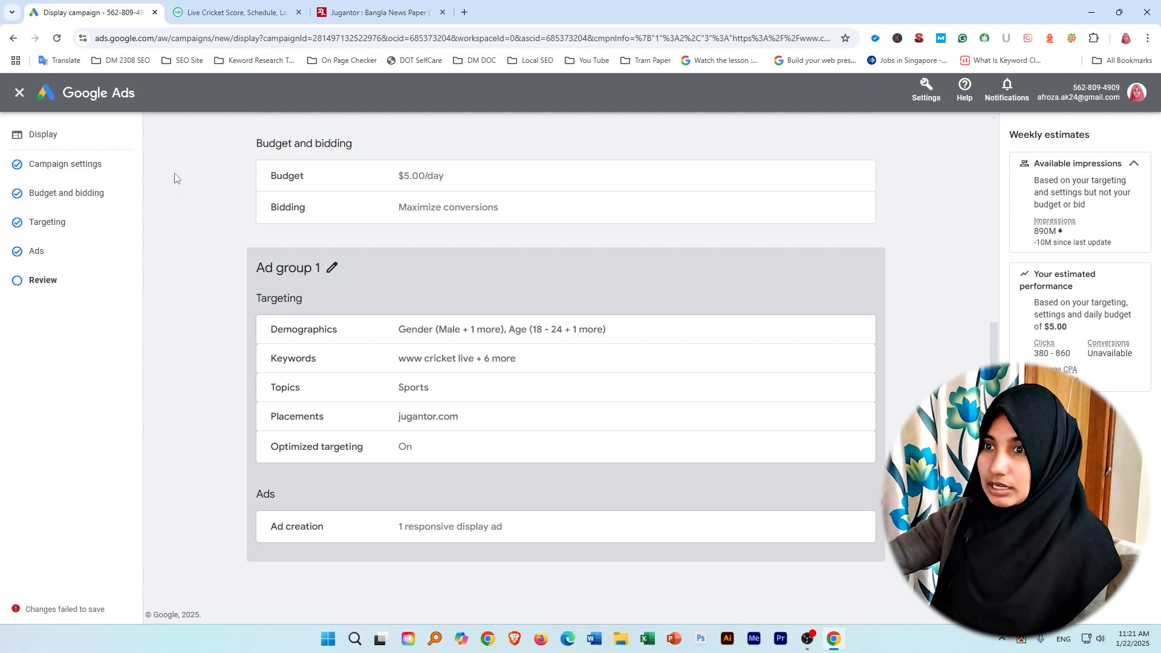
left_click_drag(254, 144, 824, 487)
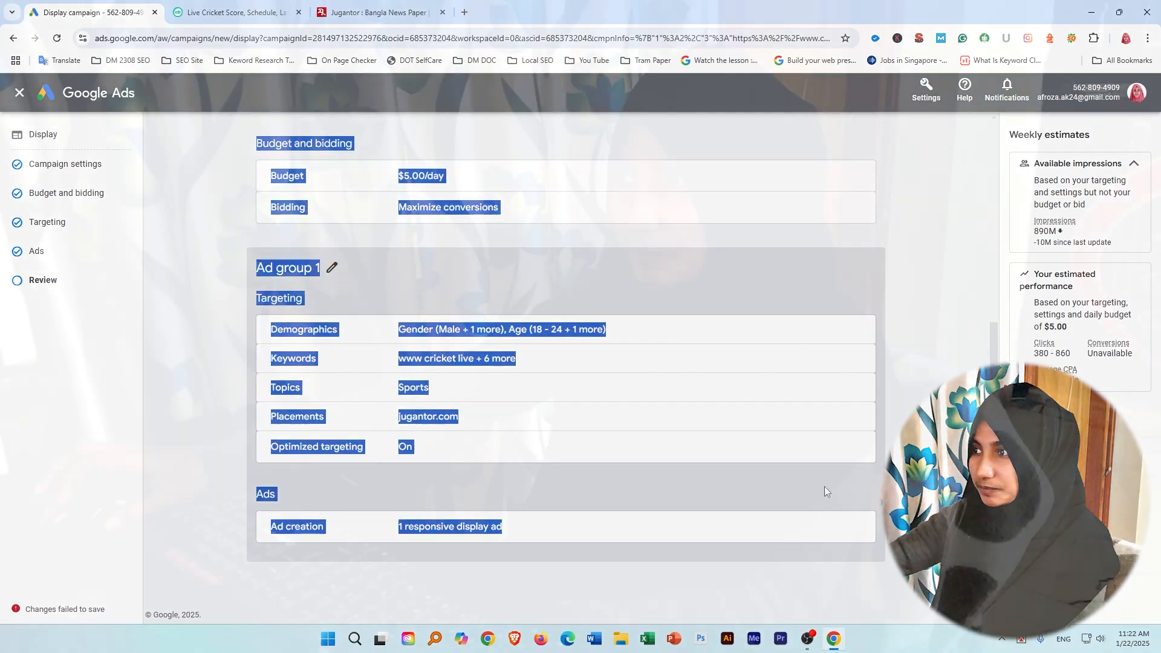